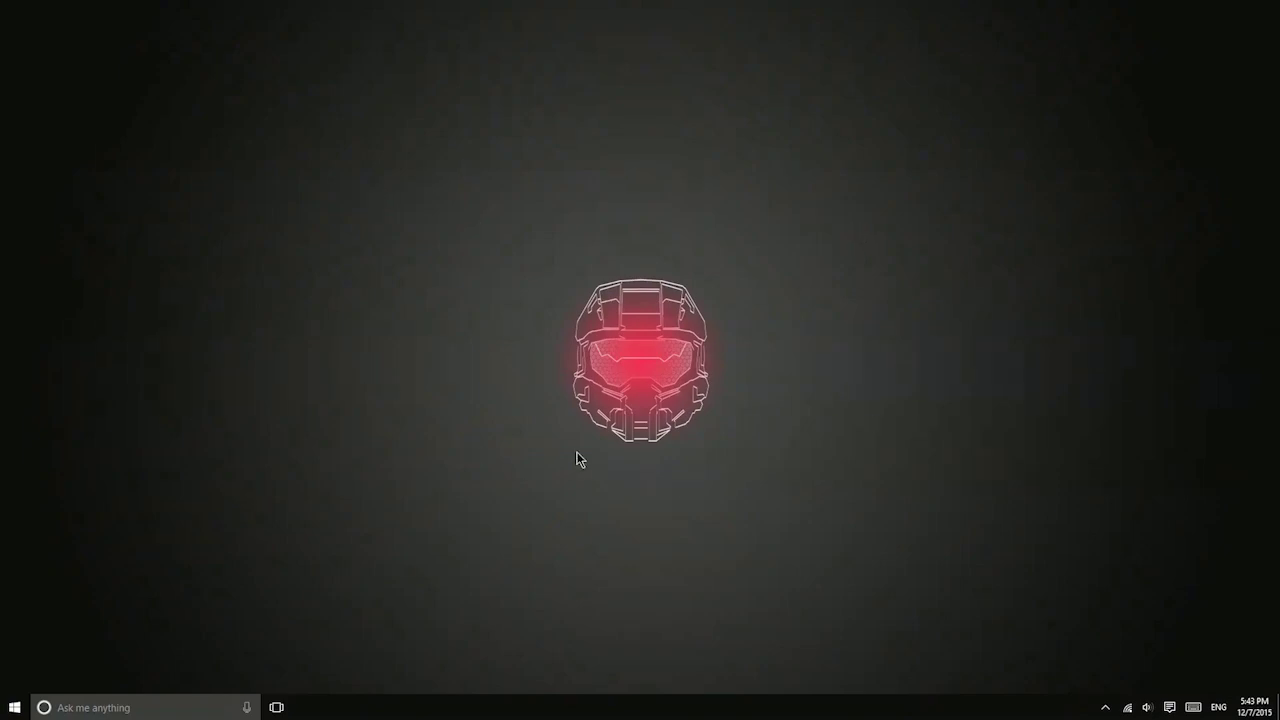
- Show the desktop icons from the desktop context menu, then hide them again
right_click(487, 371)
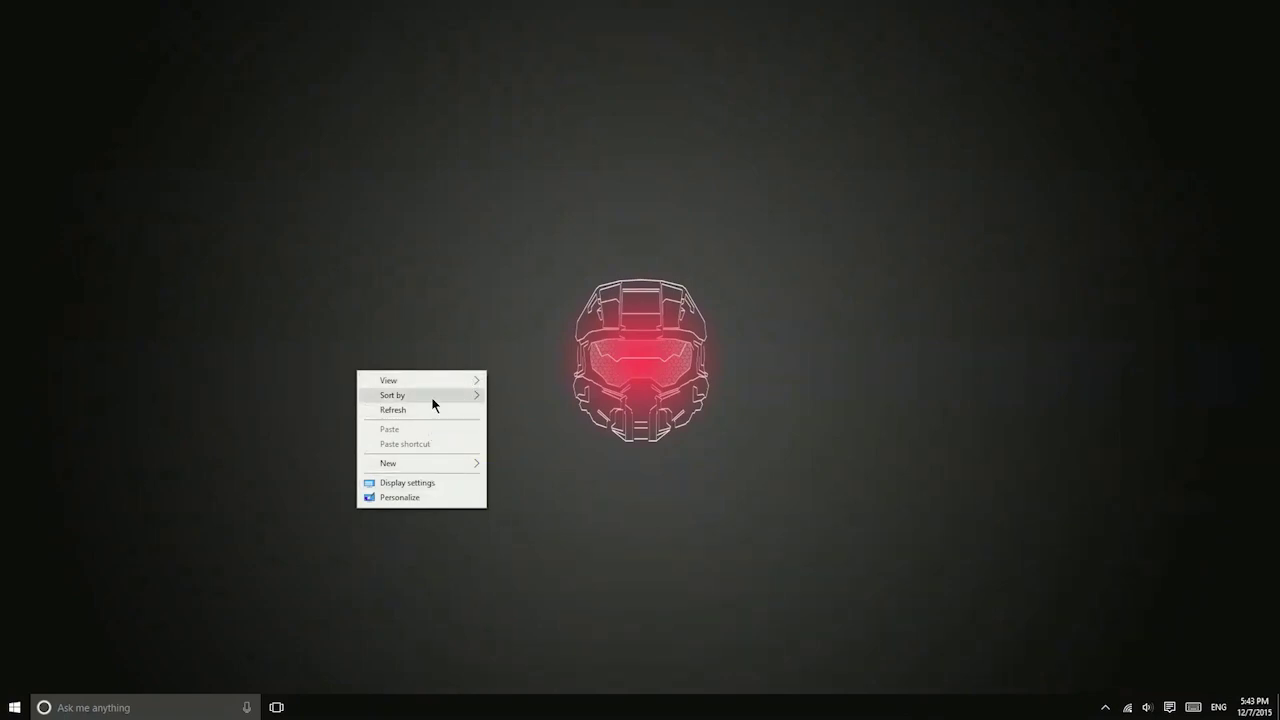
mouse_move(437, 379)
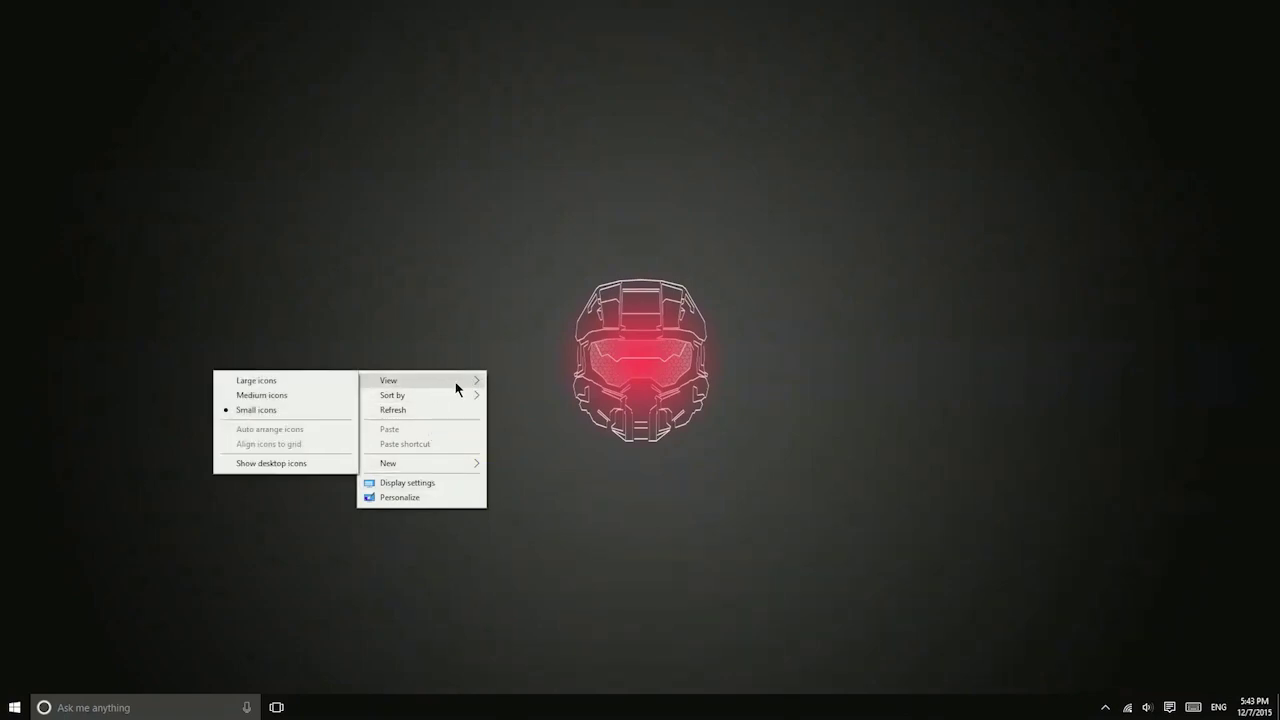
click(286, 465)
right_click(327, 457)
mouse_move(292, 470)
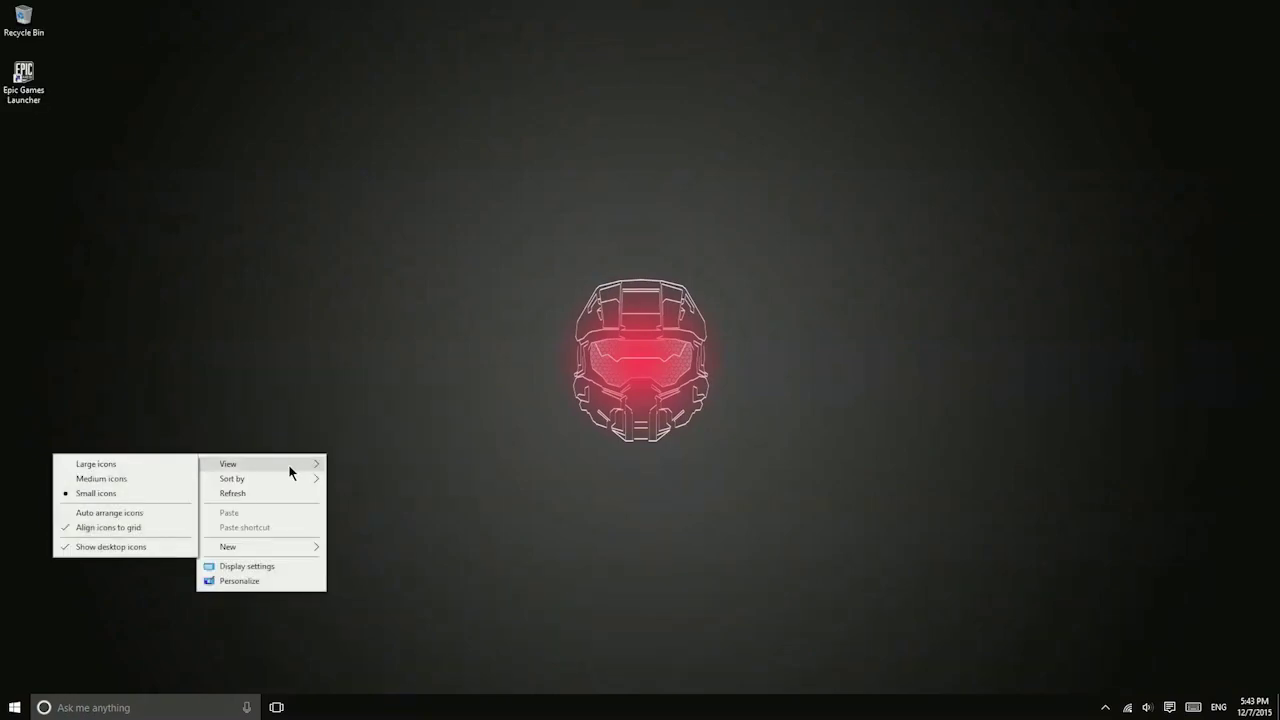
click(143, 548)
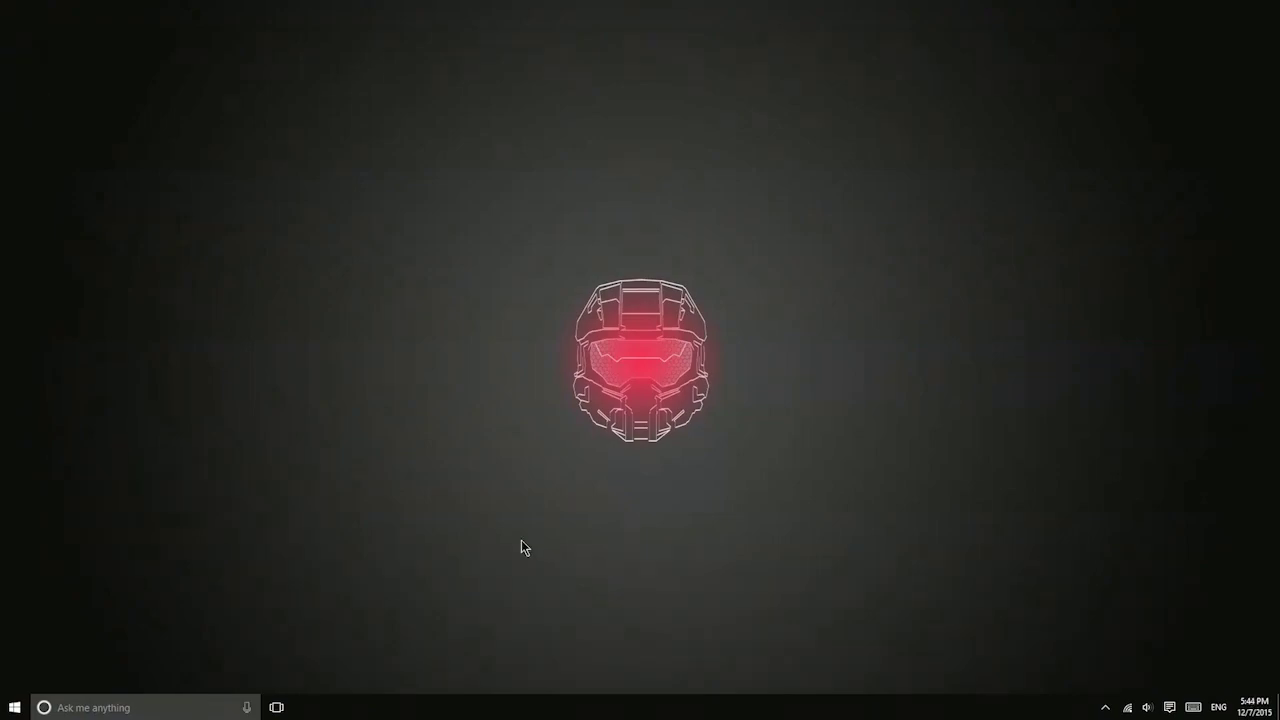
- Open the Start menu and shrink the Xbox tile to Small, dropping it back in place
click(14, 707)
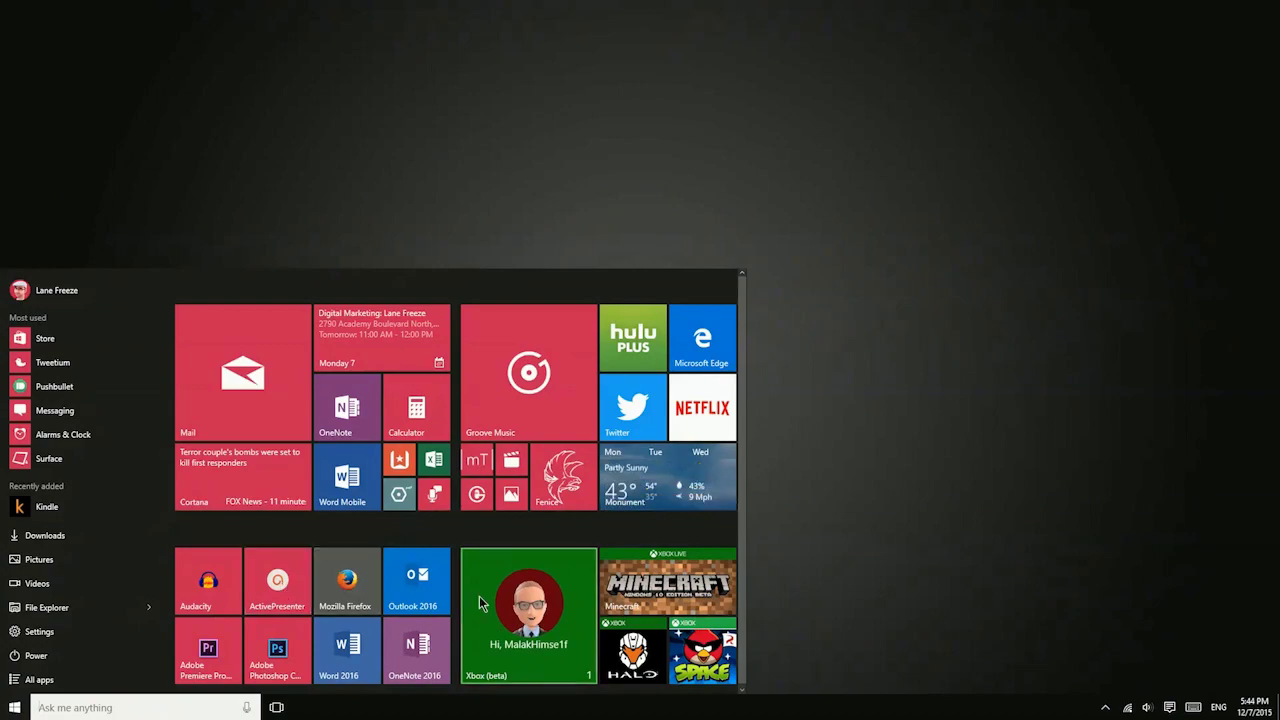
right_click(560, 598)
mouse_move(626, 544)
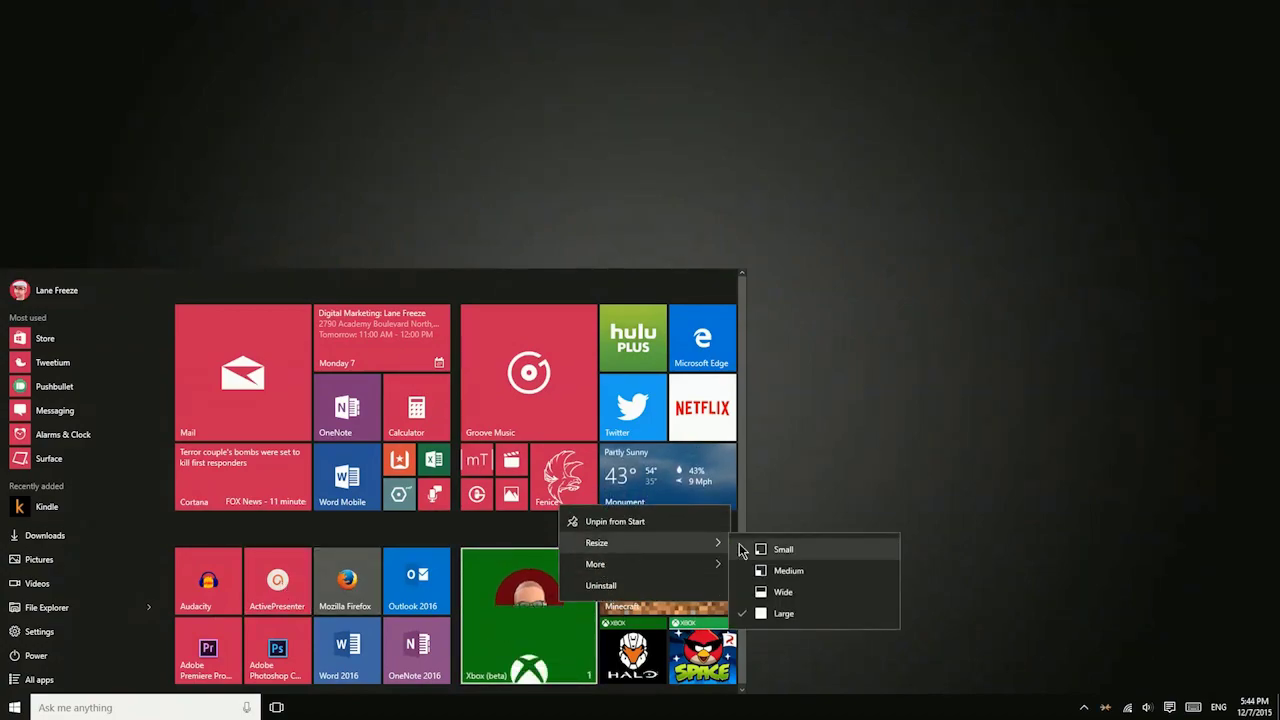
click(757, 548)
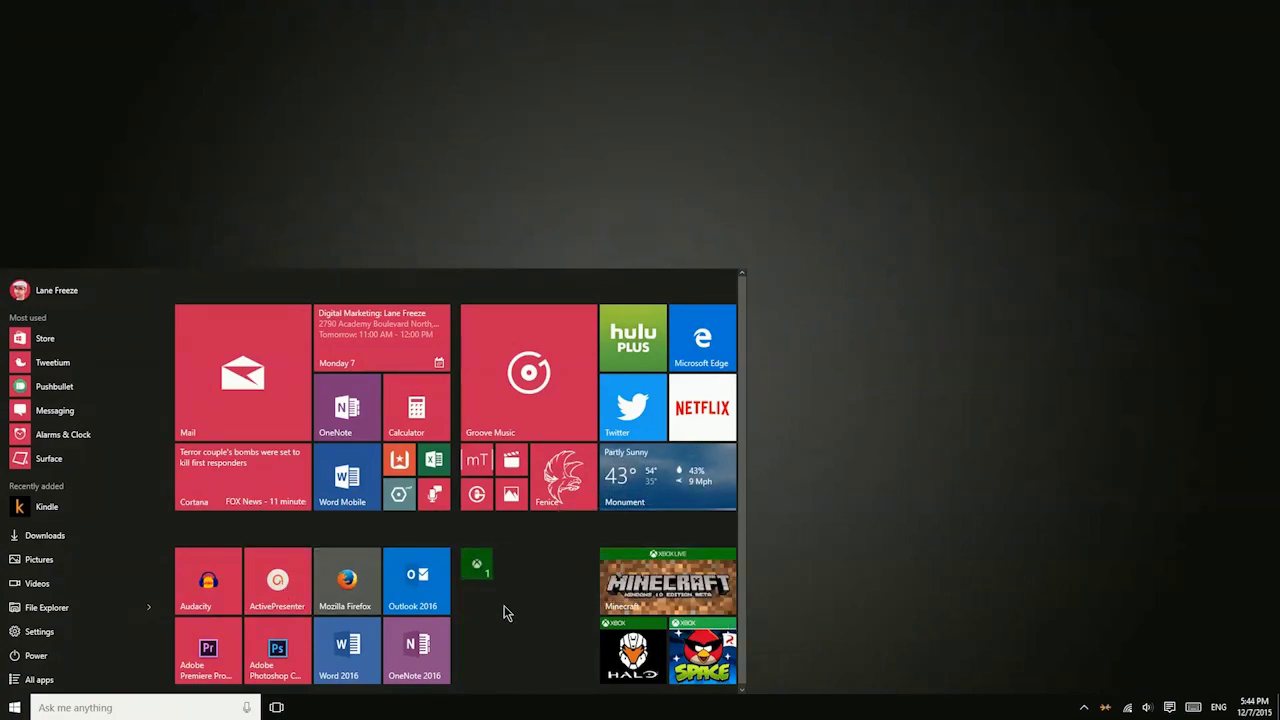
mouse_move(491, 570)
mouse_down()
mouse_move(537, 549)
mouse_move(547, 566)
mouse_move(497, 583)
mouse_up()
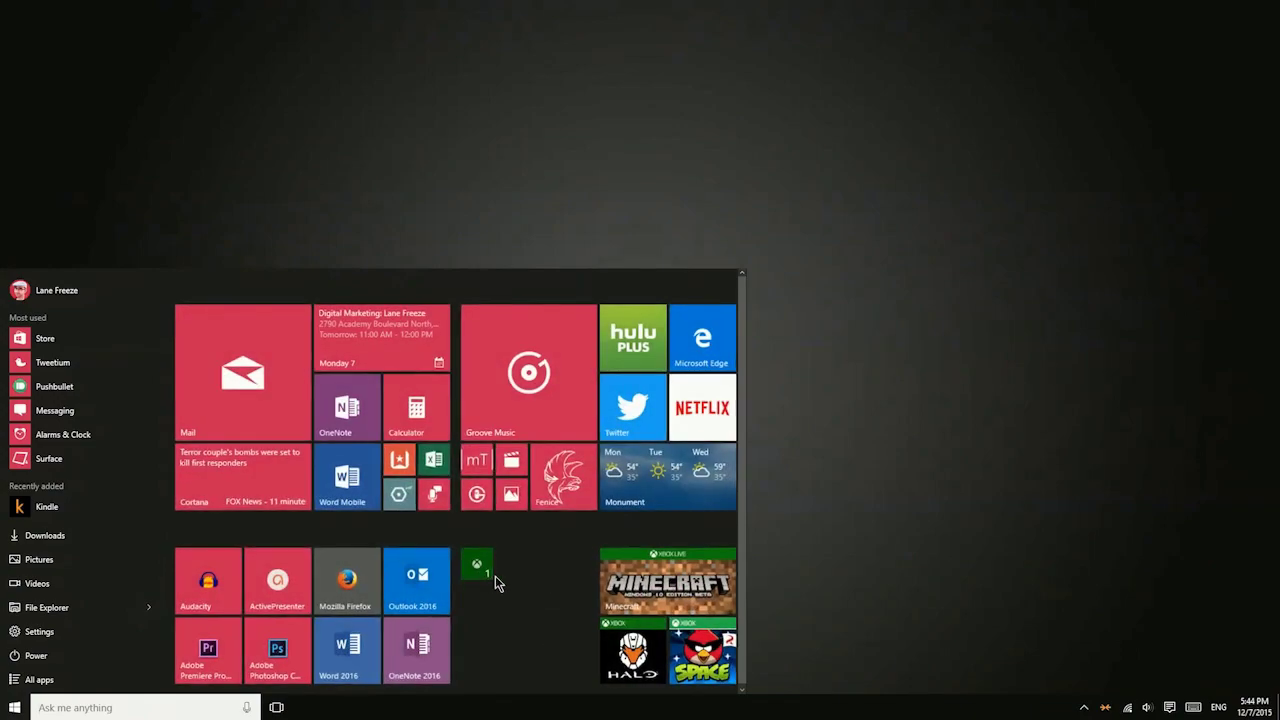
- Resize the Xbox tile back to Large
right_click(477, 574)
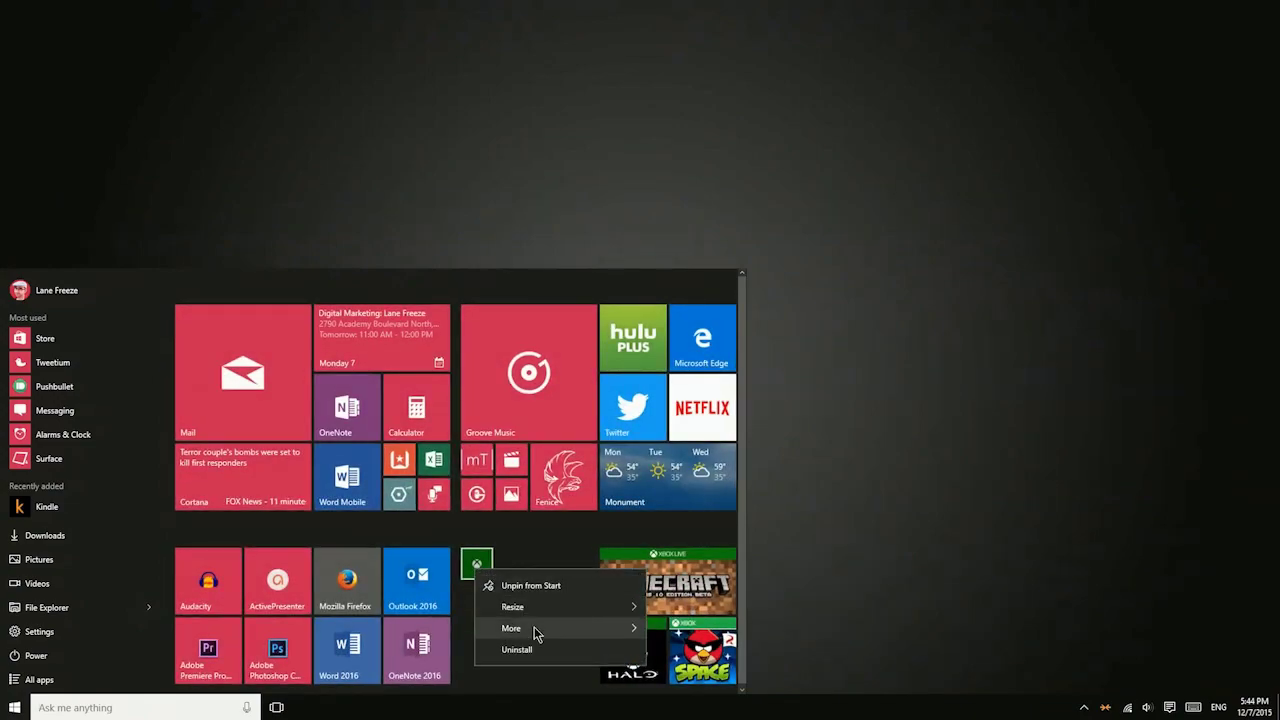
mouse_move(545, 632)
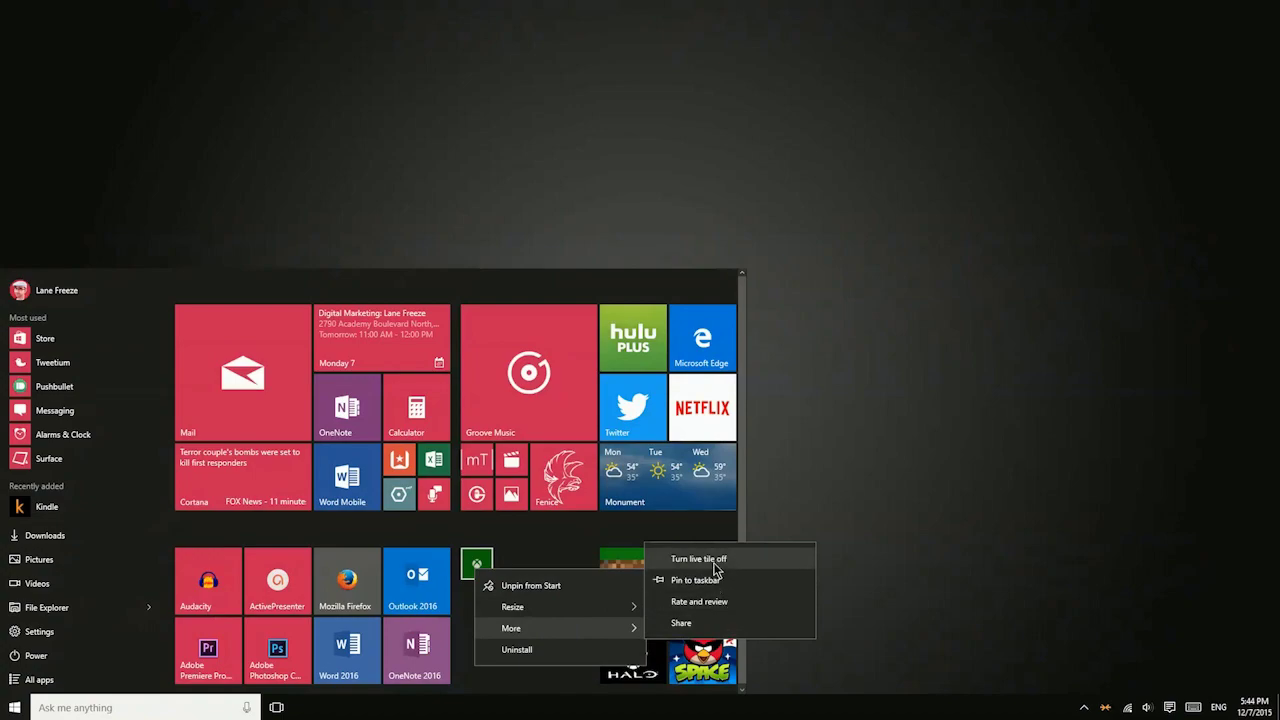
mouse_move(615, 607)
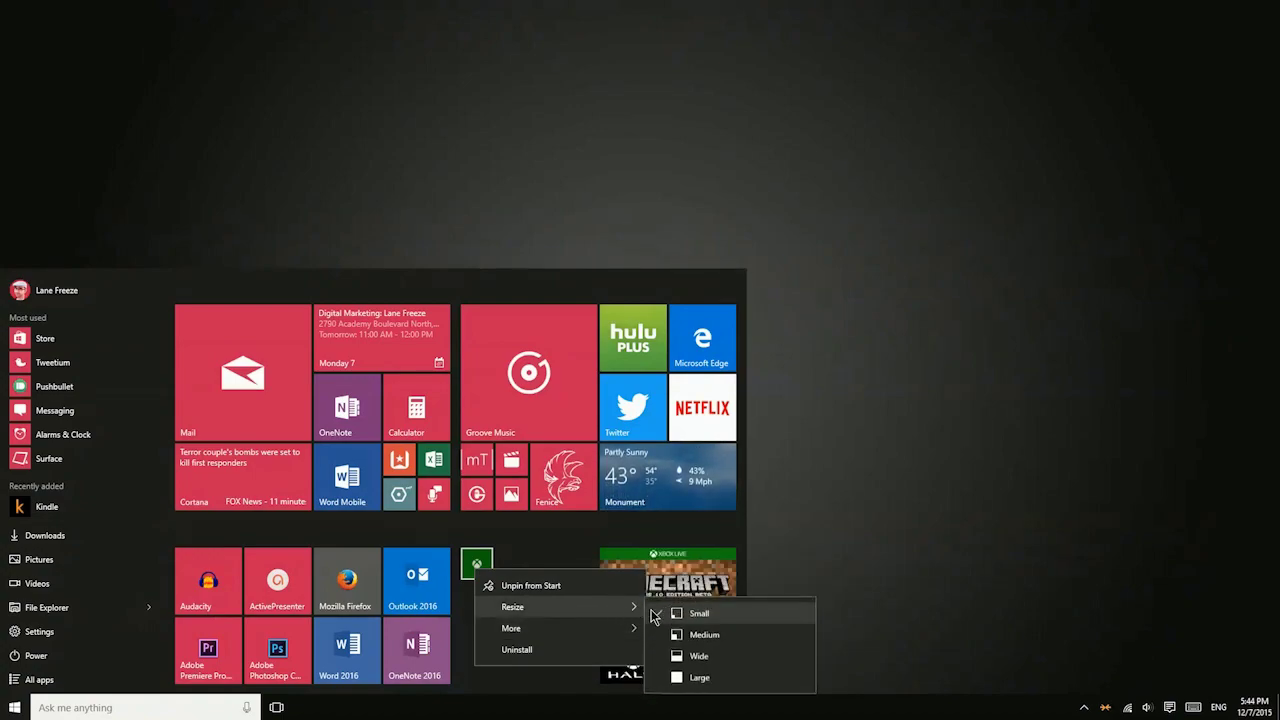
click(703, 678)
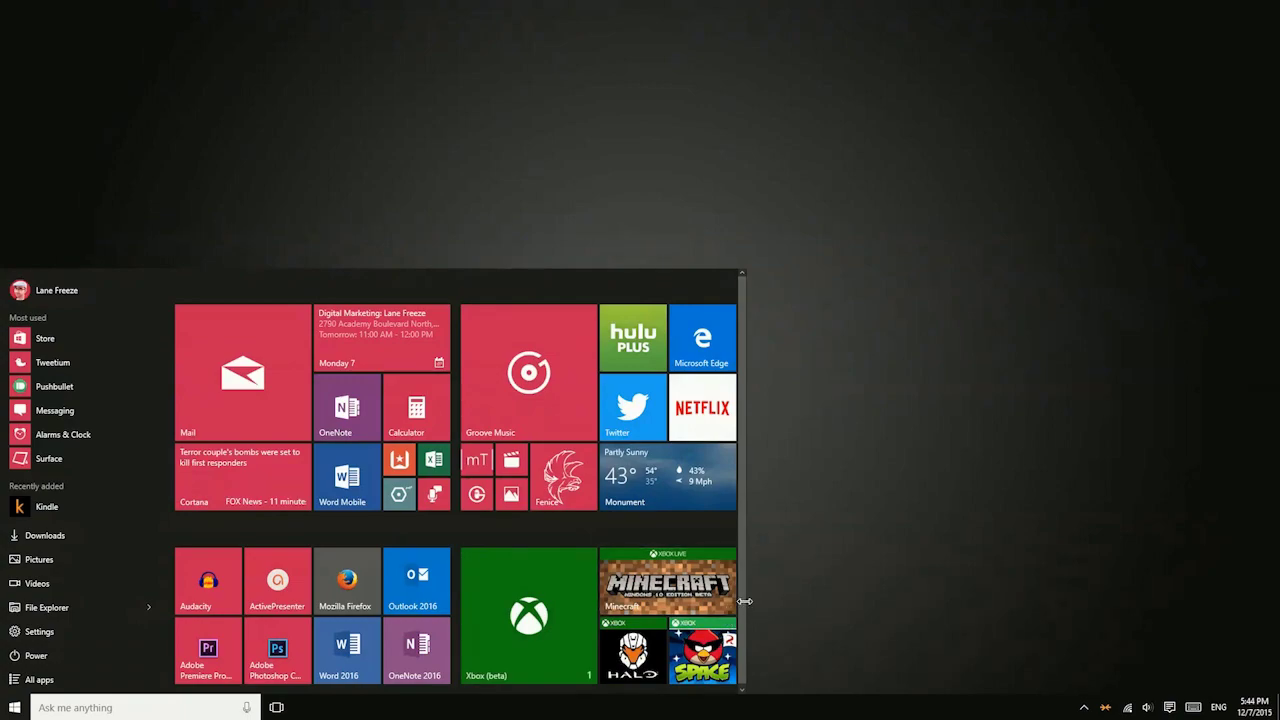
- Narrow the Start menu to one tile group, widen it back to two, and make it slightly taller
drag(745, 601, 526, 586)
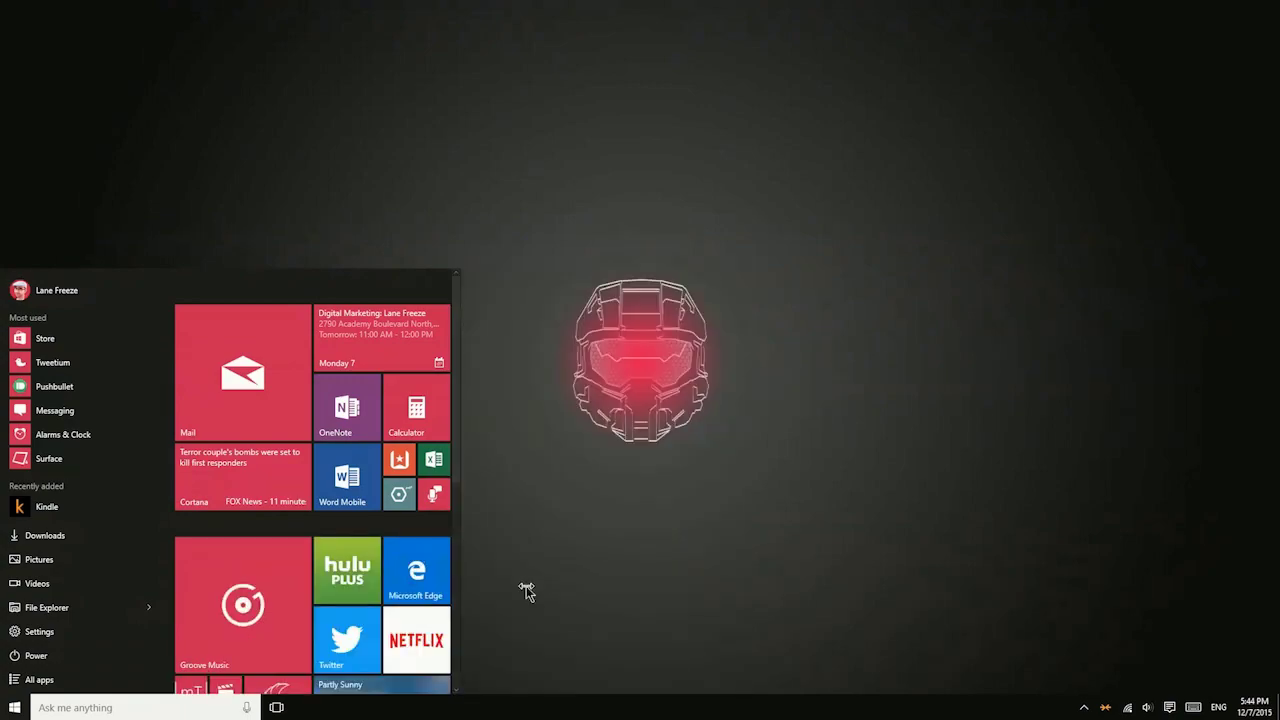
drag(460, 582, 757, 583)
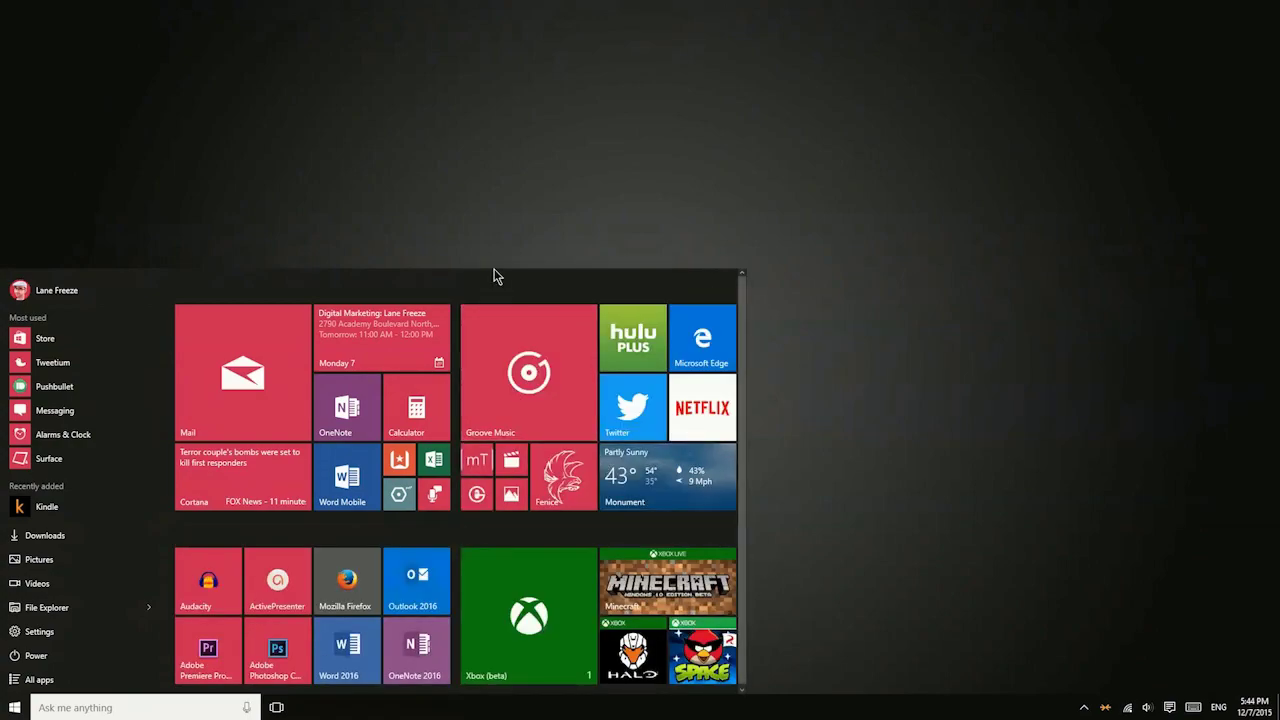
mouse_move(493, 267)
mouse_down()
mouse_move(486, 180)
mouse_move(486, 286)
mouse_move(486, 255)
mouse_up()
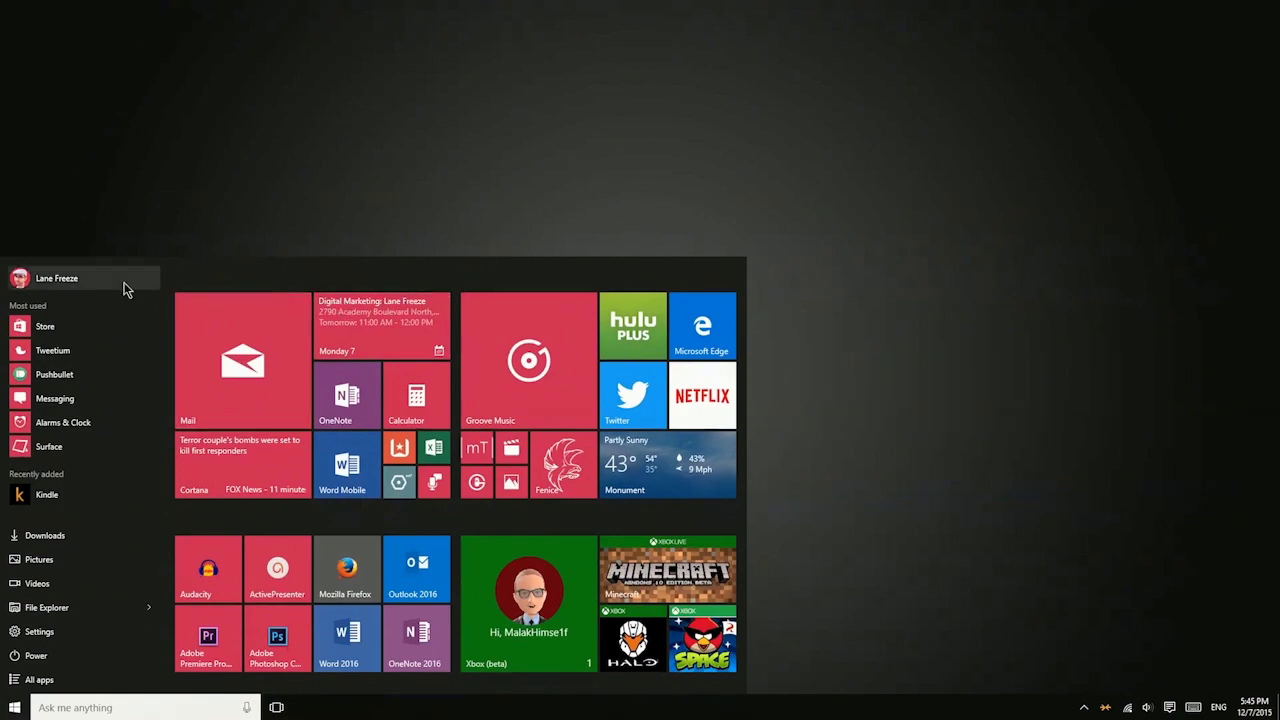
- Show and dismiss the account options, then show the power options
click(78, 277)
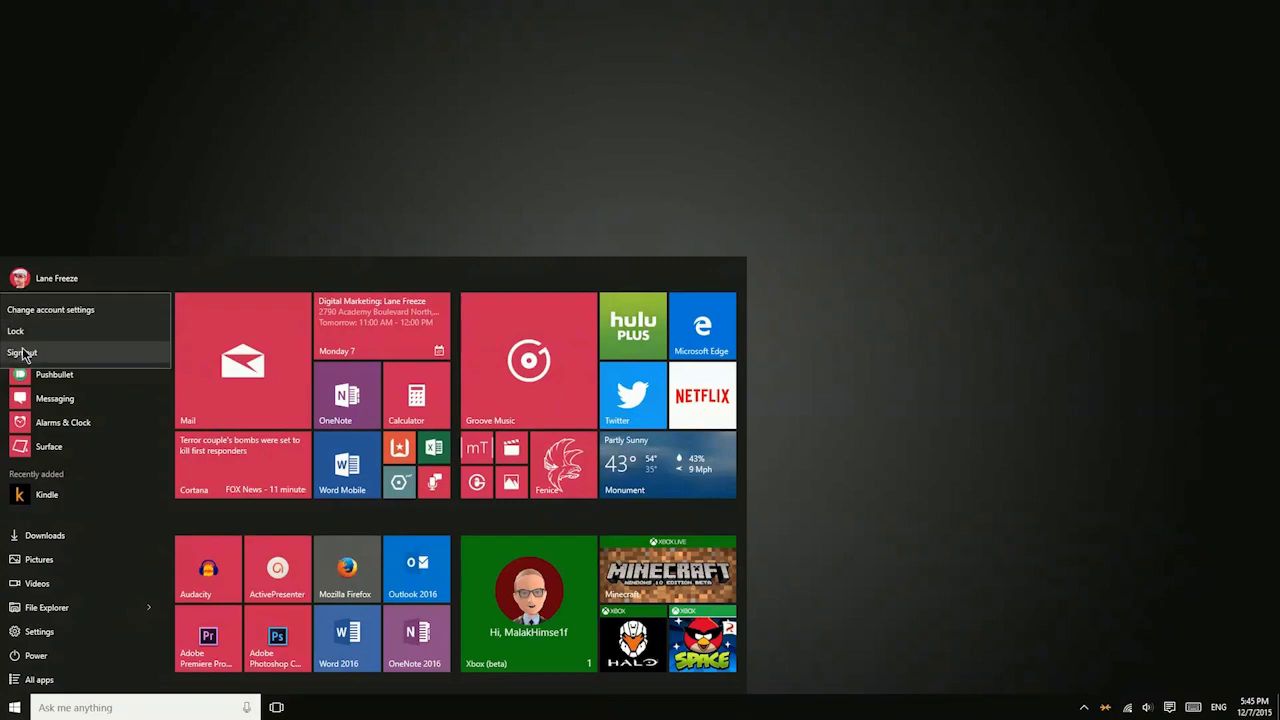
click(114, 436)
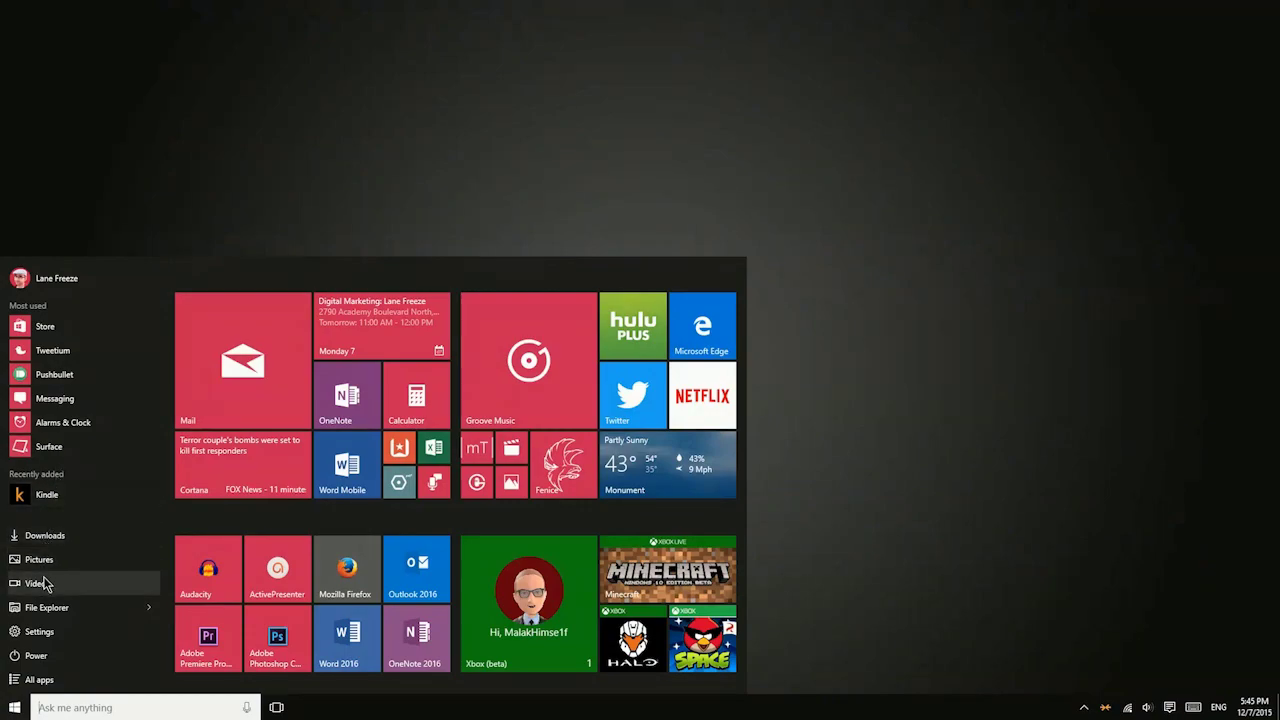
click(46, 655)
- List all apps, open the alphabet index, jump to W, and return to the index
click(42, 681)
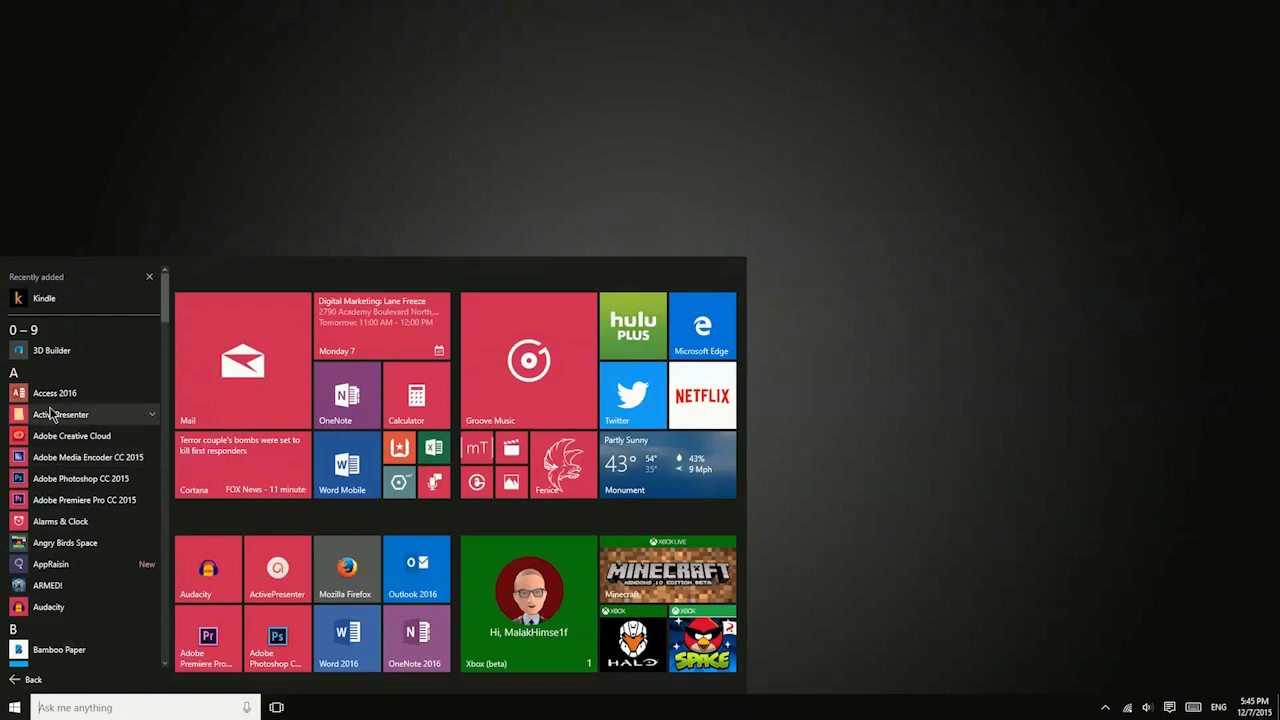
click(33, 333)
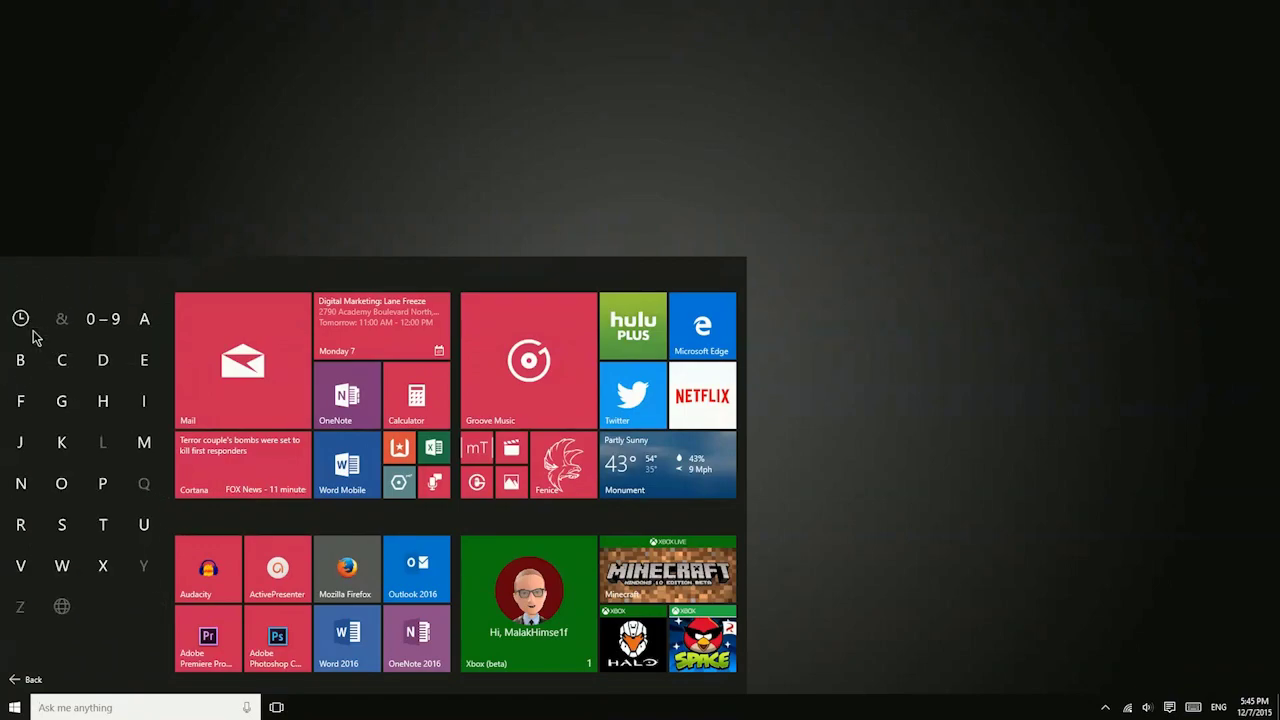
click(92, 545)
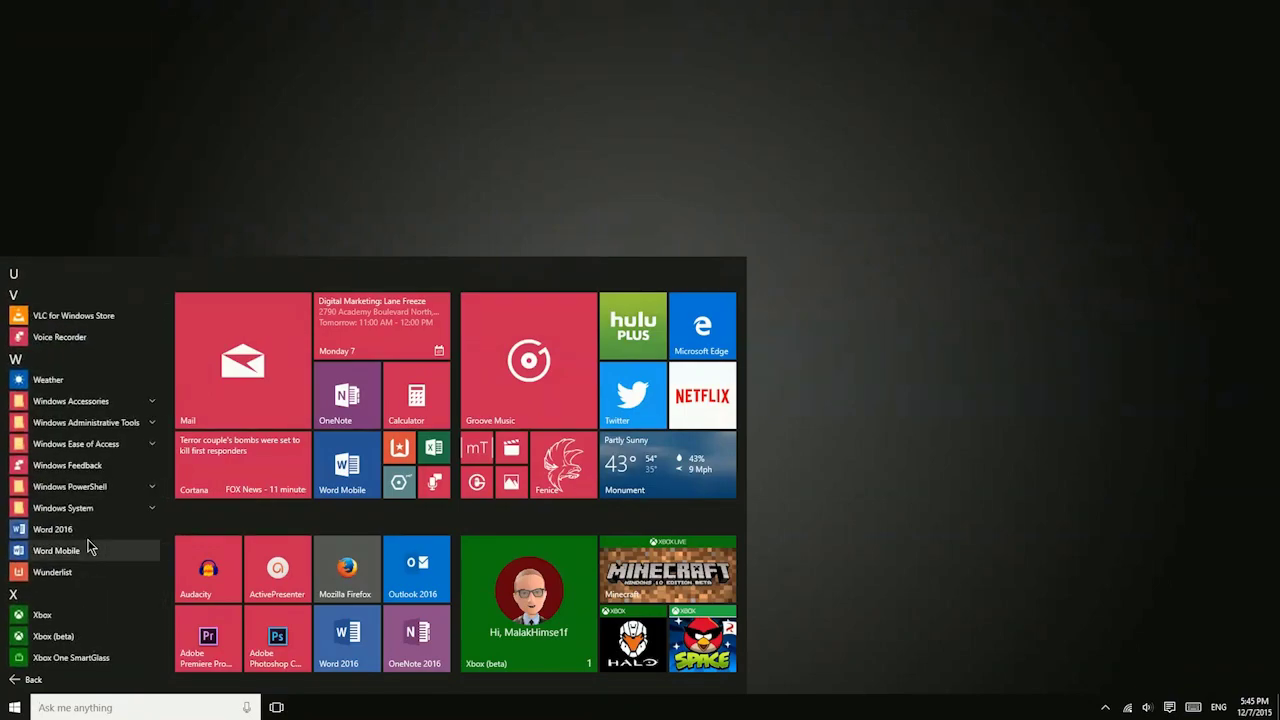
click(18, 289)
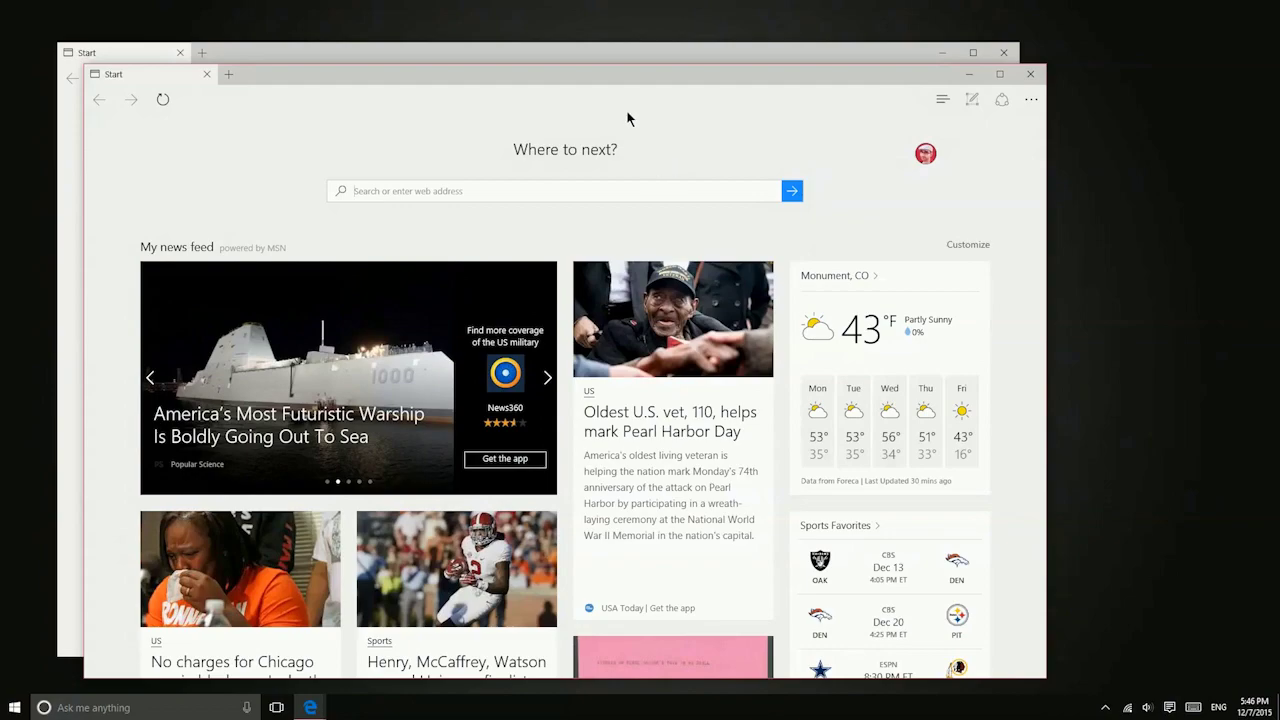
- Snap one Edge window to the left half and the second, after a corner snap, to the right half
drag(597, 75, 2, 218)
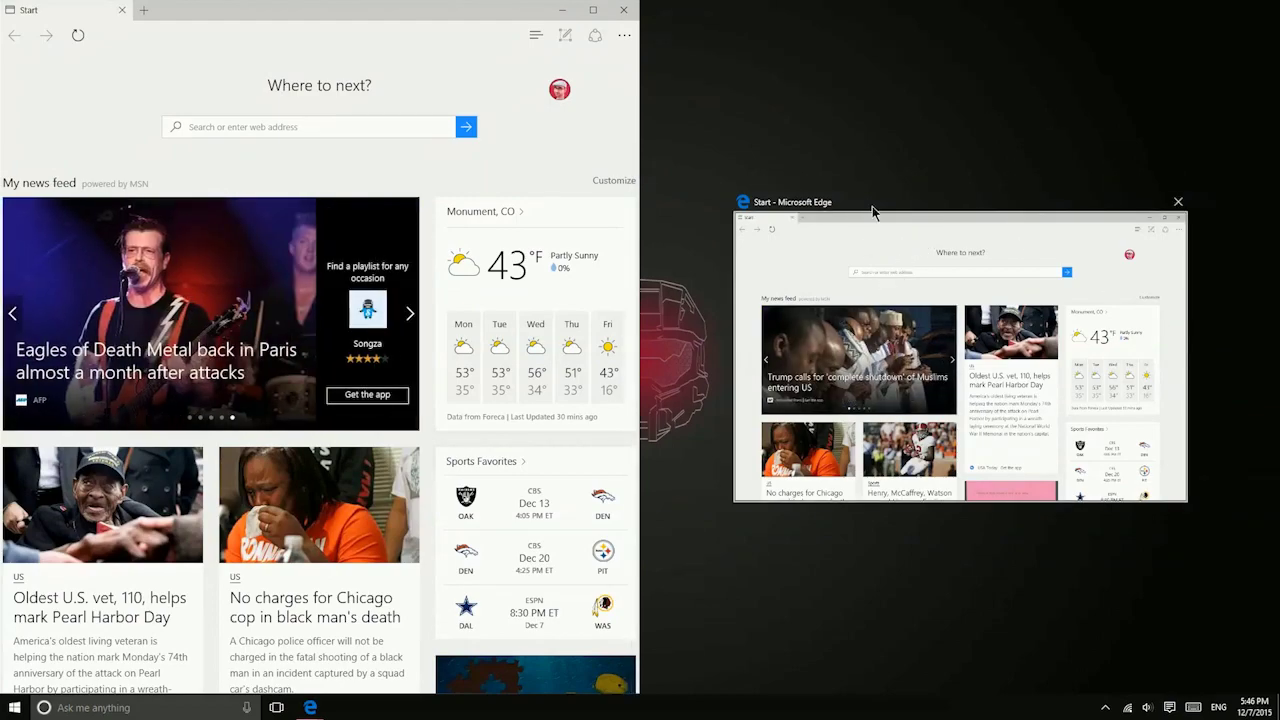
click(970, 295)
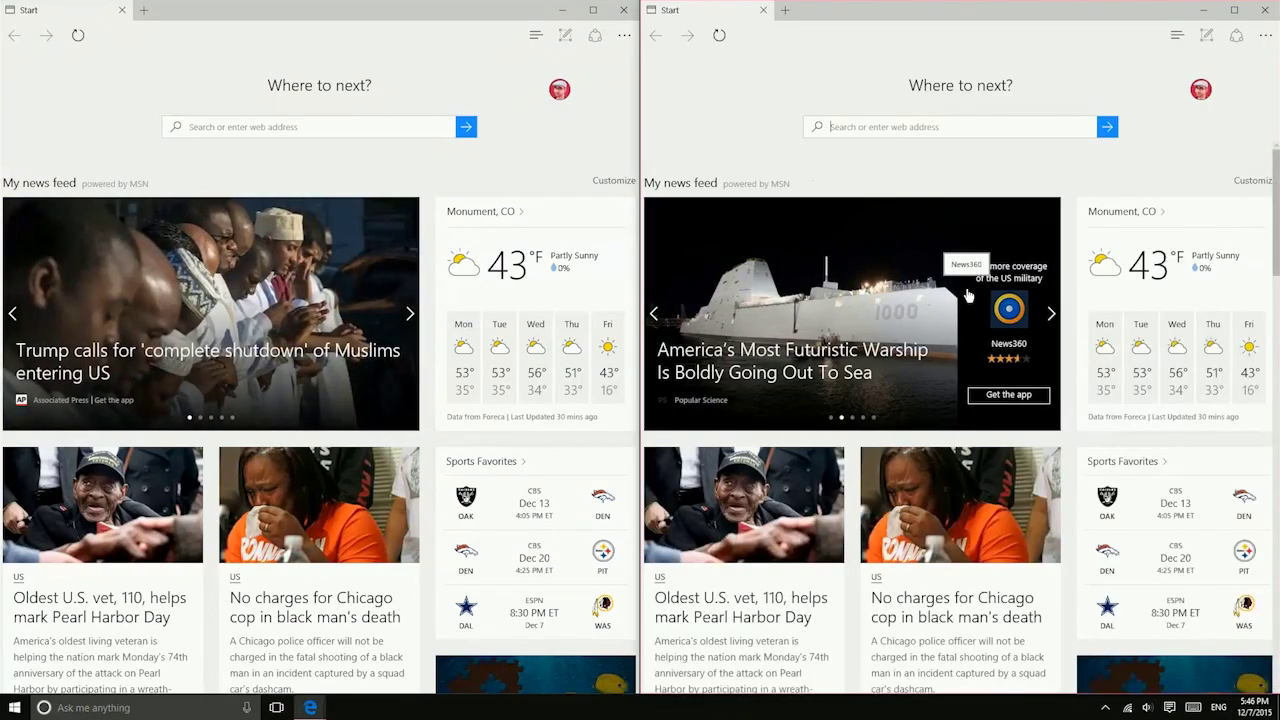
drag(958, 12, 1279, 1)
drag(1136, 5, 1279, 2)
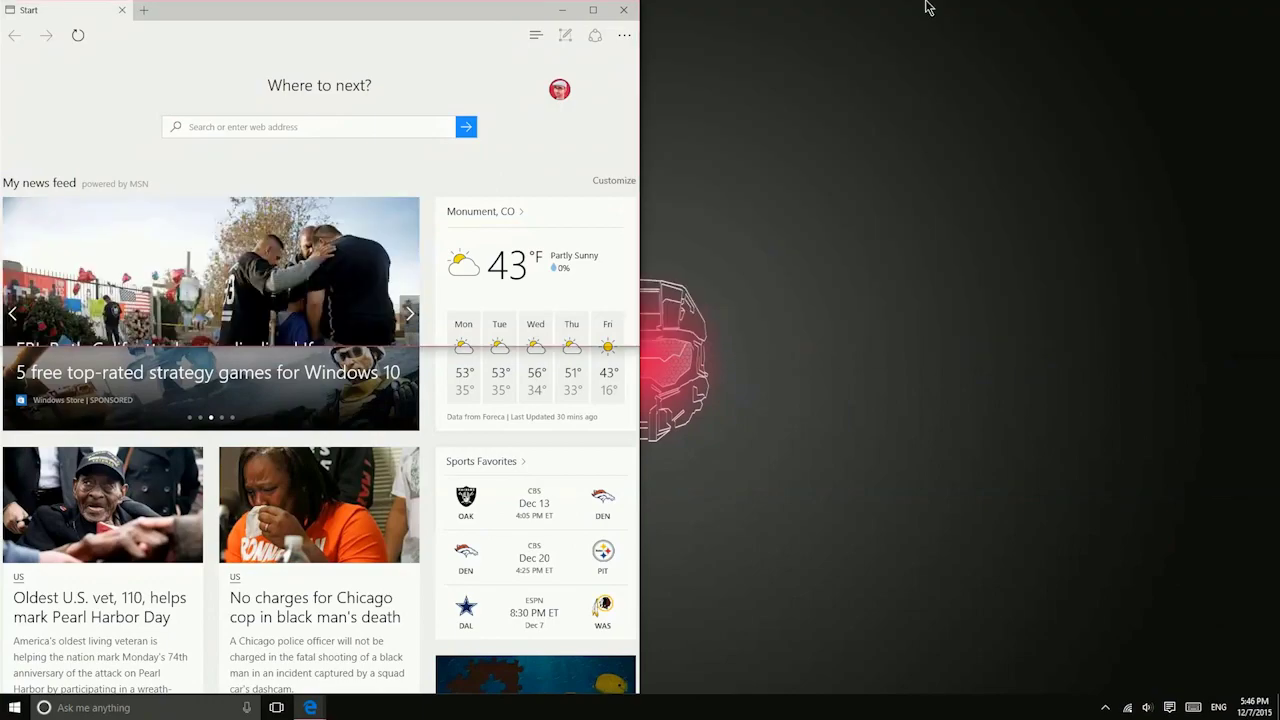
key(super+Down)
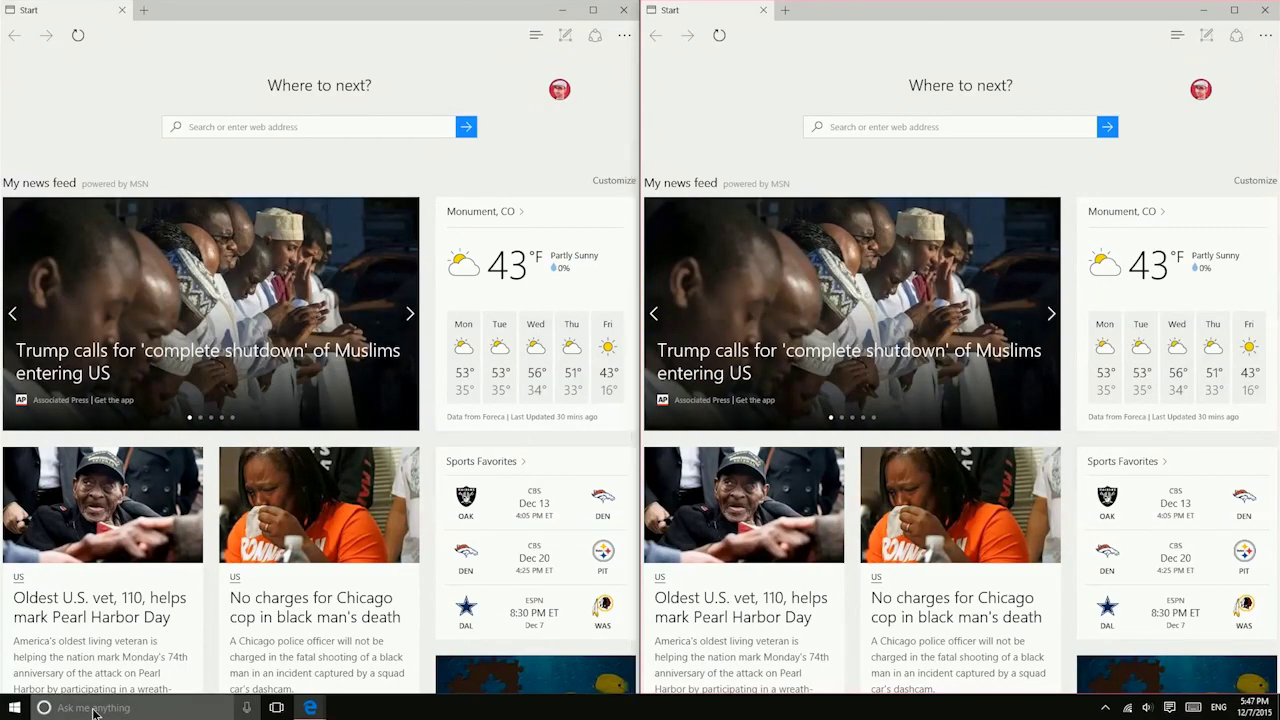
- Browse the Cortana panel's cards and open Cortana's Notebook
click(93, 708)
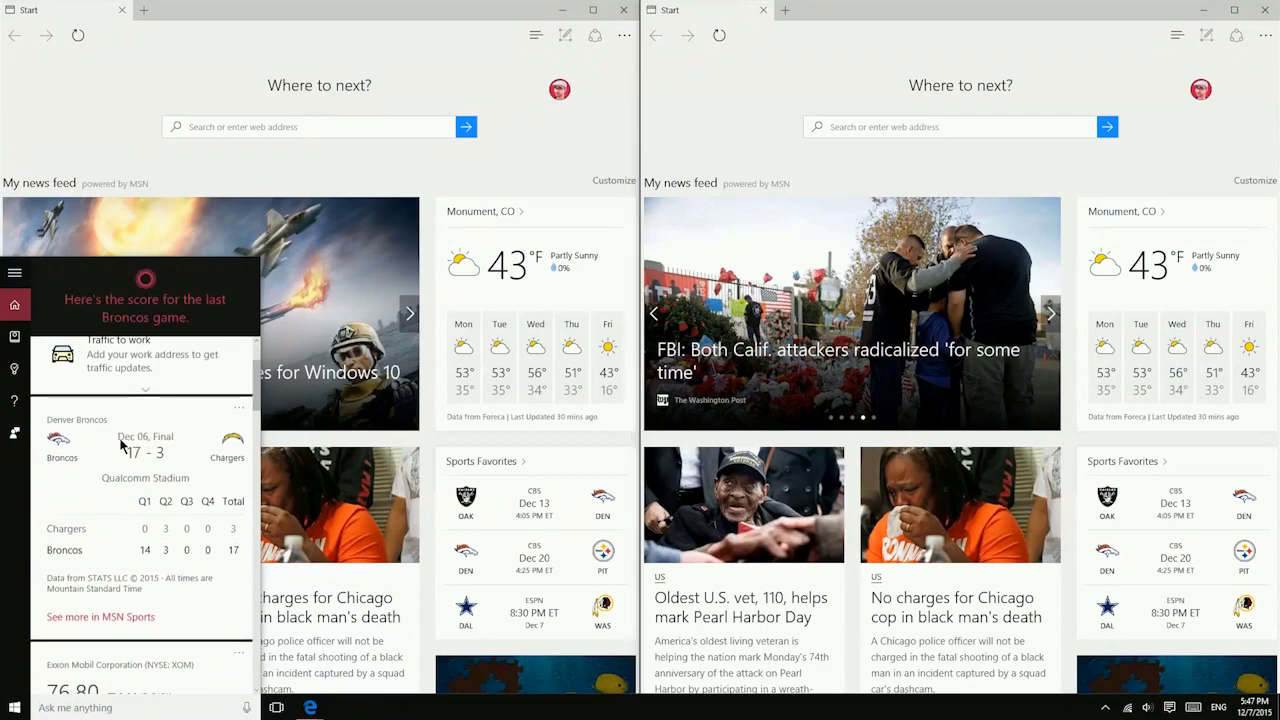
scroll(165, 448, down, 2)
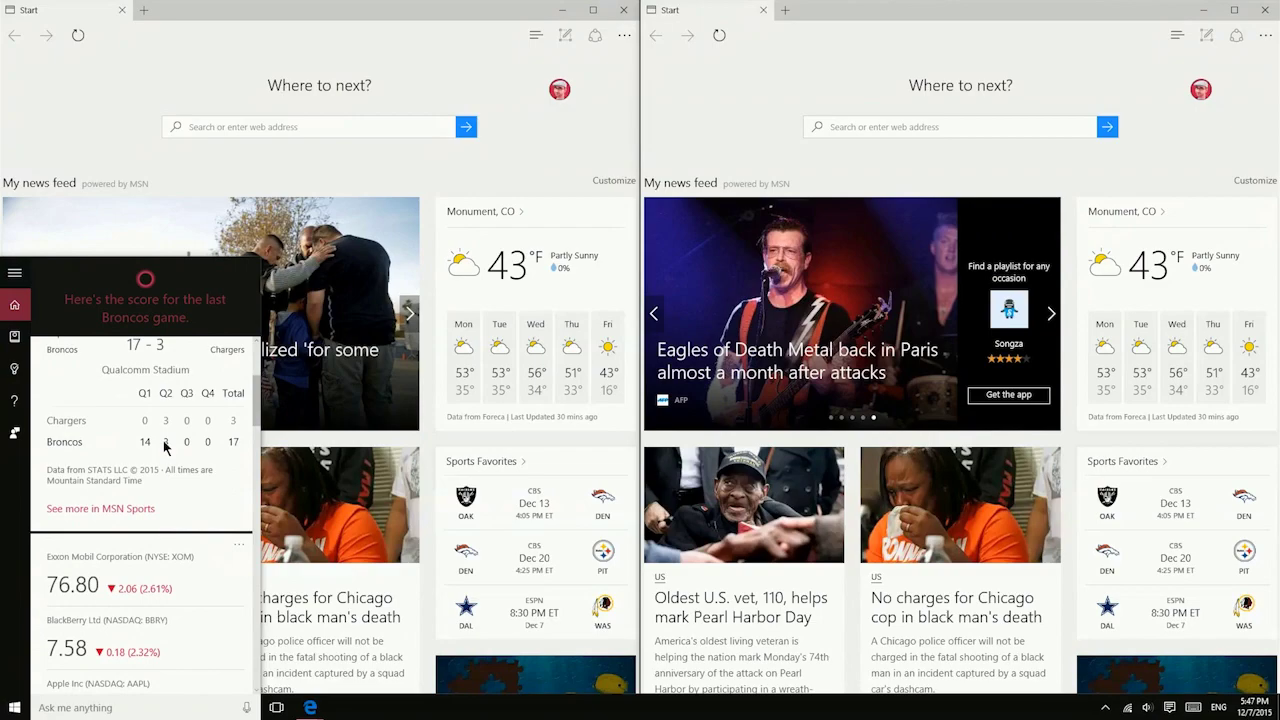
scroll(165, 448, down, 4)
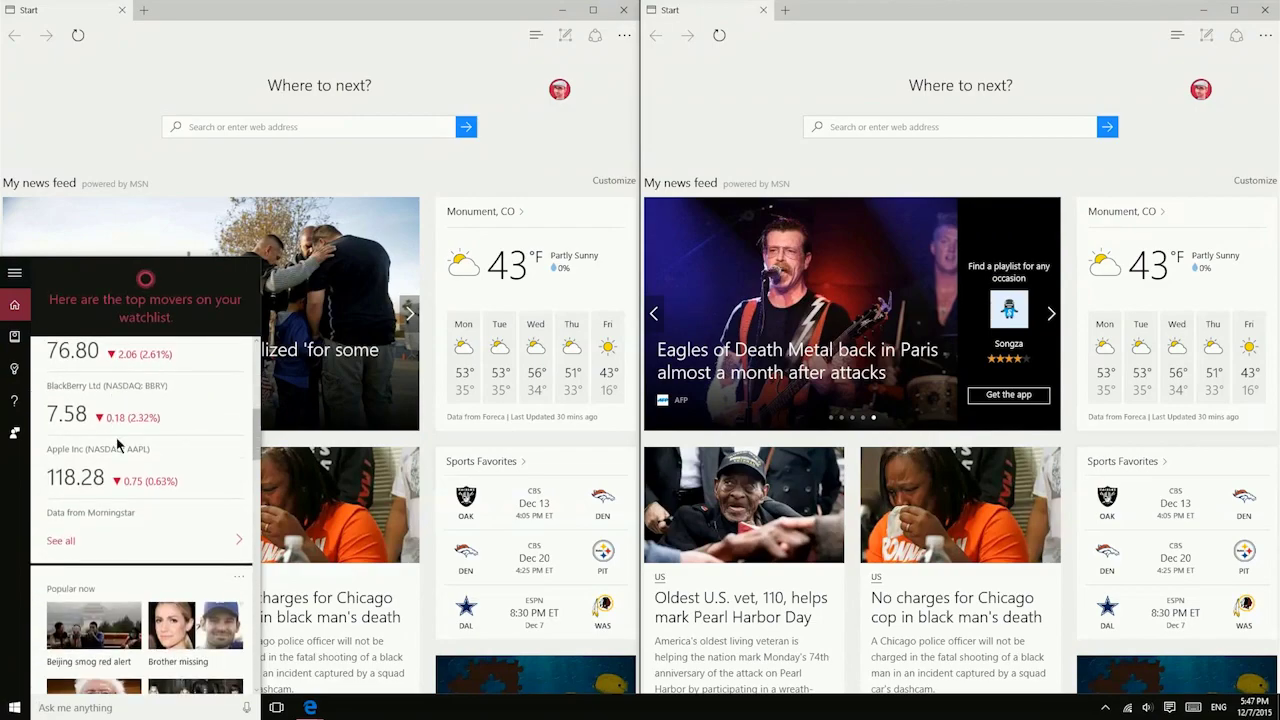
scroll(117, 444, down, 4)
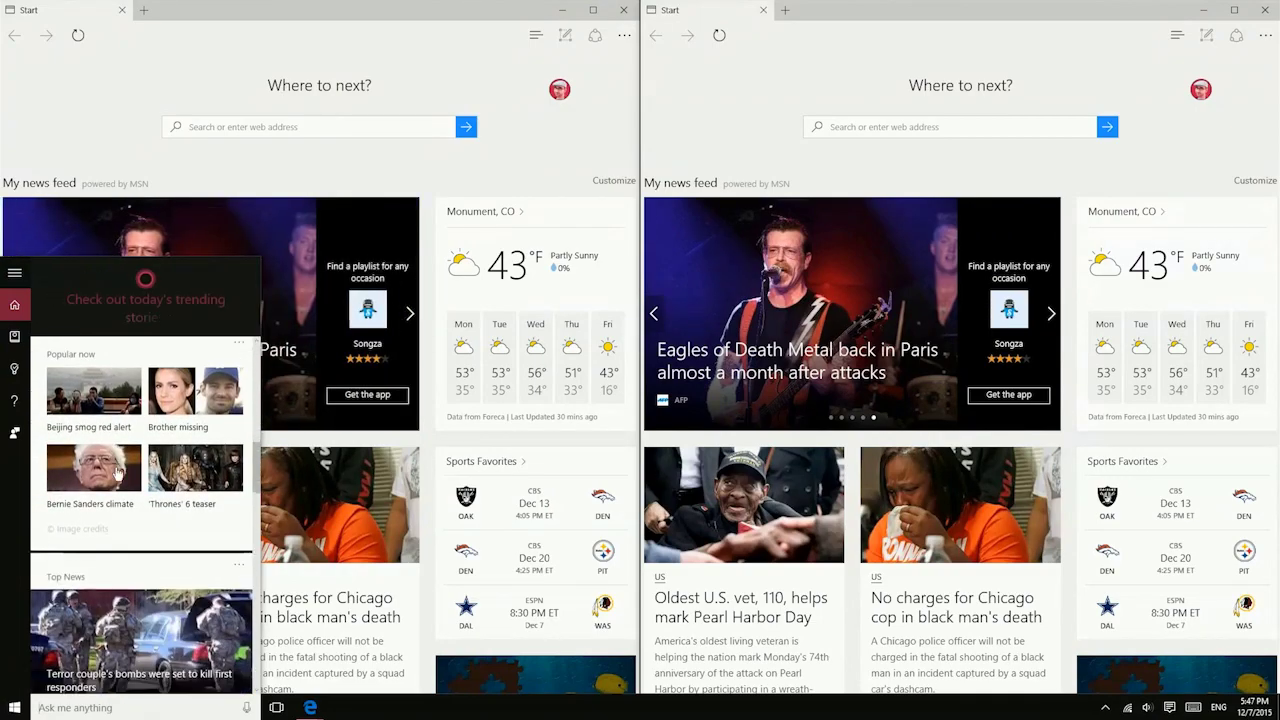
scroll(125, 478, up, 4)
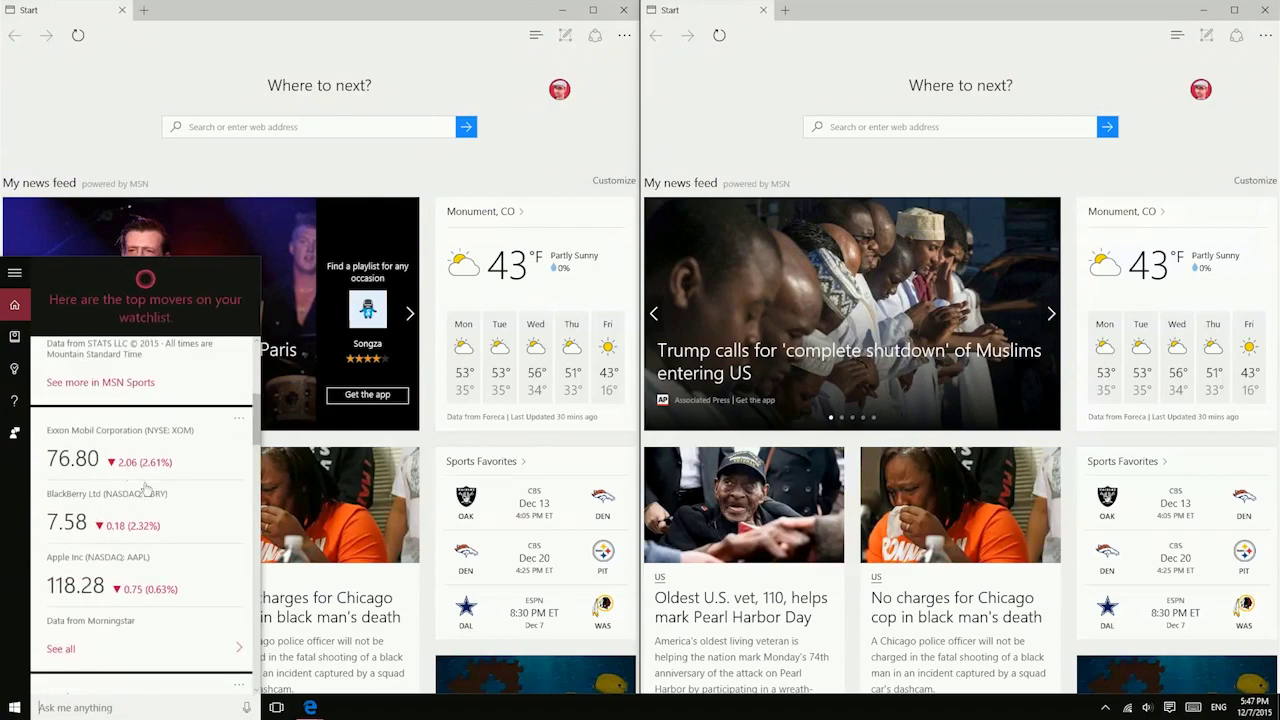
scroll(147, 487, up, 3)
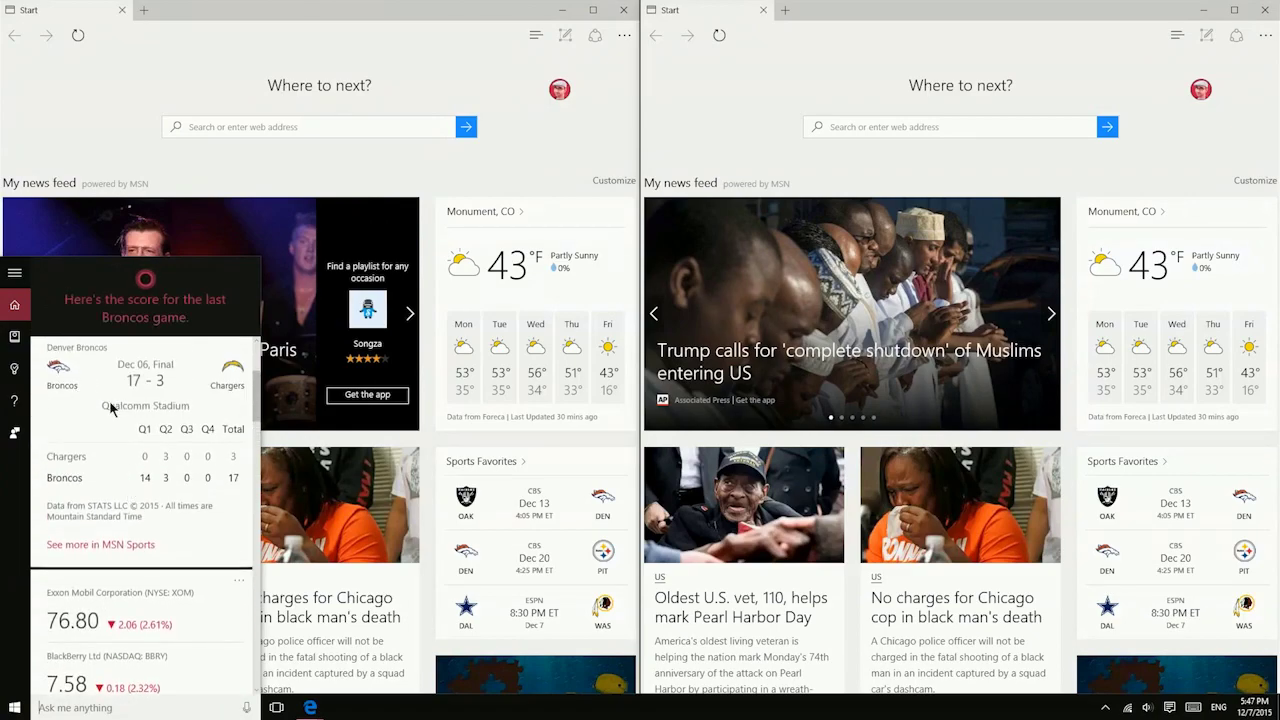
click(14, 336)
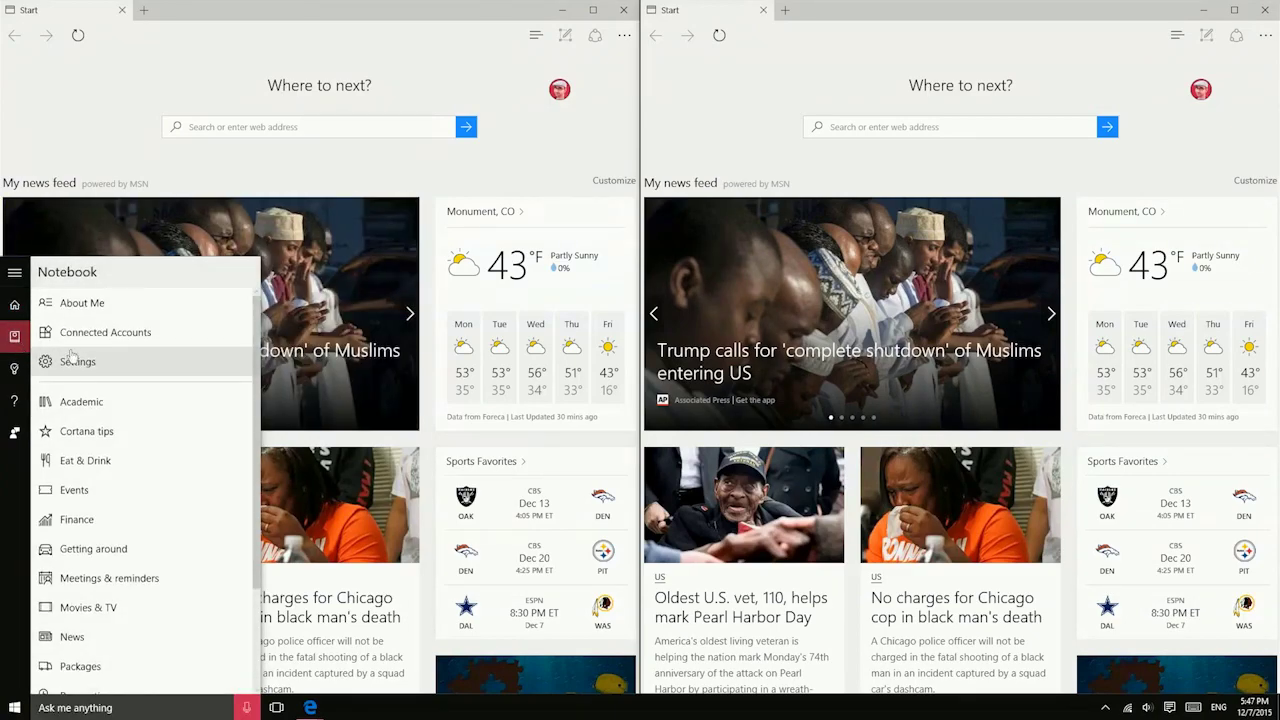
- Search for 'twitter' and launch the Twitter app, then bring up Cortana's cards and show the empty desktop
click(82, 710)
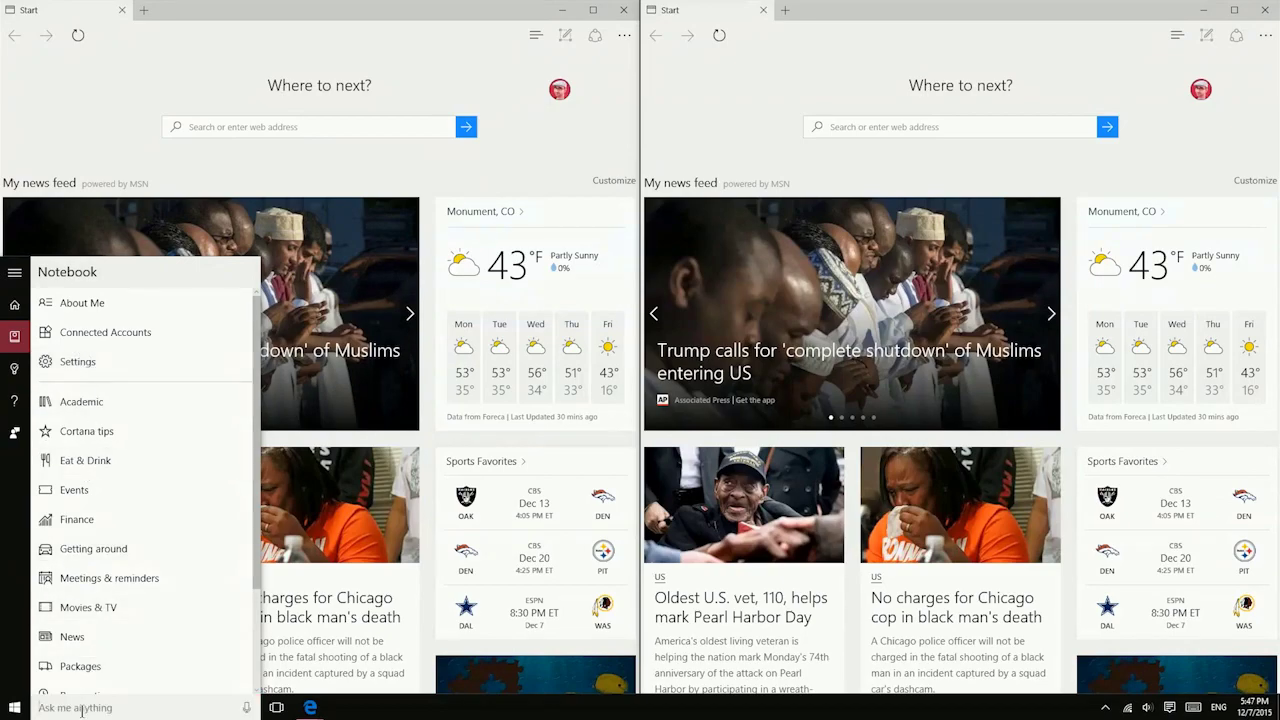
text(twitter)
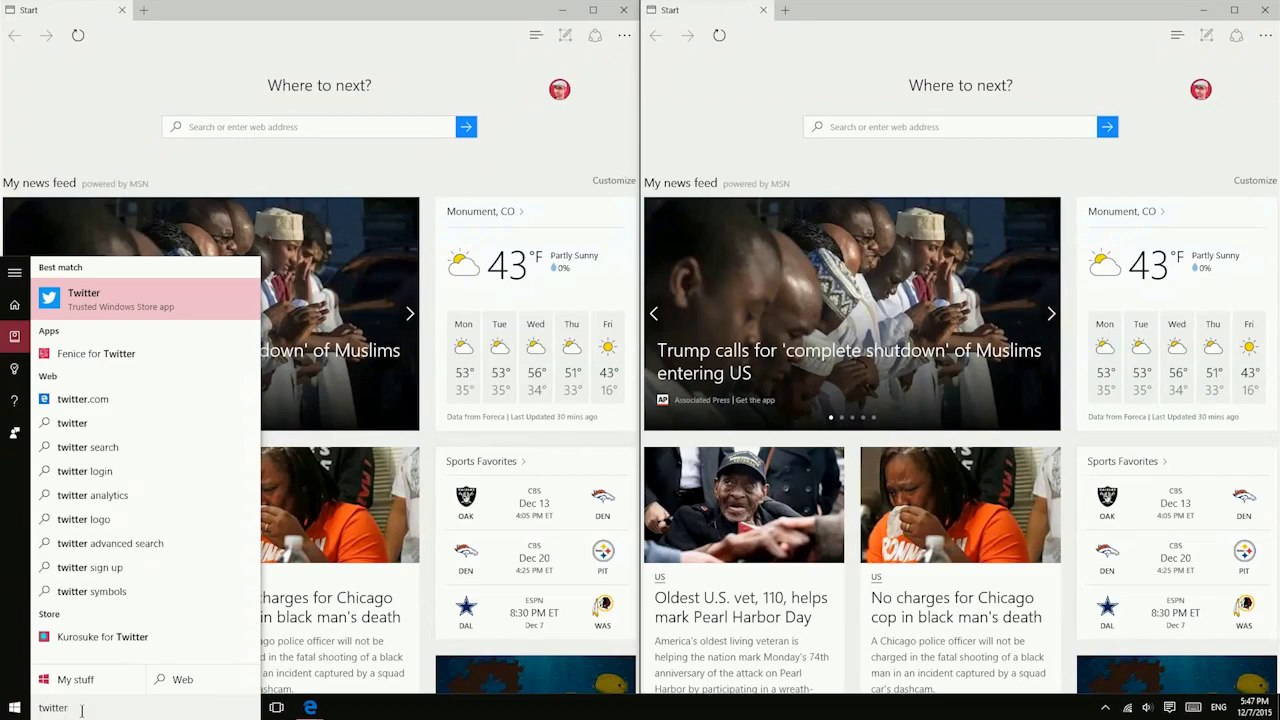
key(Return)
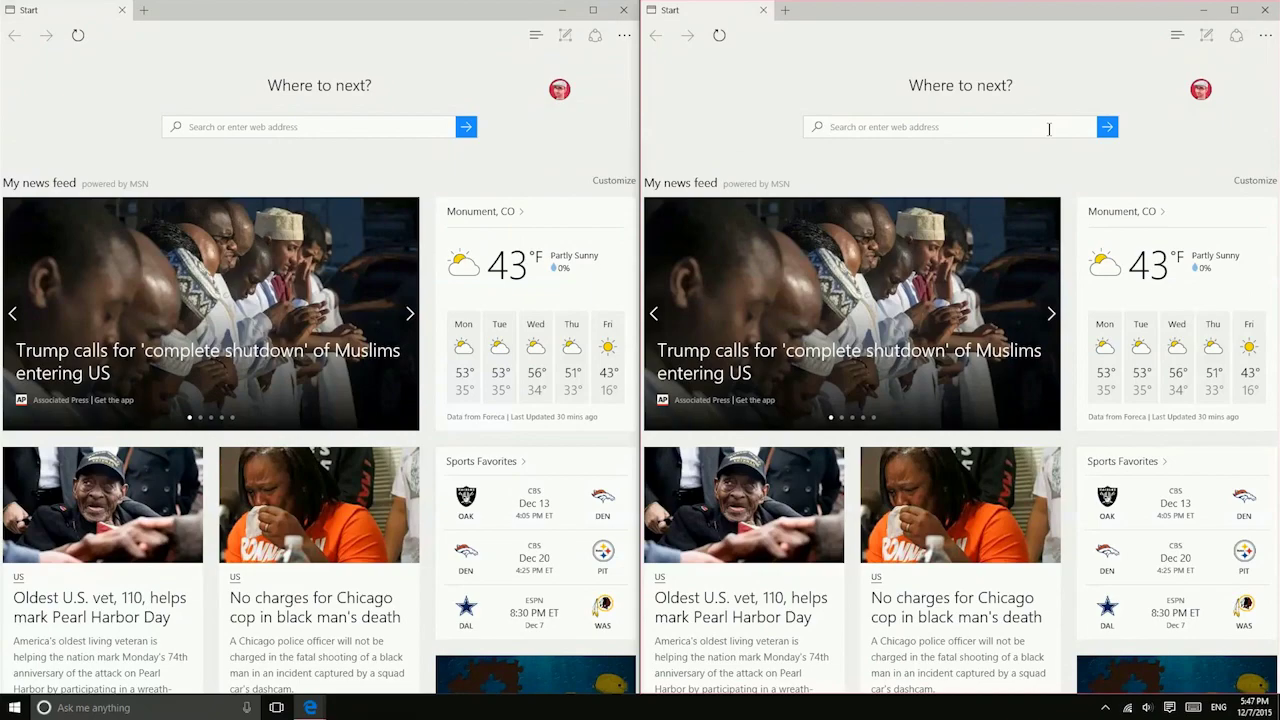
key(super+s)
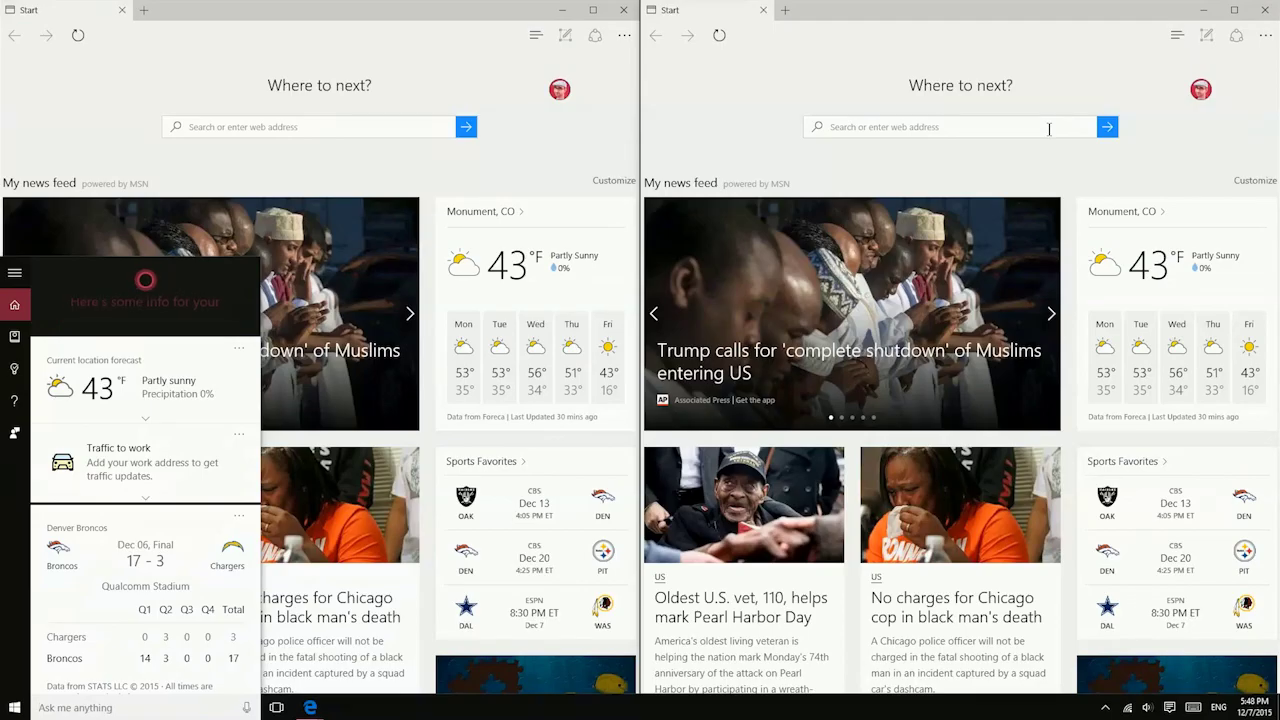
key(super+d)
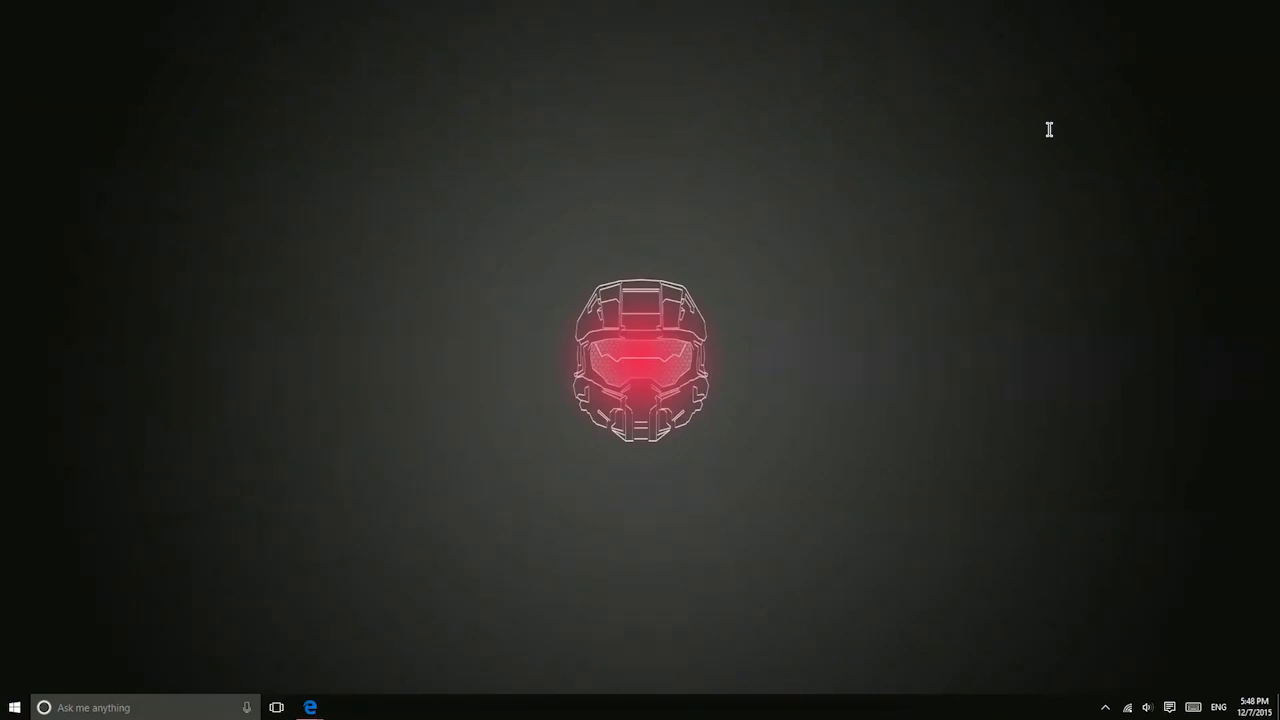
- Collapse and re-expand the Action Center quick actions, then view all five desktops in Task View
key(super+a)
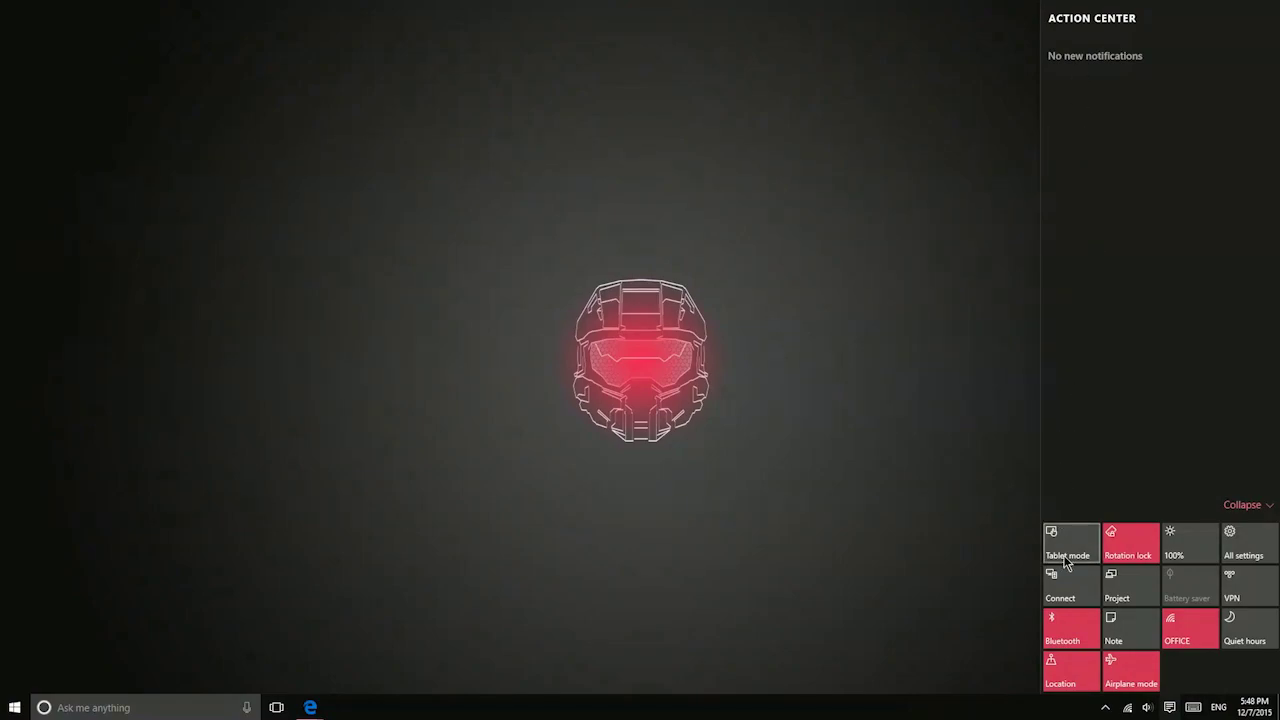
click(1263, 517)
click(1250, 633)
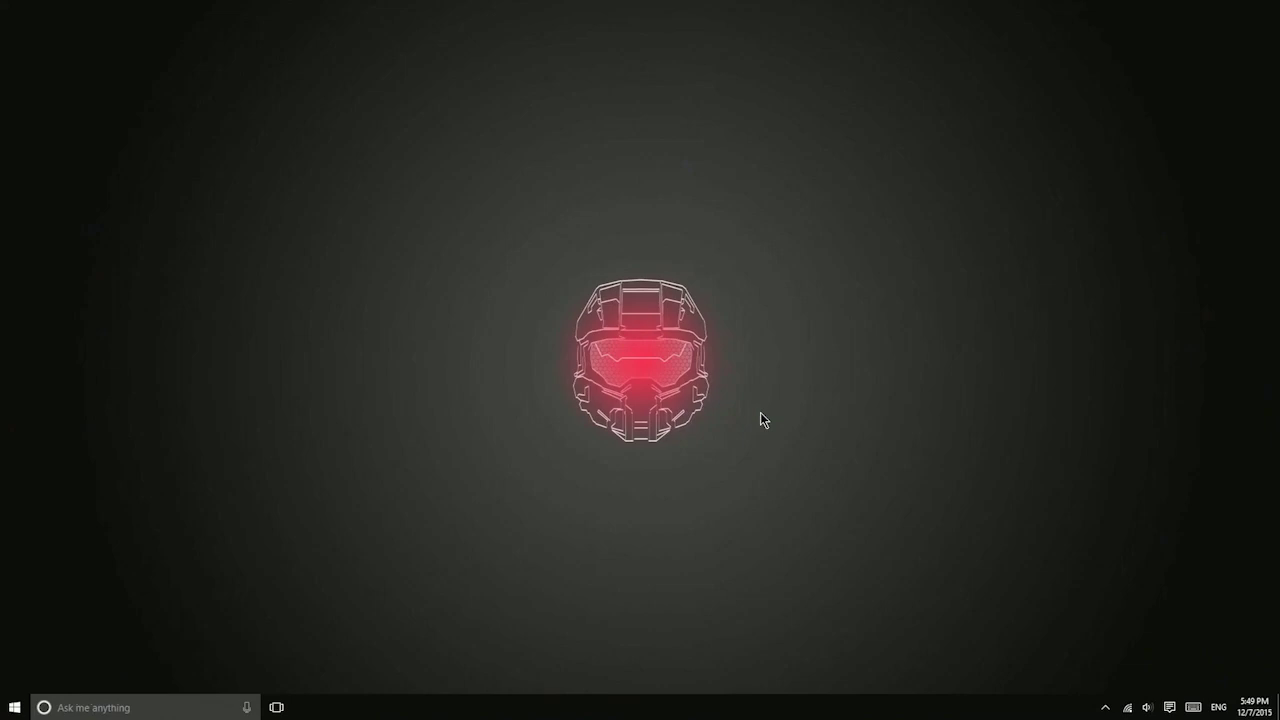
click(277, 707)
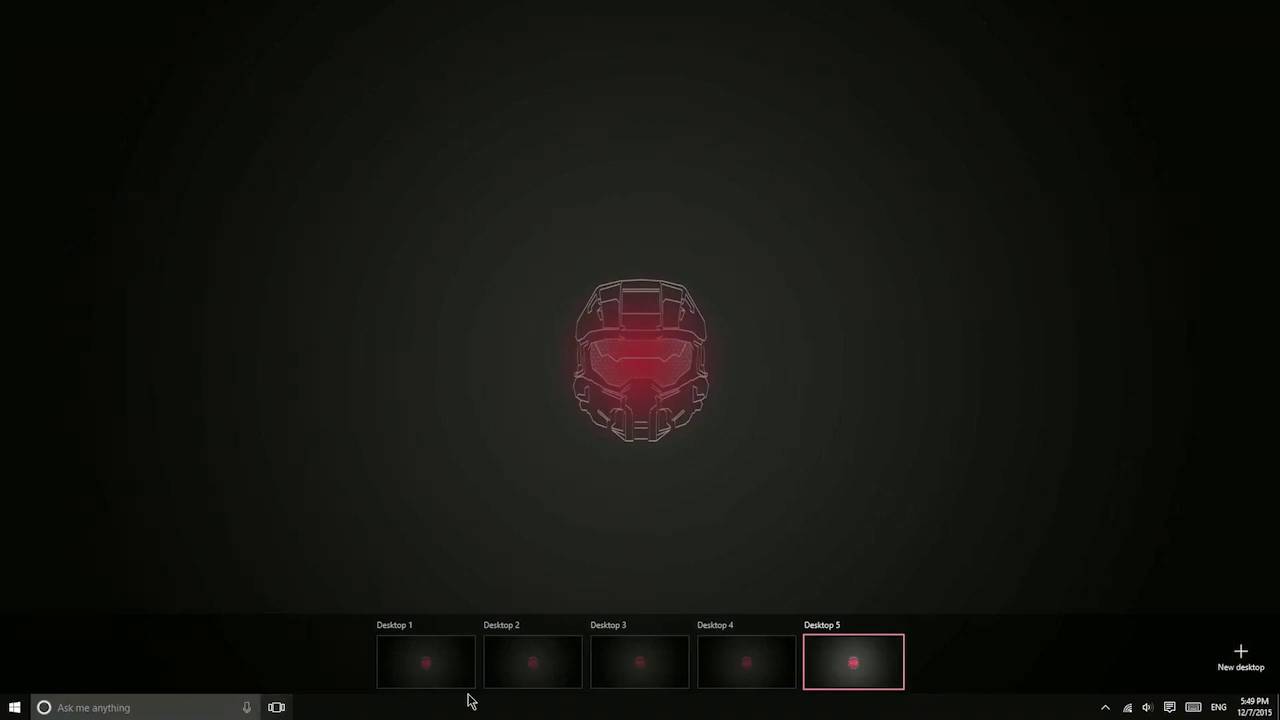
- Close Desktops 4, 3 and 2 in Task View
mouse_move(780, 666)
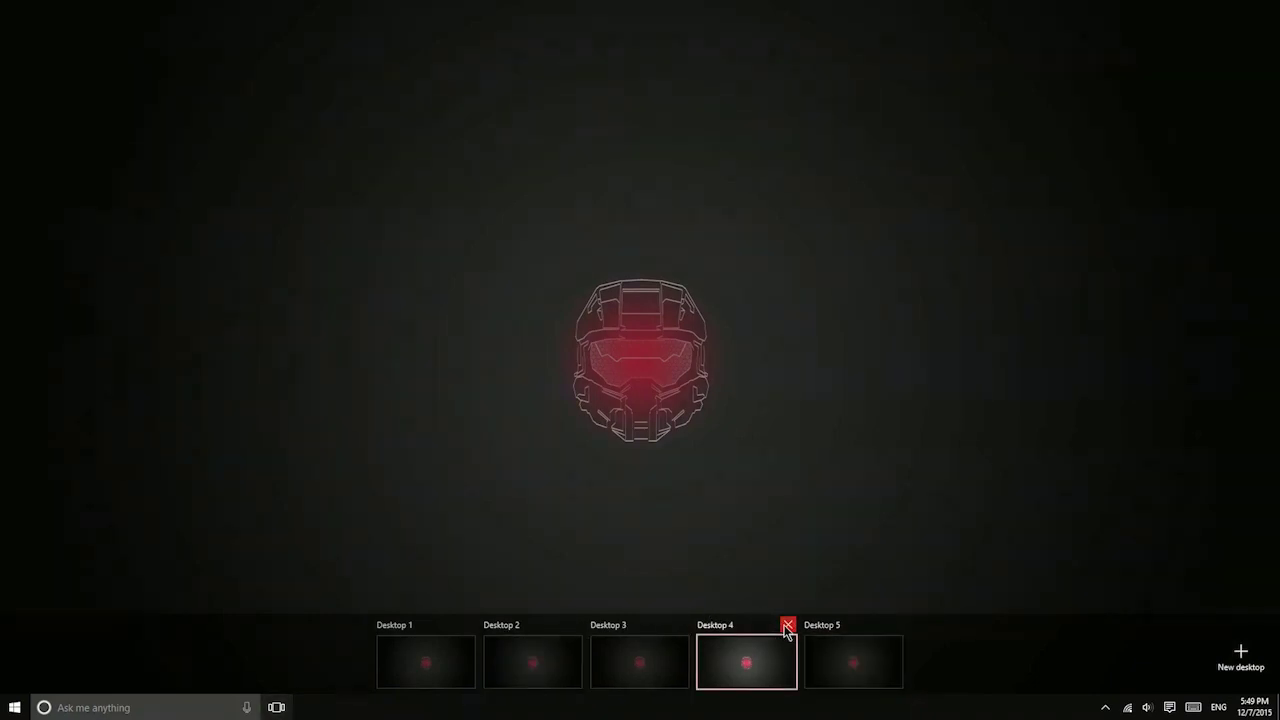
click(788, 627)
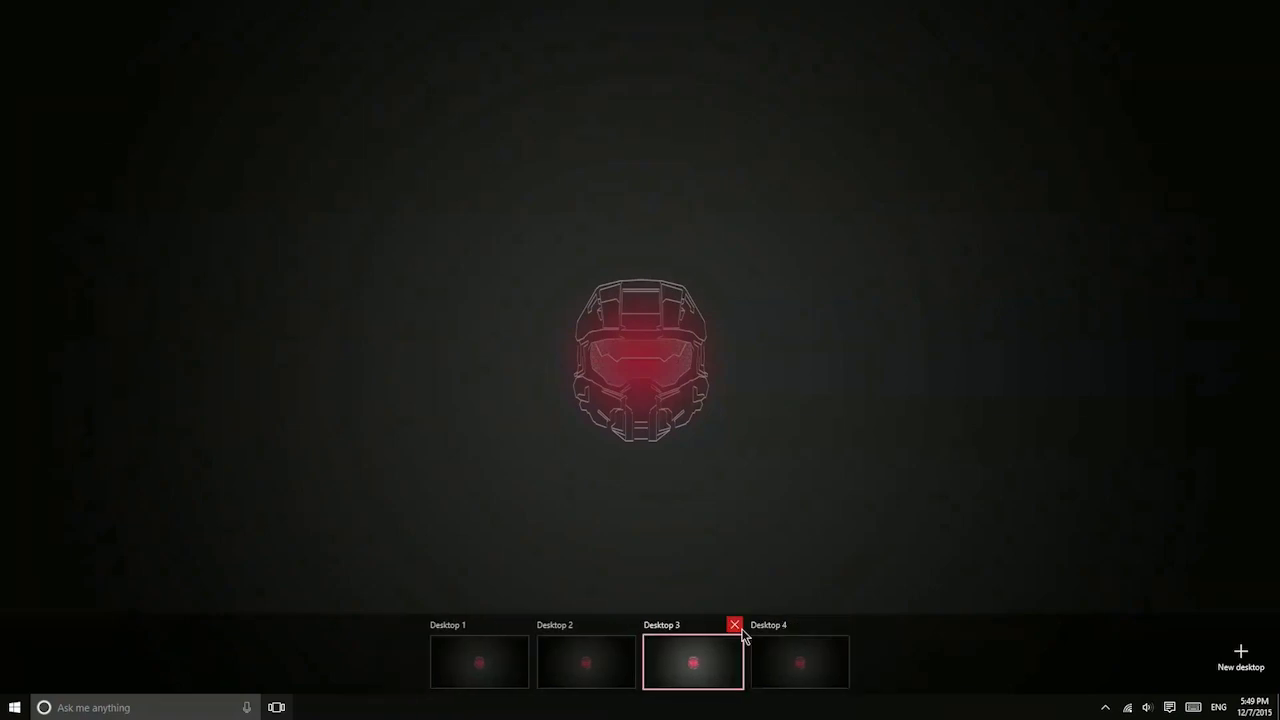
click(736, 628)
click(680, 627)
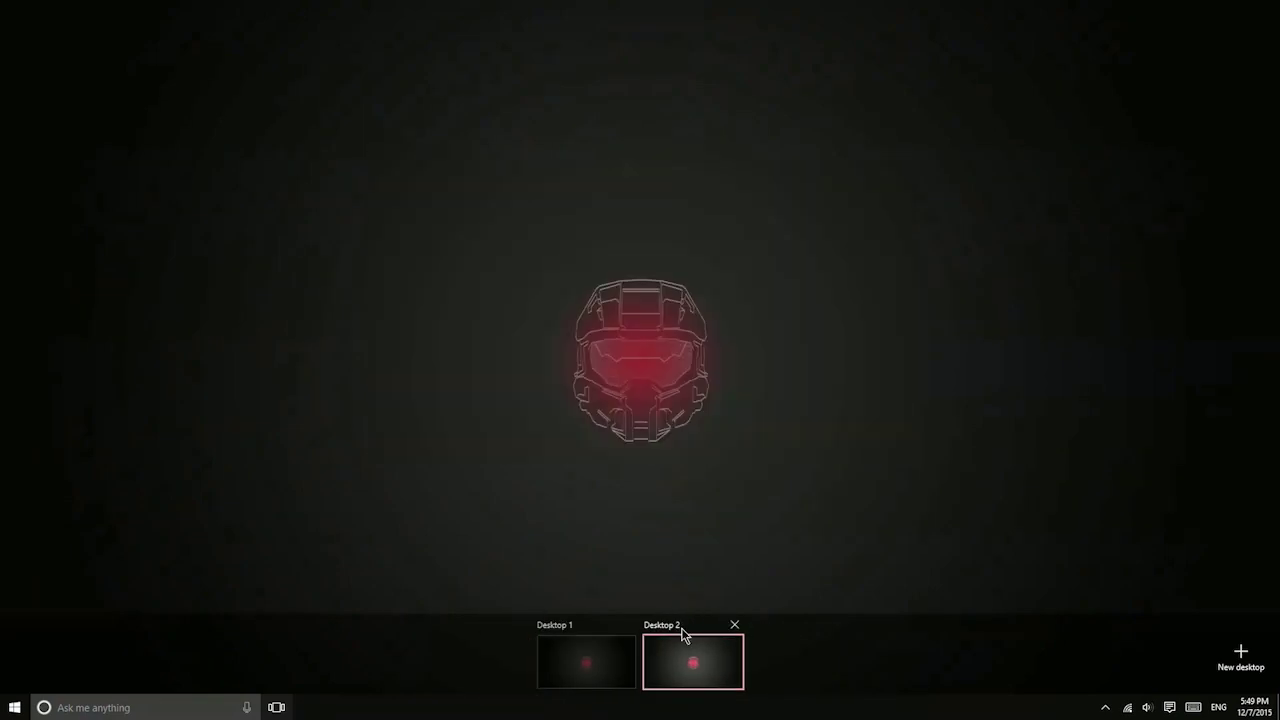
- Move both Edge windows onto Desktop 2, close it to merge them back, and switch to an empty desktop
mouse_move(588, 662)
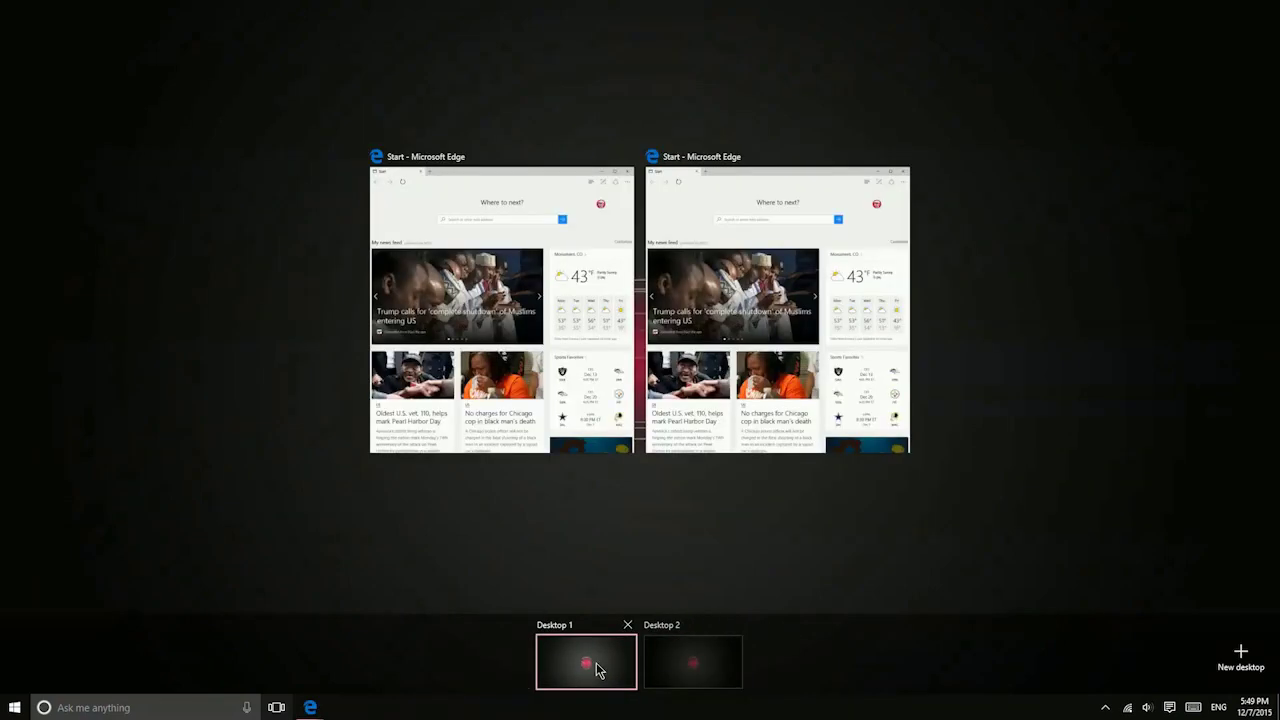
drag(519, 383, 688, 678)
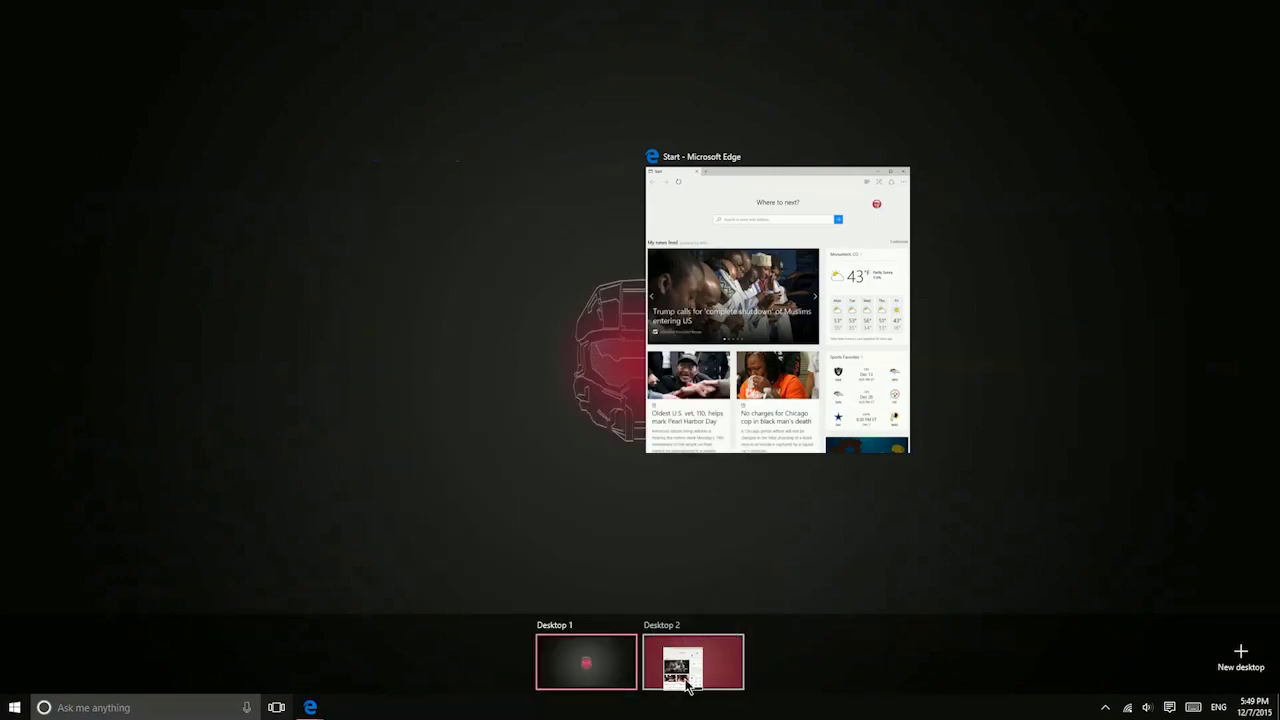
drag(617, 337, 688, 655)
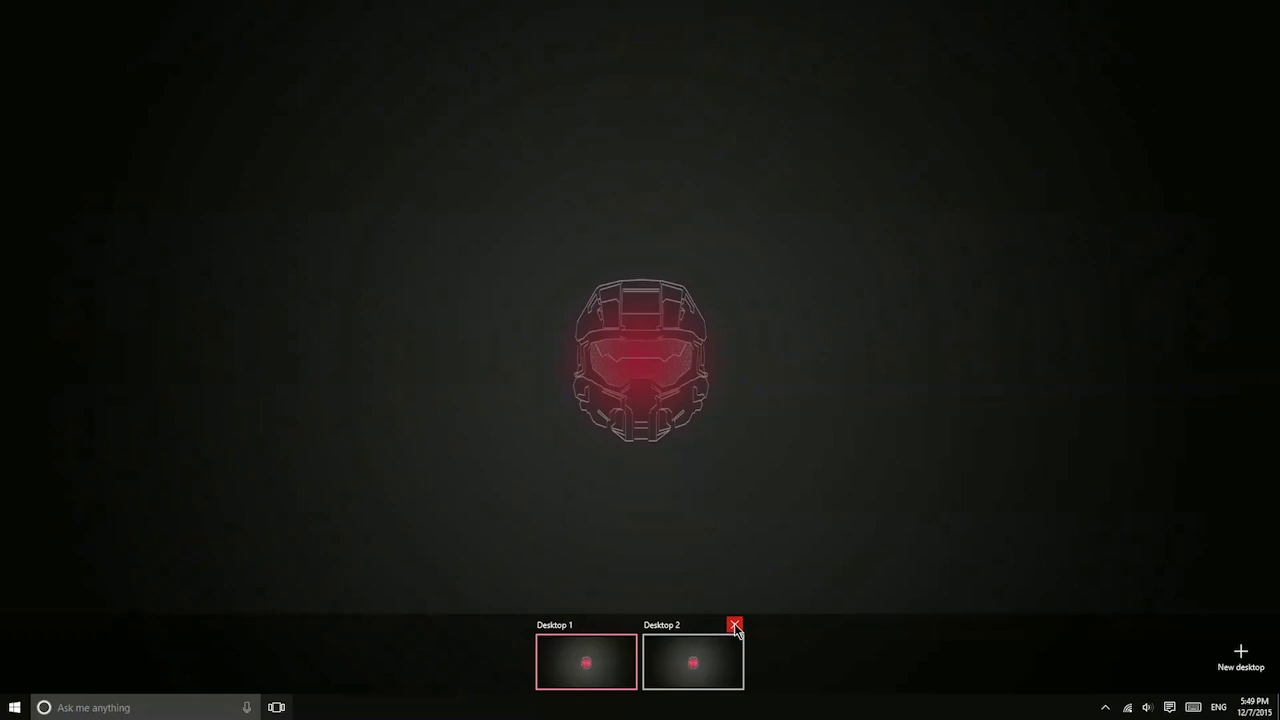
click(735, 626)
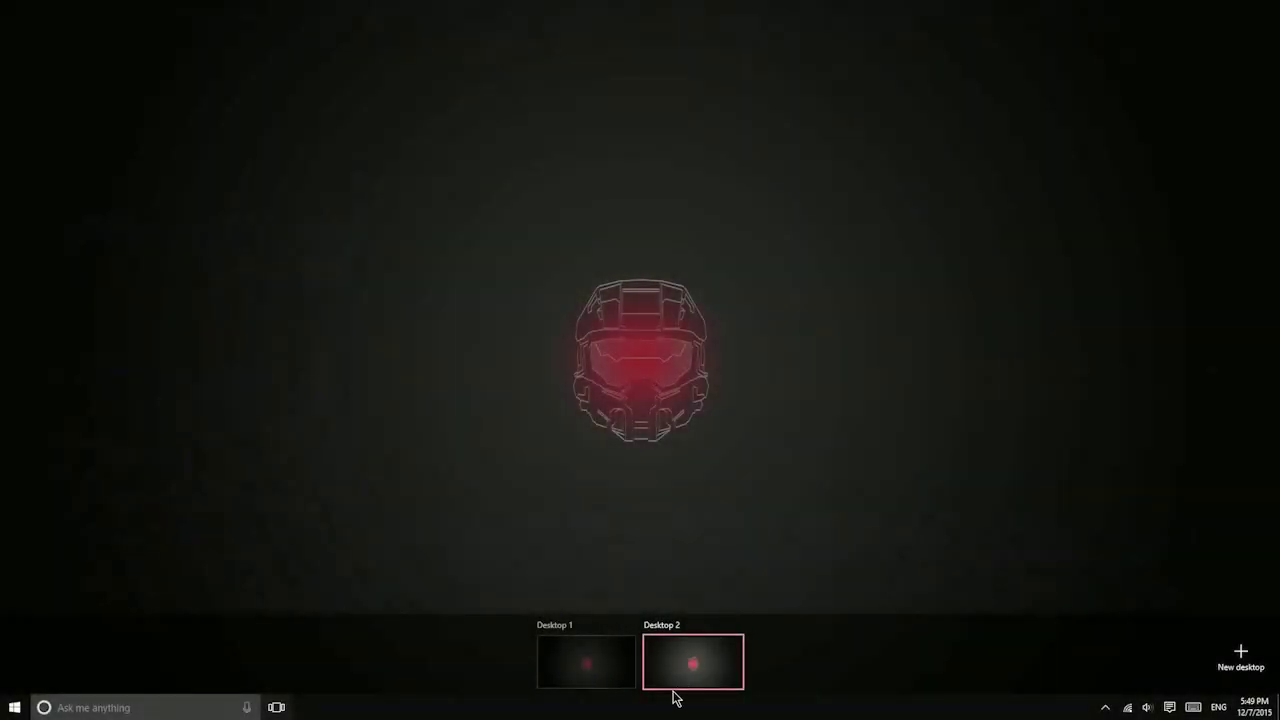
click(682, 686)
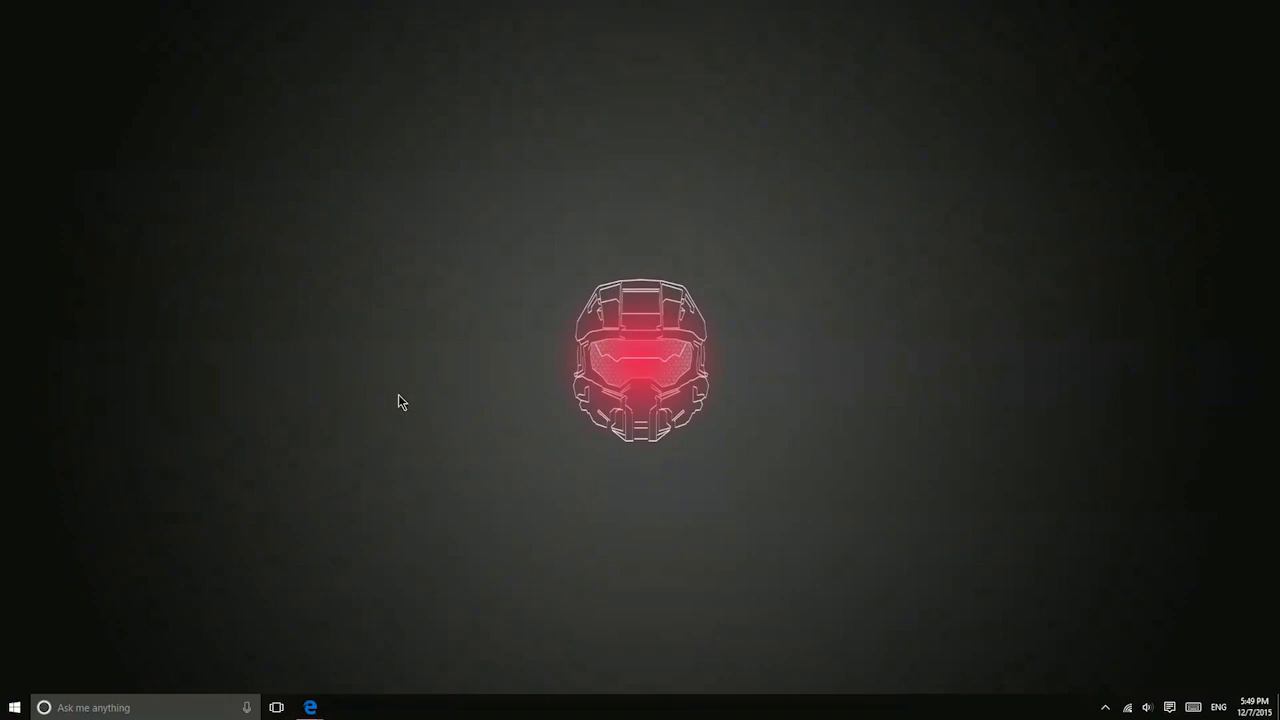
click(14, 708)
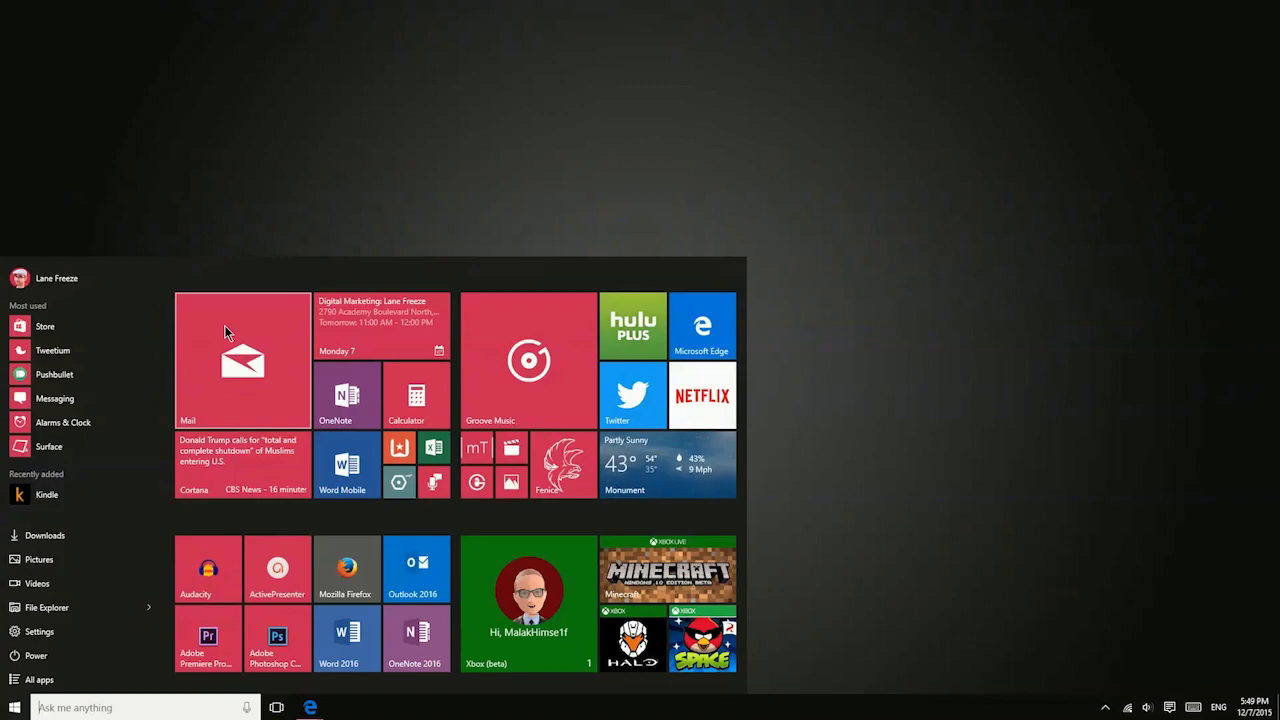
- Launch Mail and try dragging the ASSIMILATE message into a folder
click(225, 327)
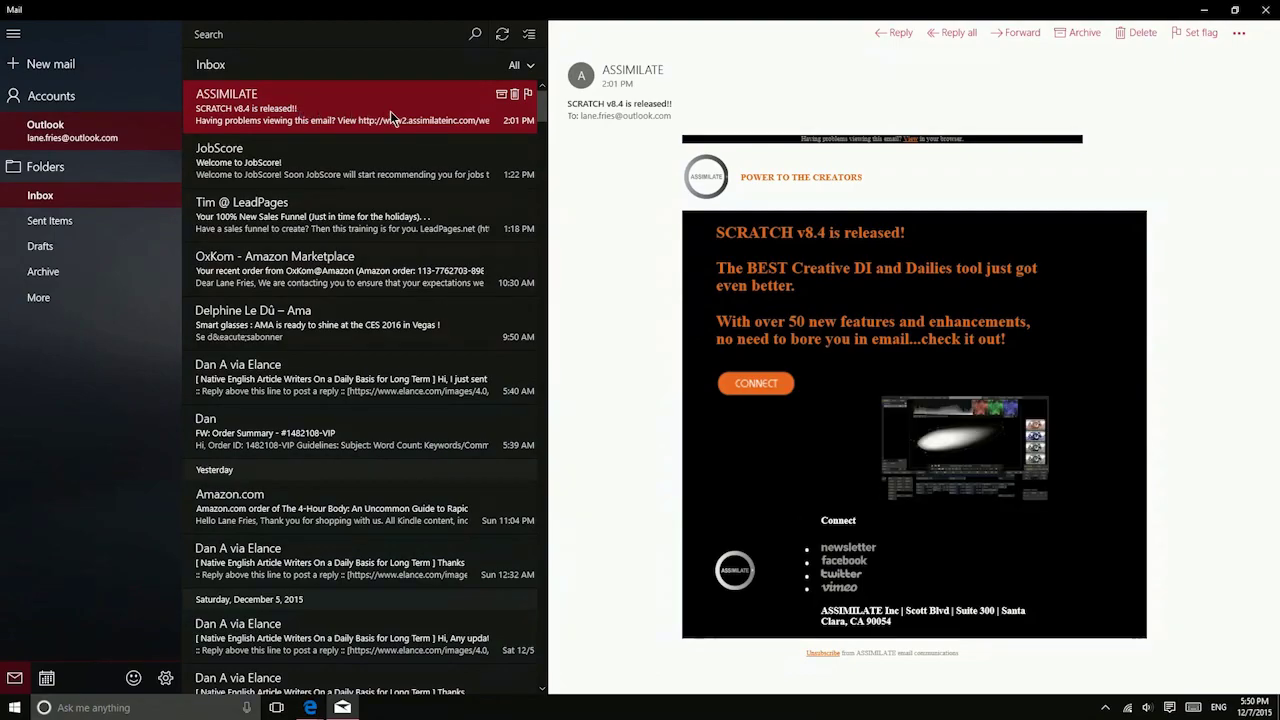
drag(390, 111, 338, 130)
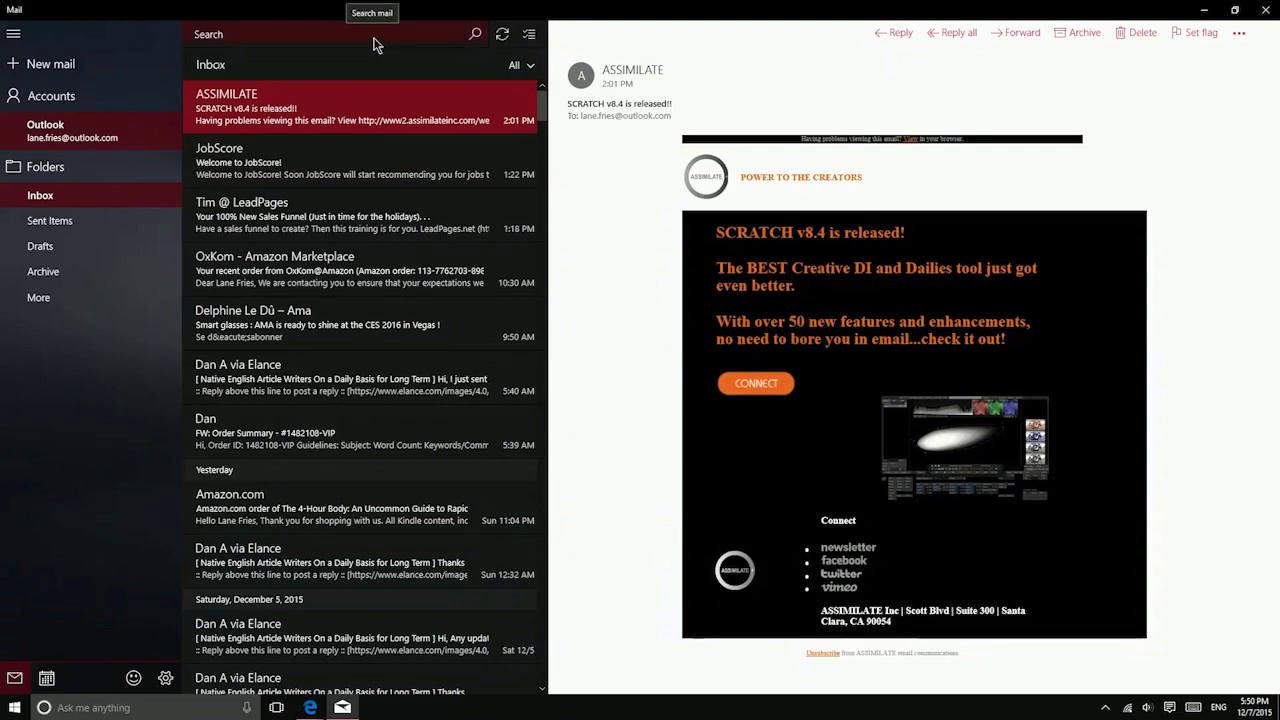
- Toggle inbox multi-select on and off, and keep the message filter on All
click(527, 38)
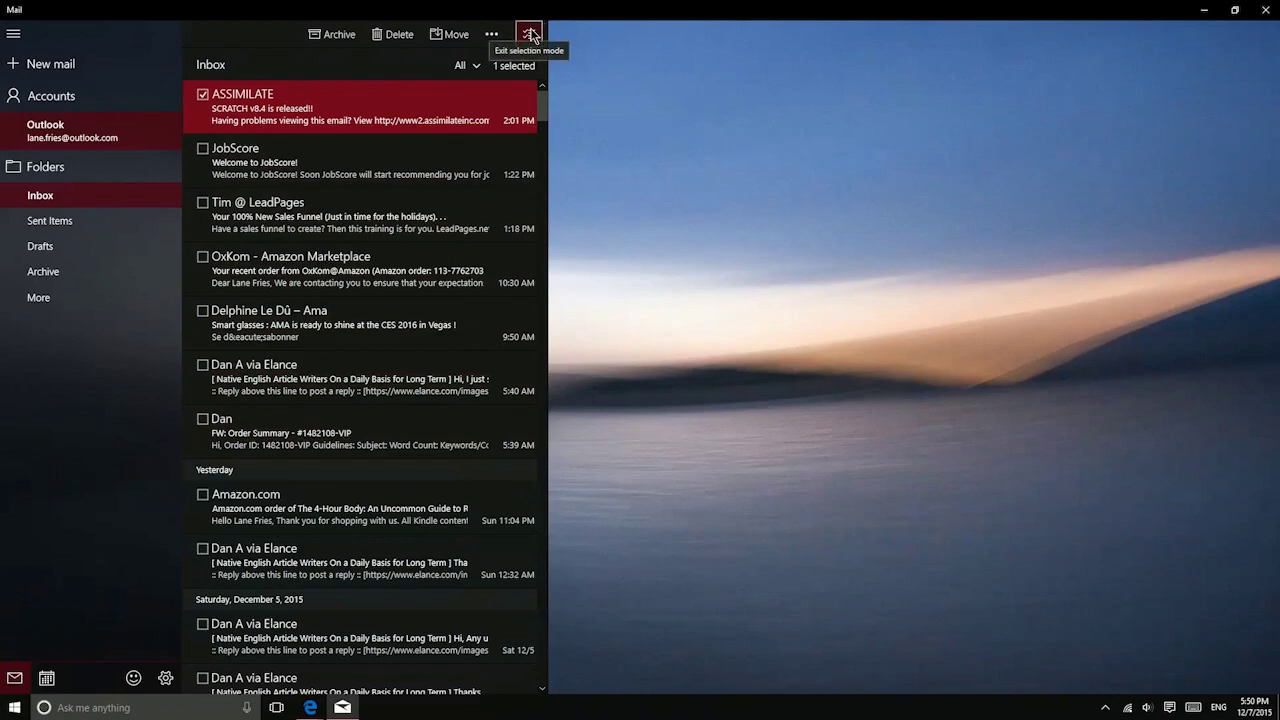
click(529, 35)
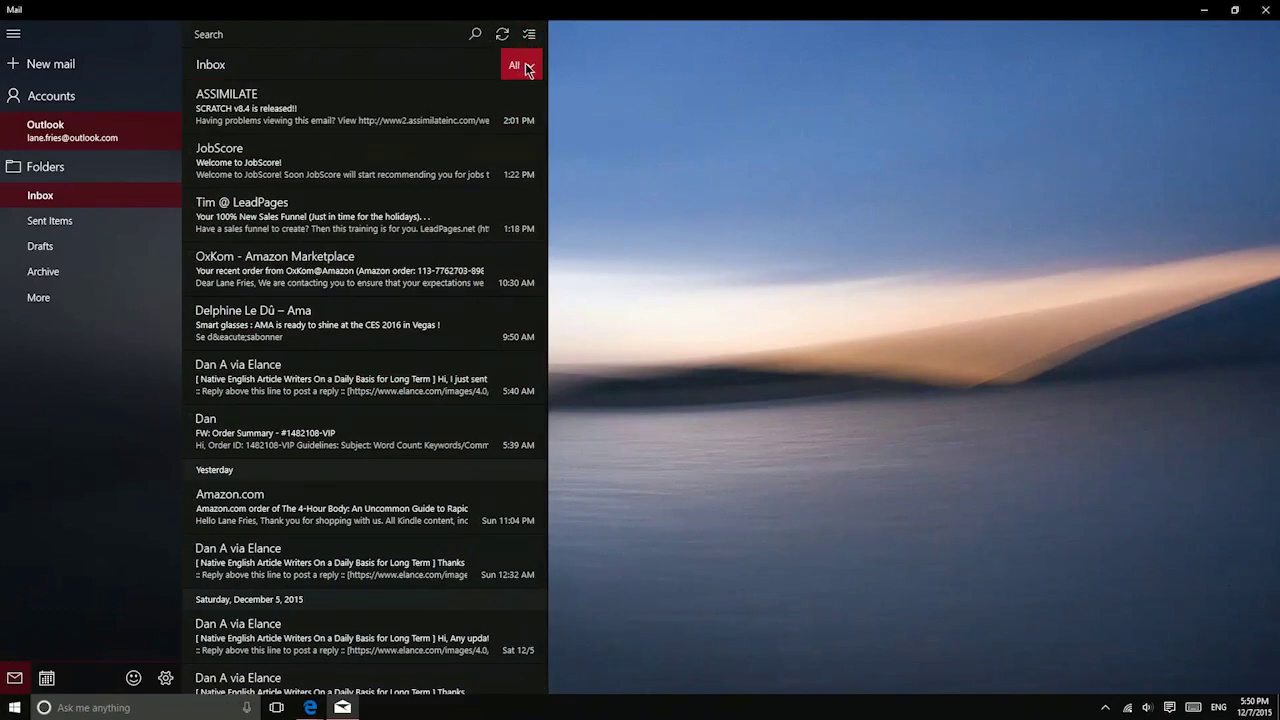
click(528, 69)
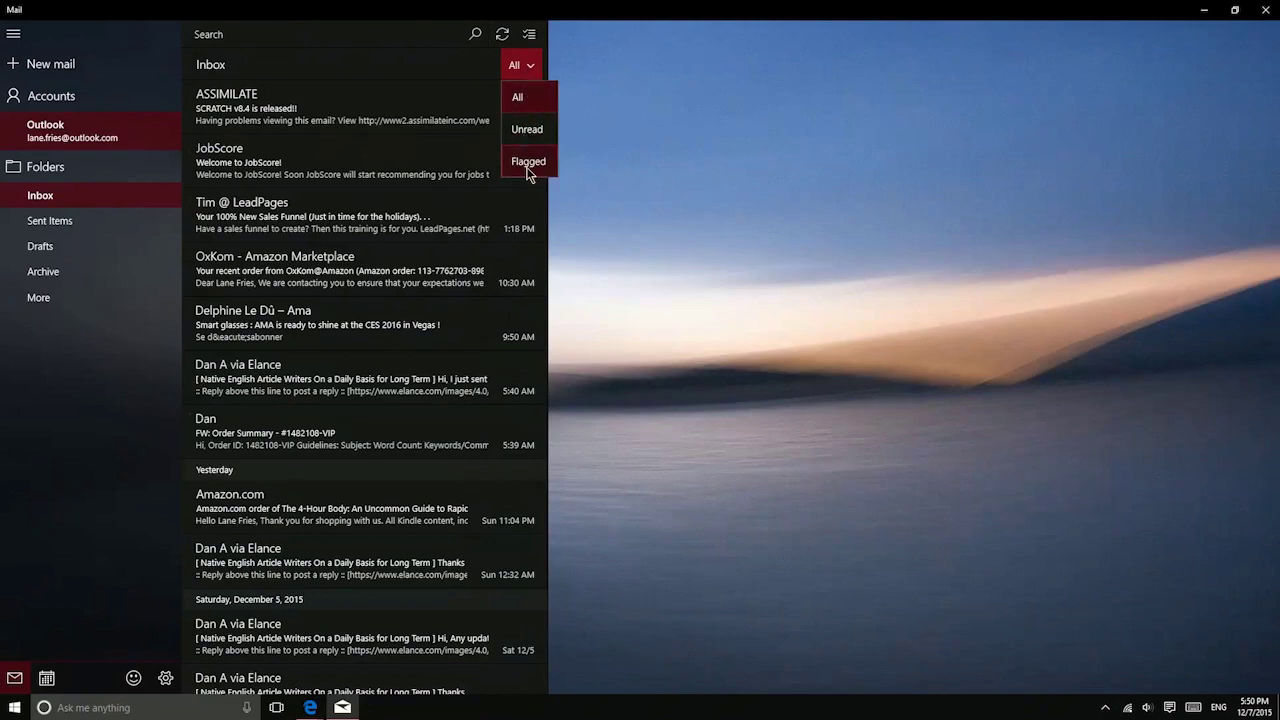
click(455, 78)
mouse_move(472, 105)
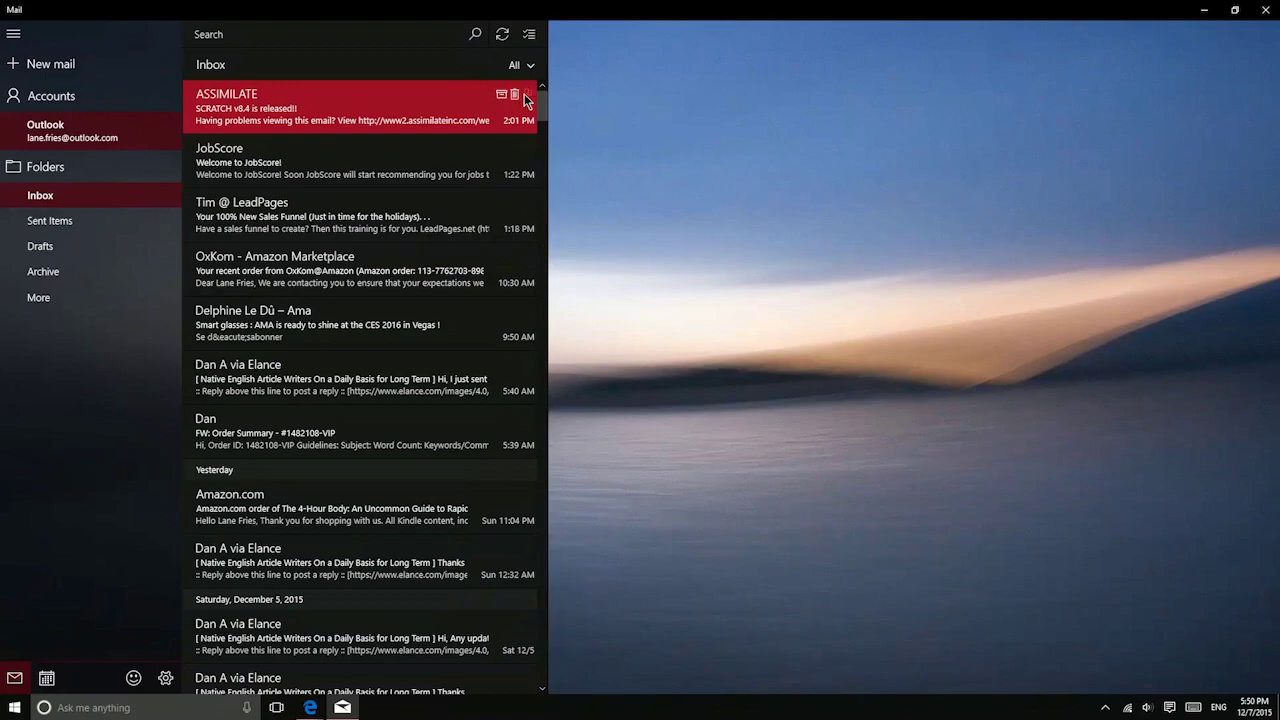
mouse_move(503, 145)
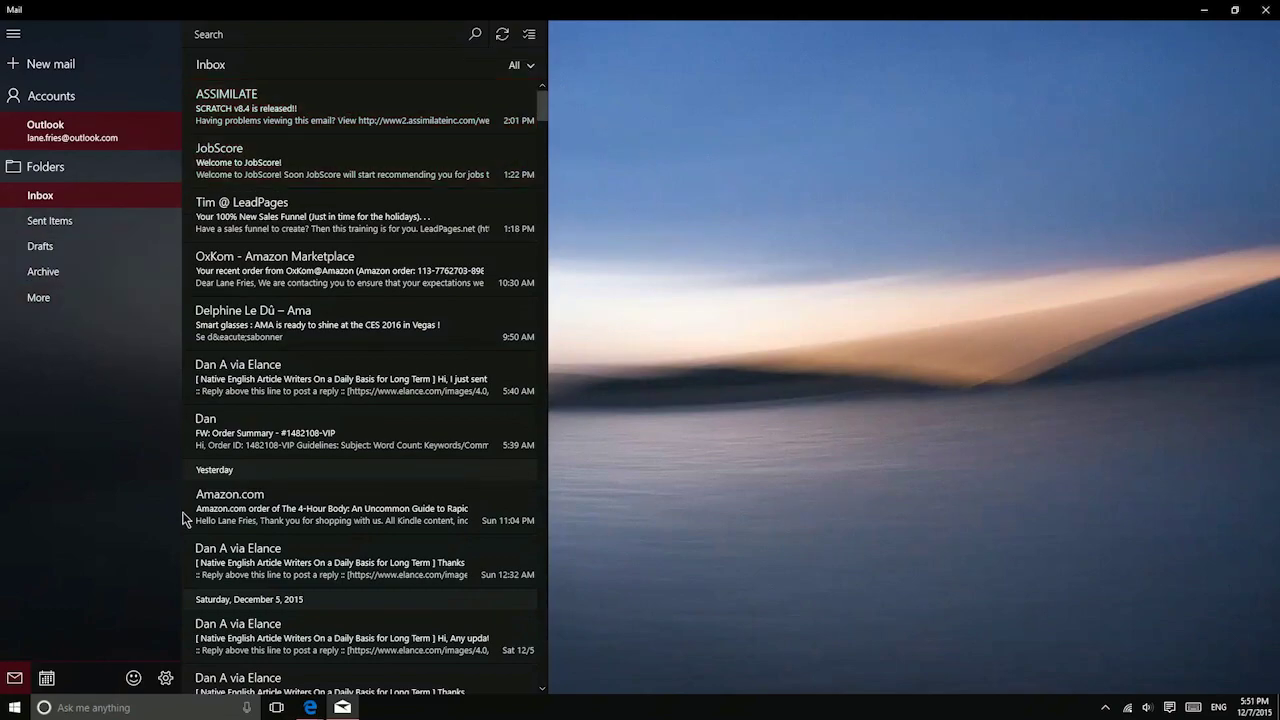
- In Mail's Options, keep Set/Clear flag as the swipe-right action, then return to the Settings list
click(165, 678)
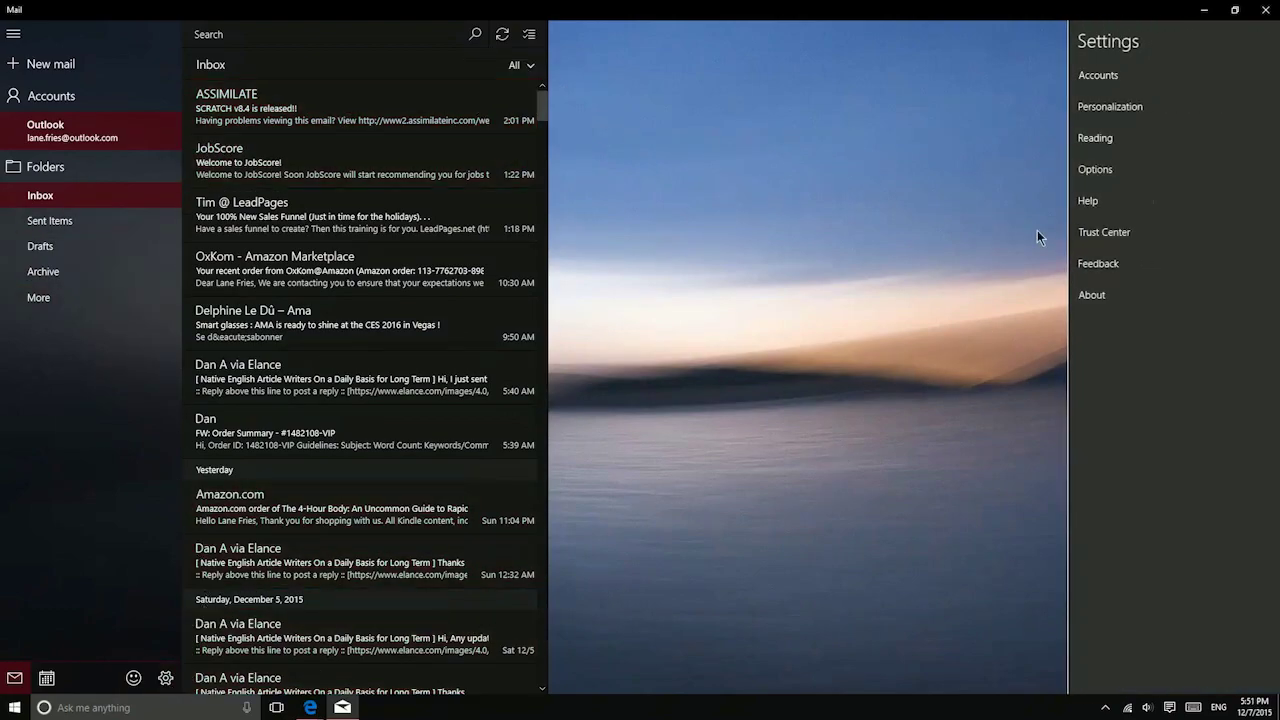
click(1112, 172)
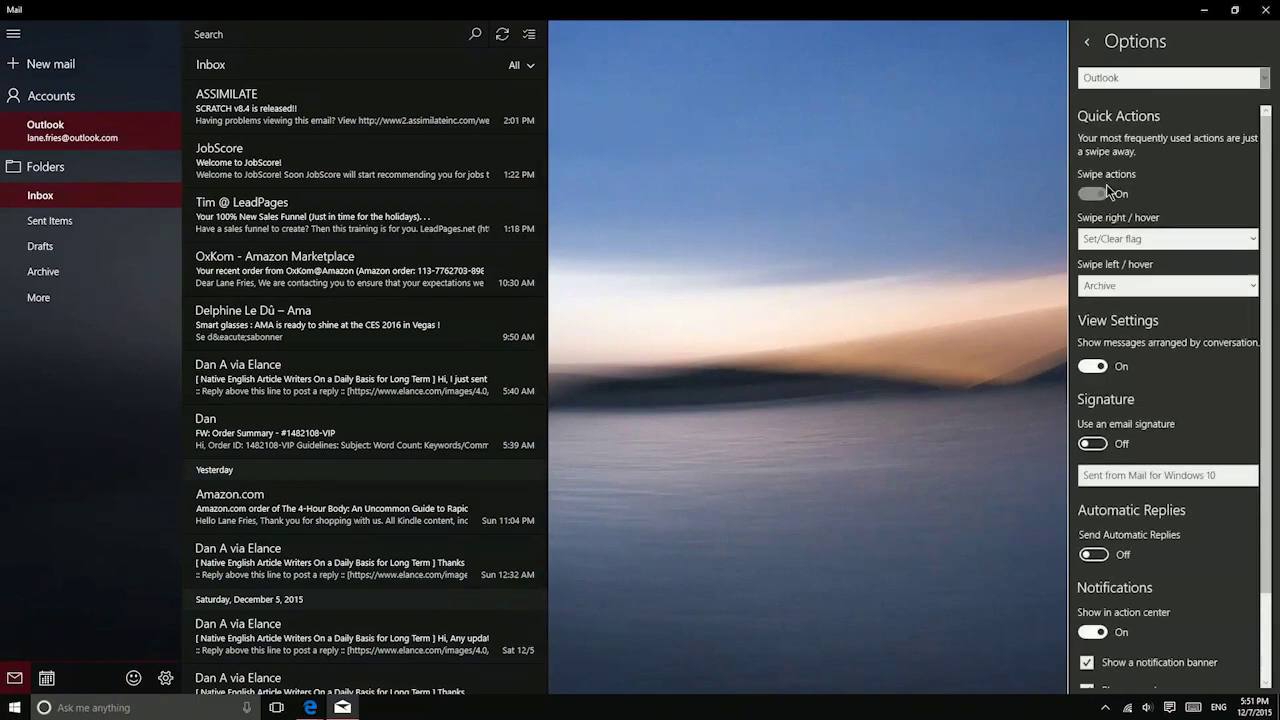
click(1120, 238)
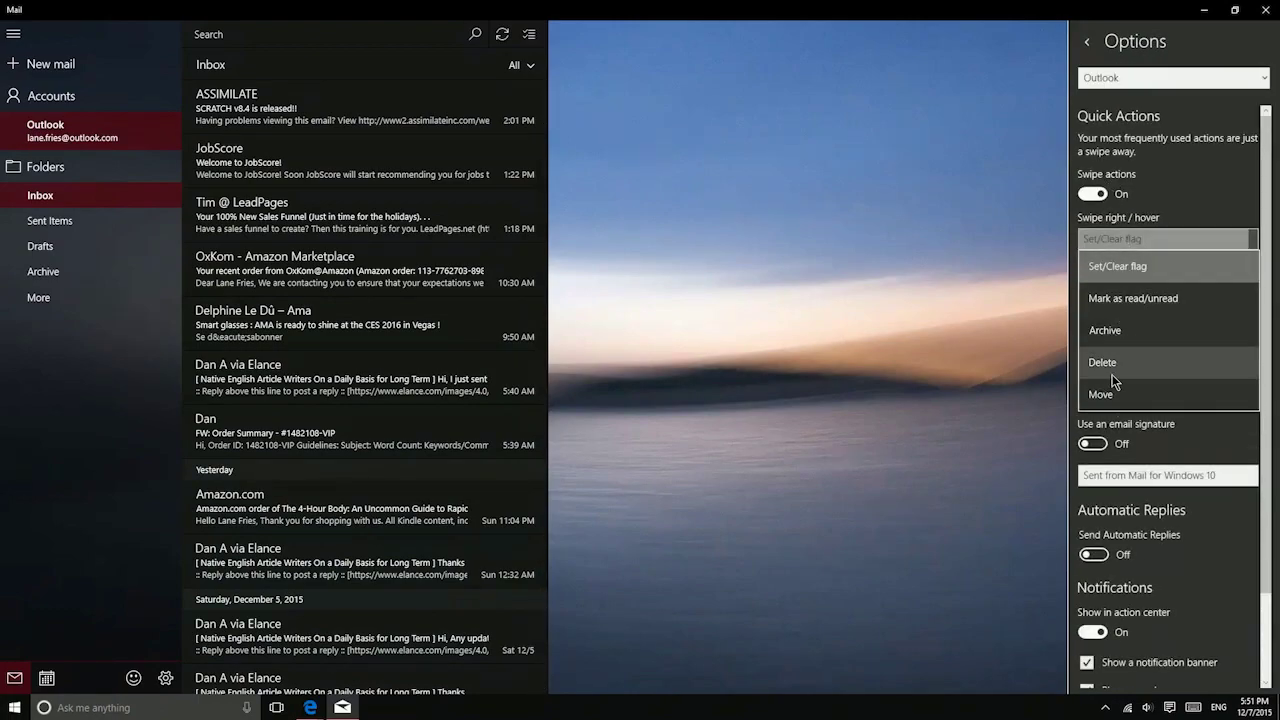
click(1124, 241)
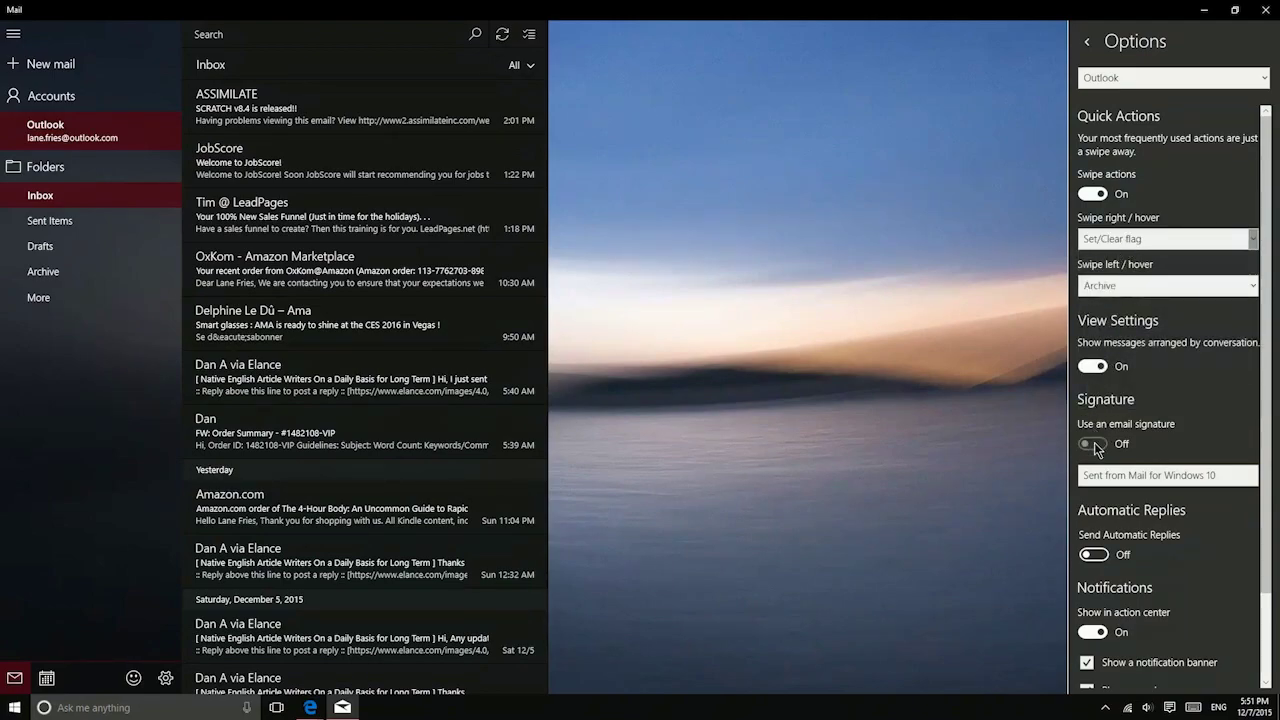
scroll(1155, 432, down, 2)
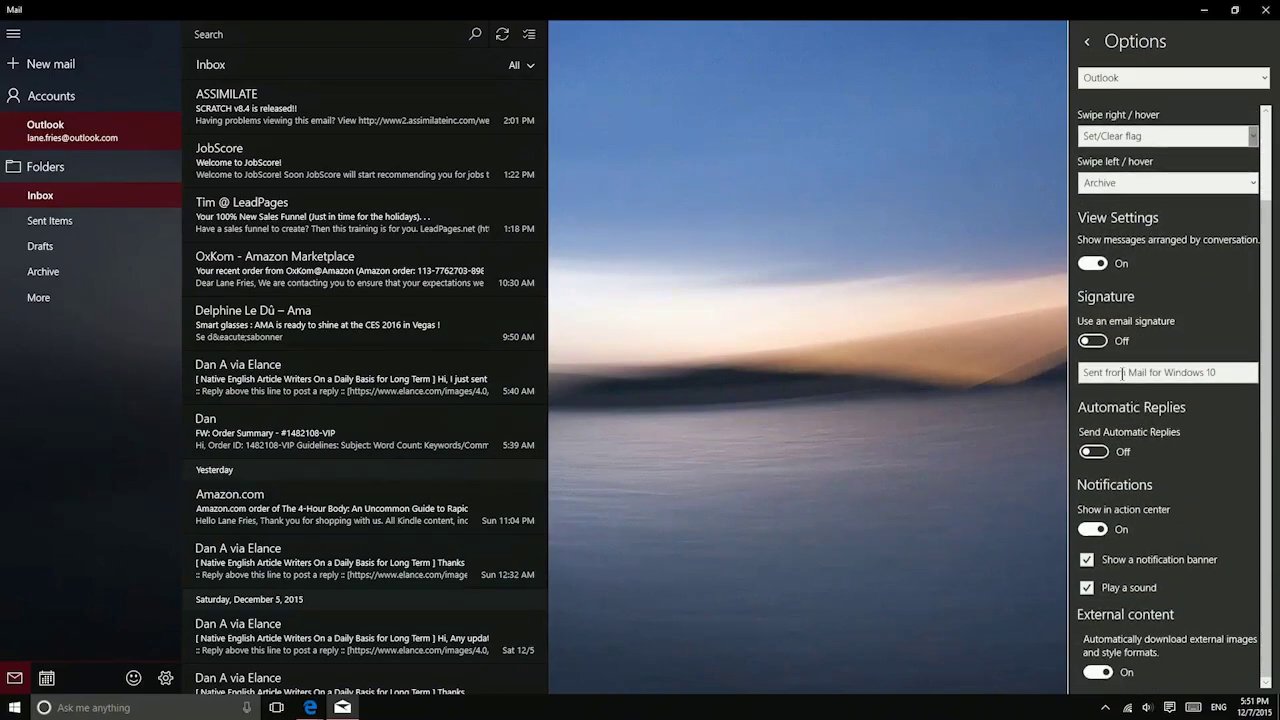
click(1103, 452)
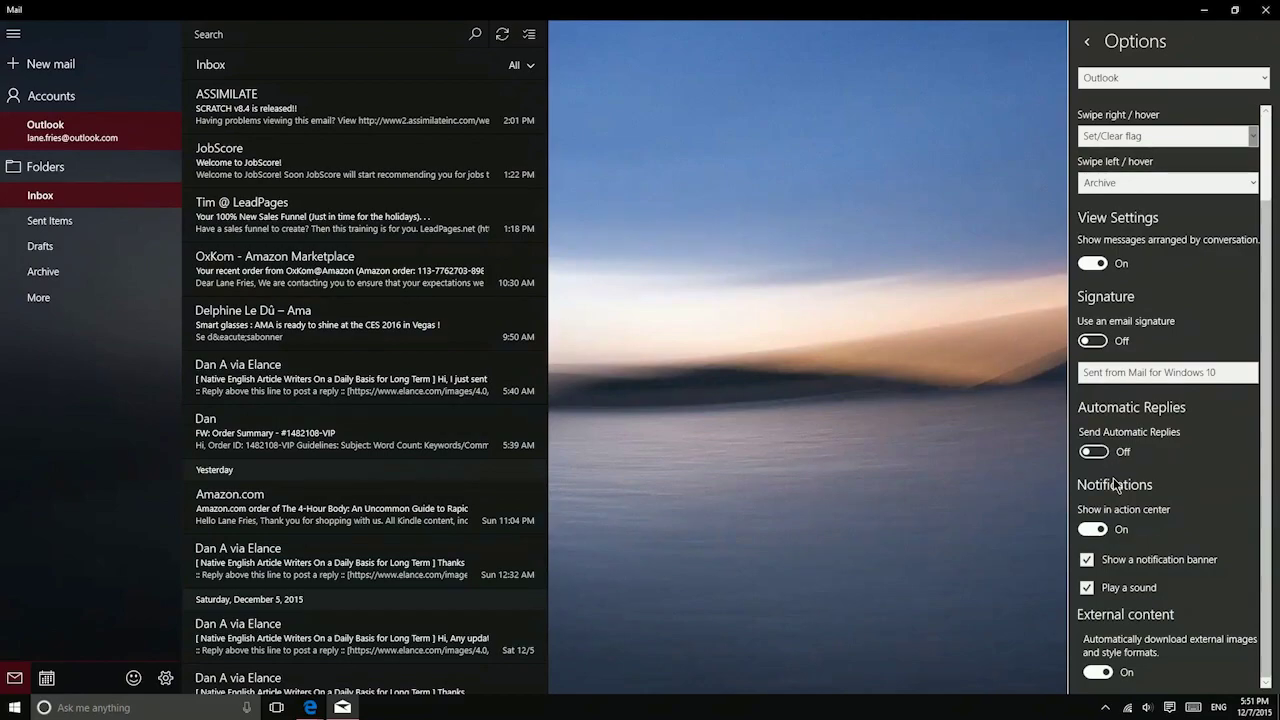
click(1097, 589)
click(1088, 42)
- Try grey, orchid, pink and teal accents and light theme, then settle on Windows accent with dark theme
click(1102, 102)
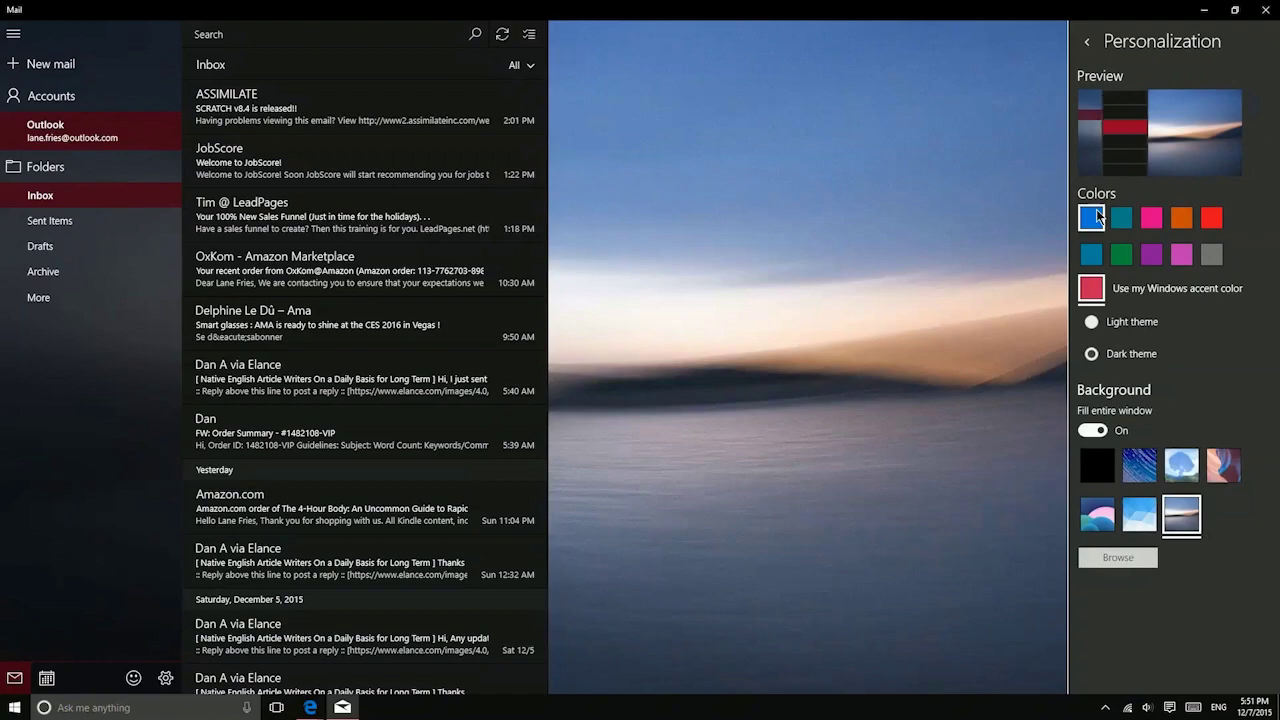
click(1210, 256)
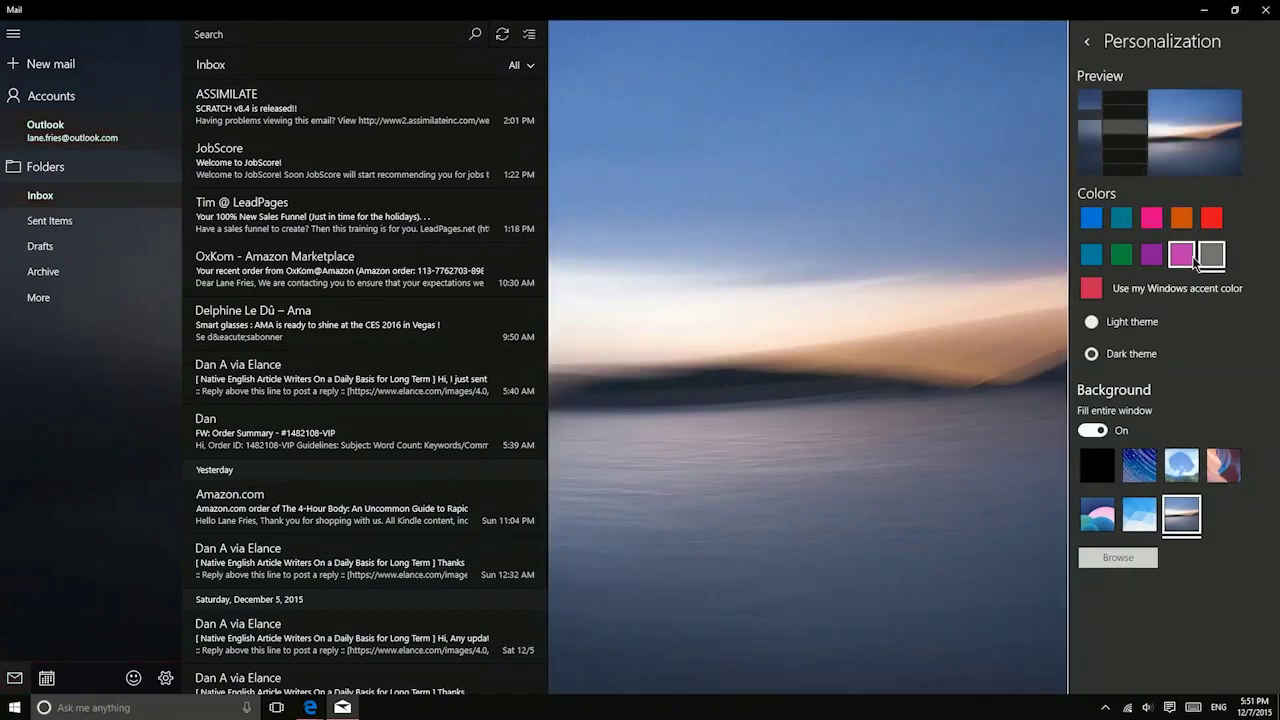
click(1183, 256)
click(1152, 218)
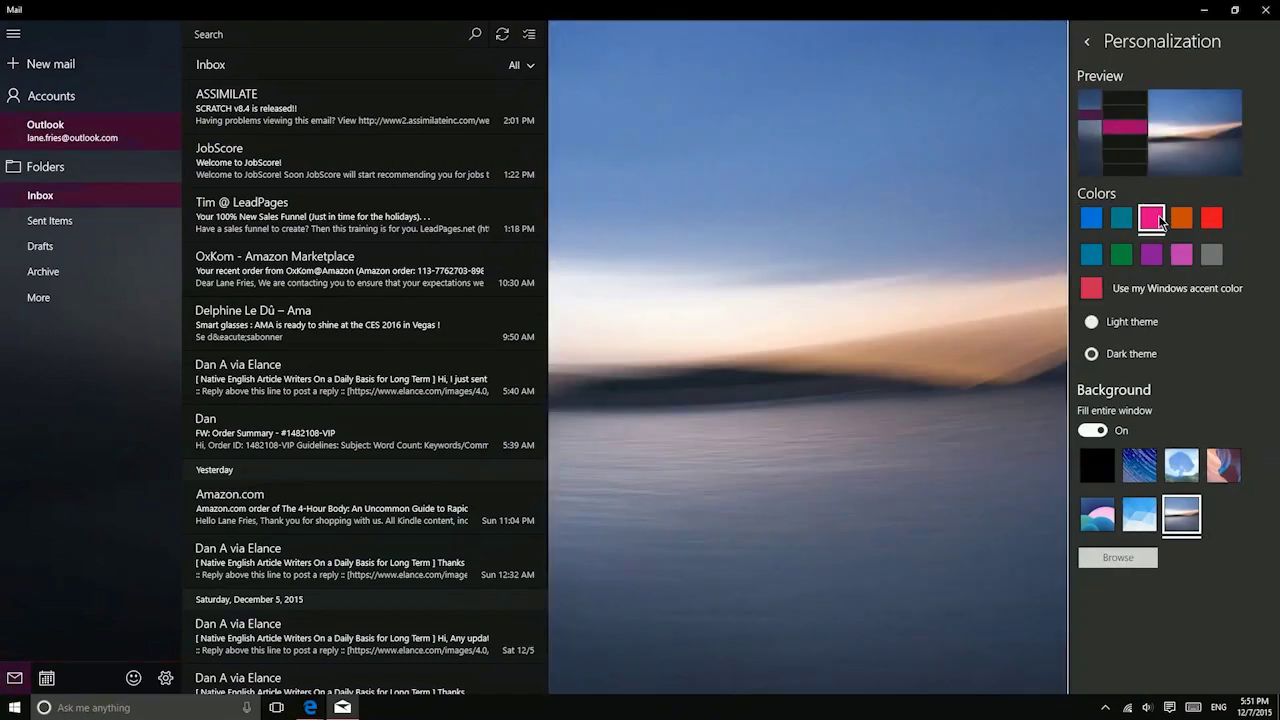
click(1130, 220)
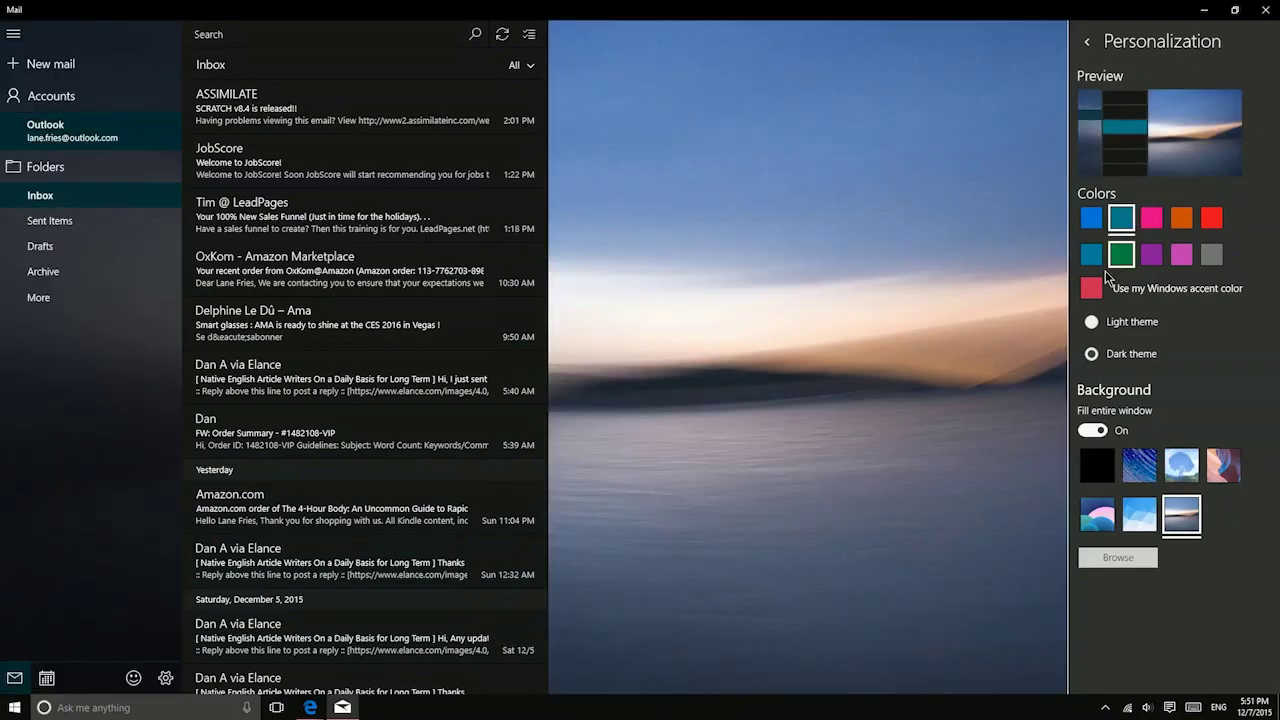
click(1092, 322)
click(1091, 353)
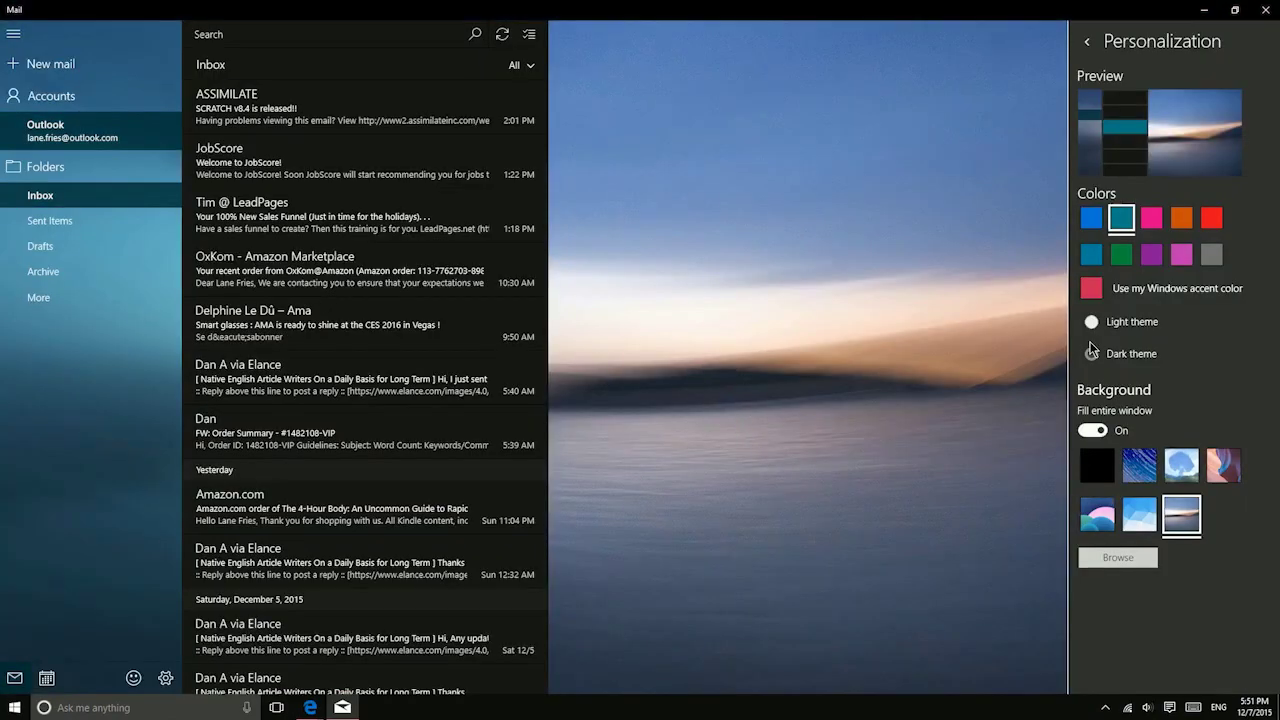
click(1093, 292)
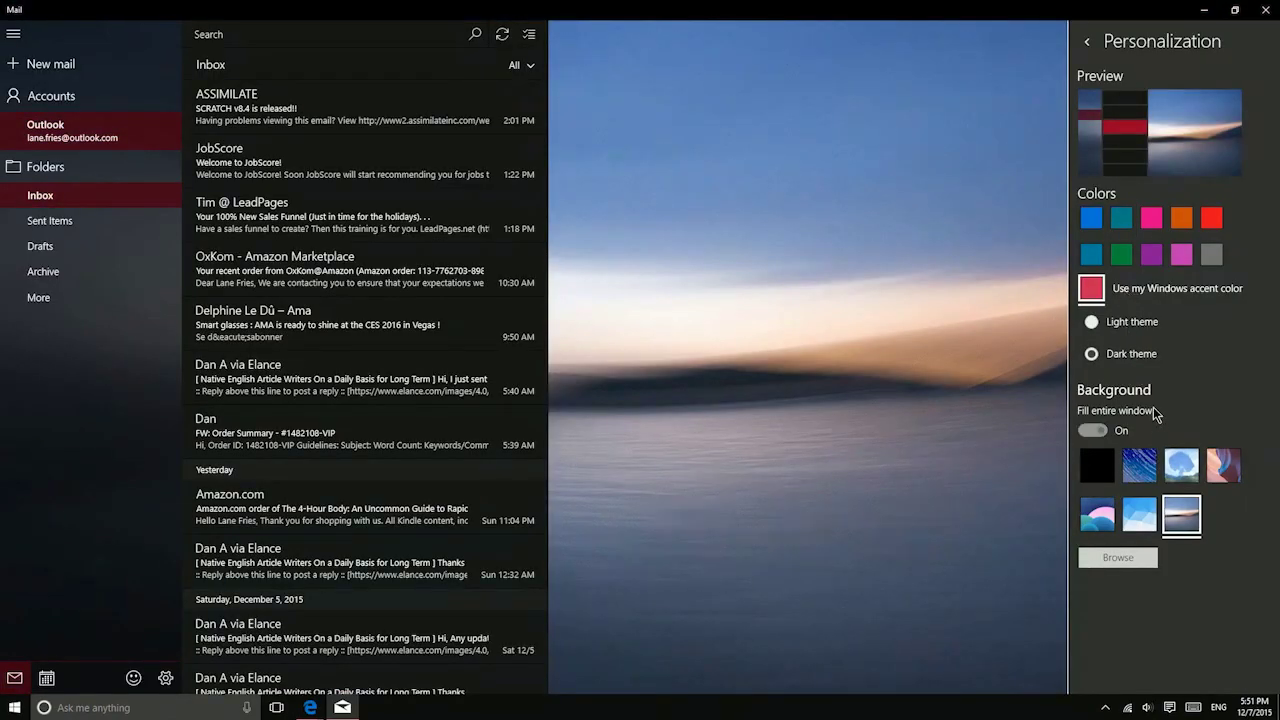
- Try the star-trails, moon and canyon backgrounds, restore the sunset-over-water picture, and close the pane
click(1142, 467)
click(1180, 467)
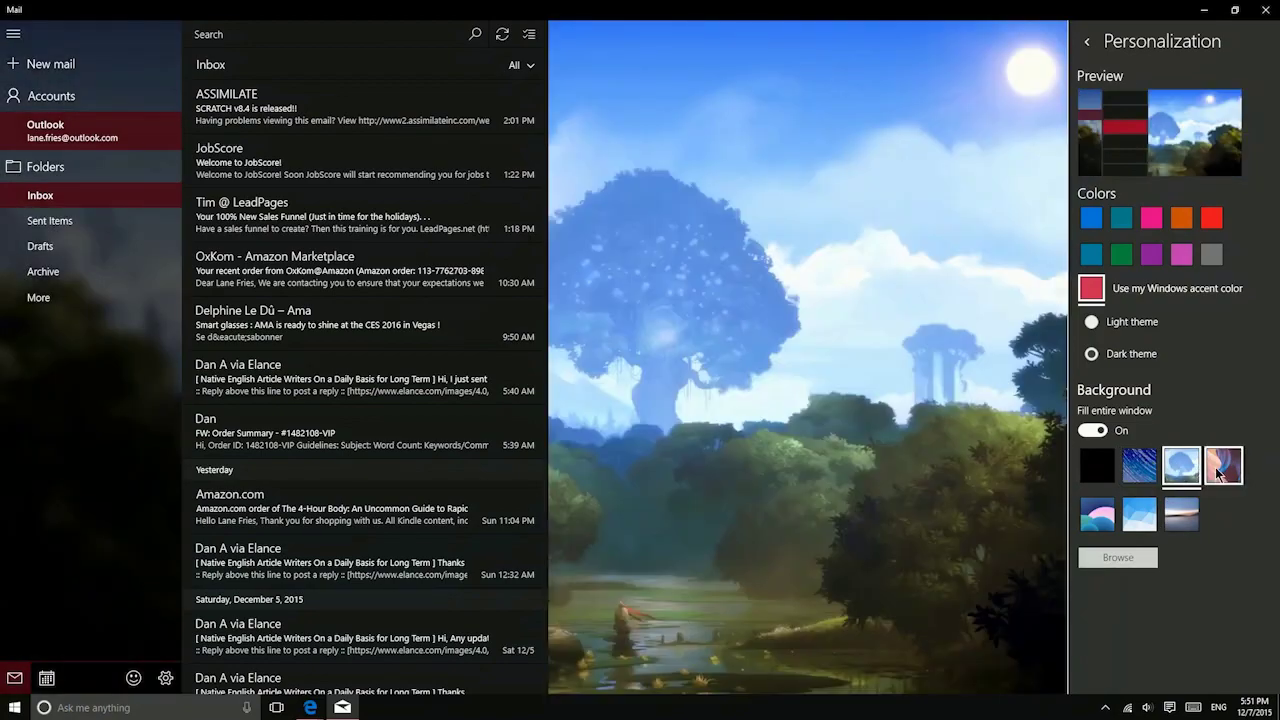
click(1216, 467)
click(1178, 518)
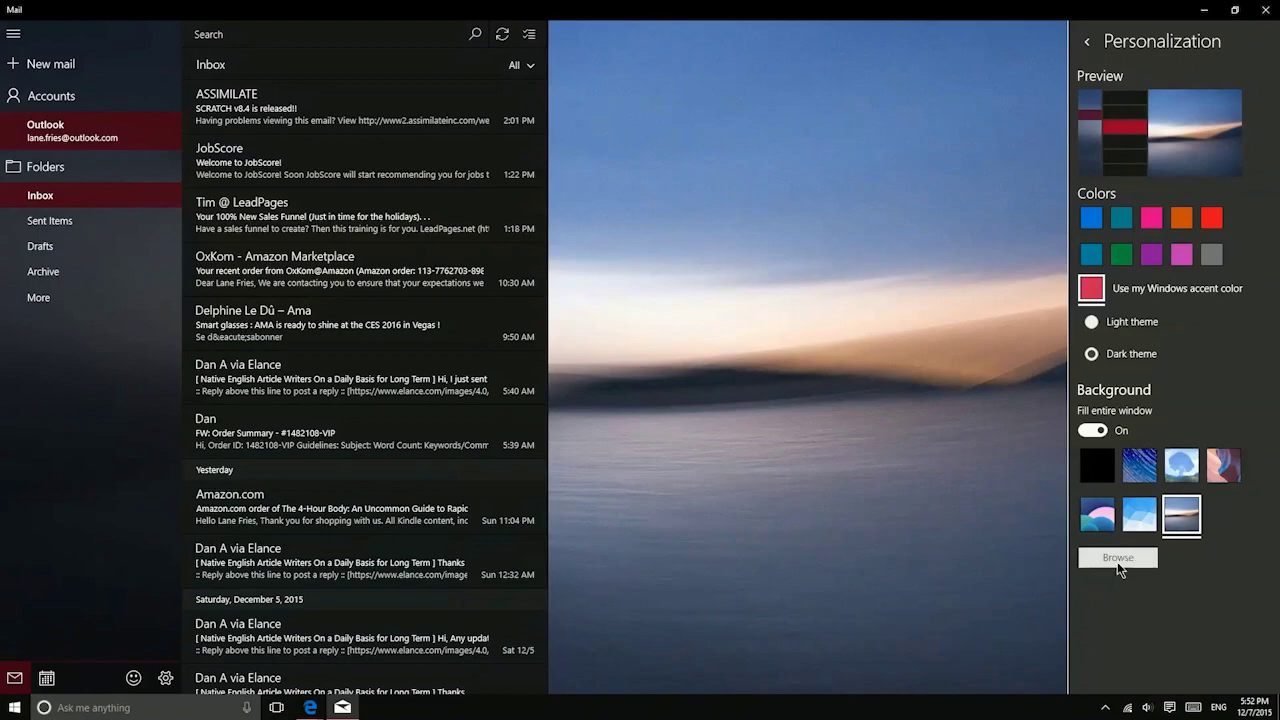
click(948, 253)
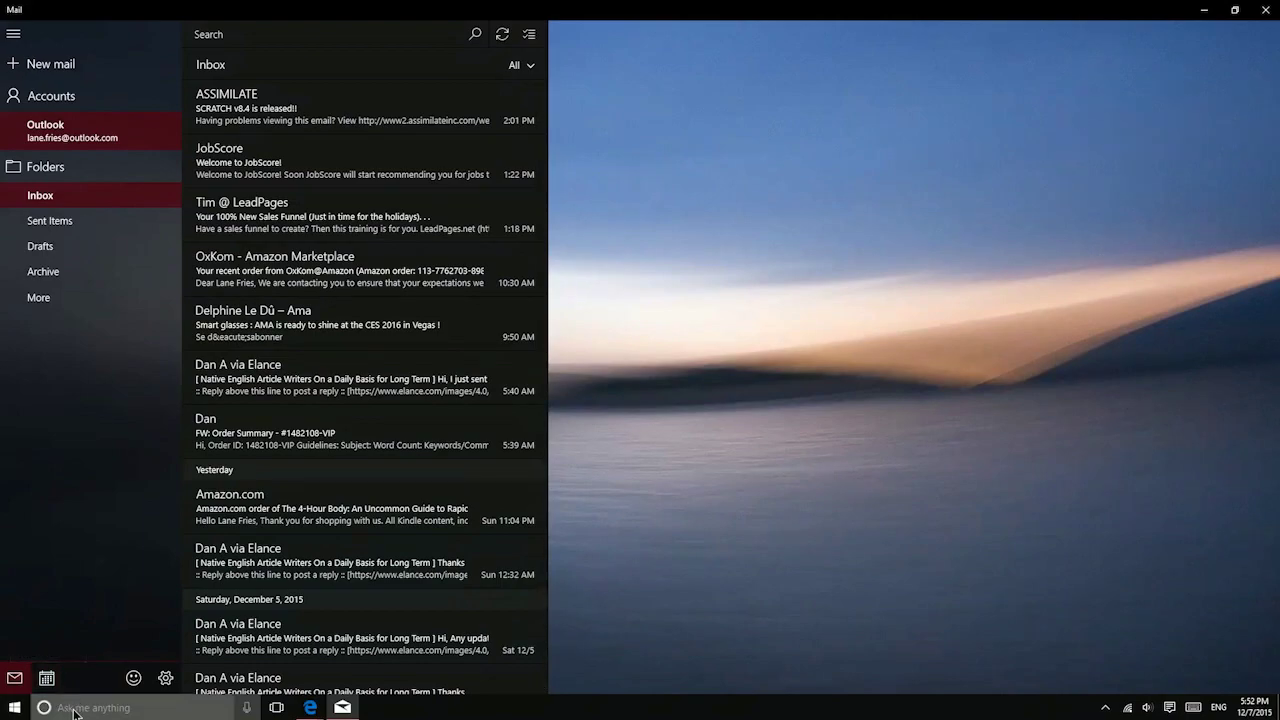
- Switch from Mail to Calendar, showing the December 2015 month view
click(48, 681)
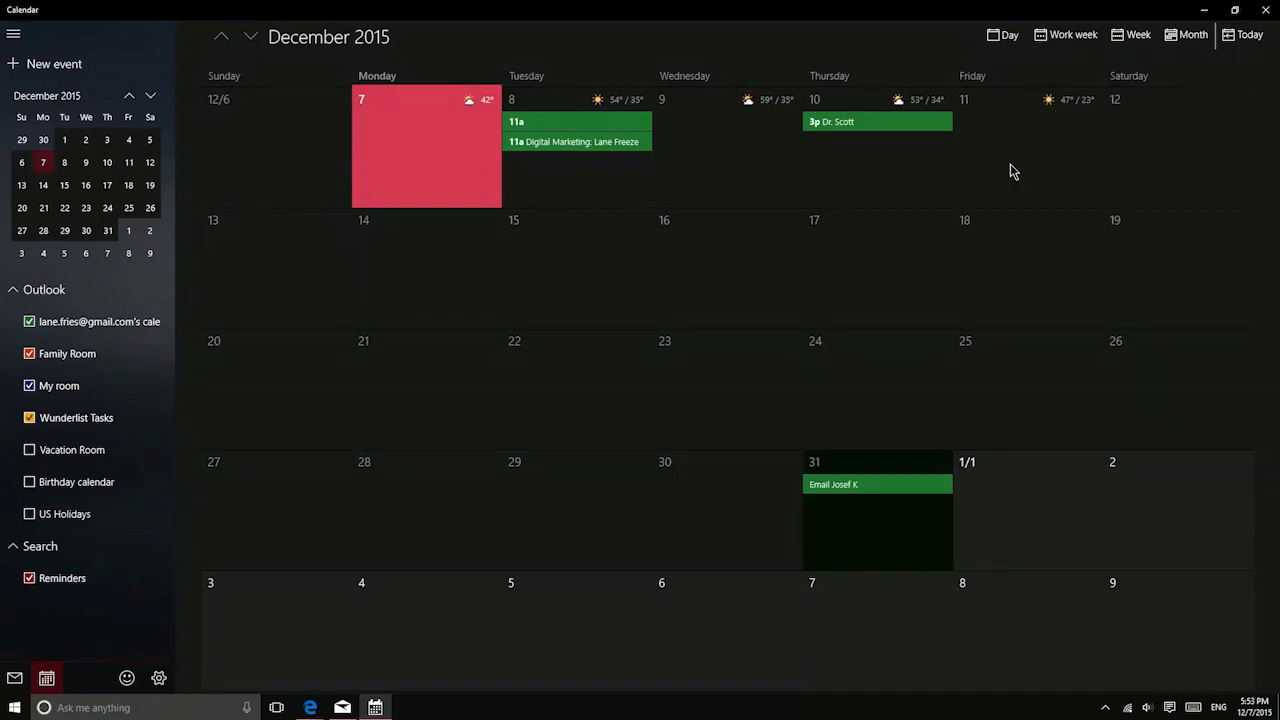
- Draft an event on Friday, December 11 and discard it, then open Calendar's Personalization settings
click(985, 127)
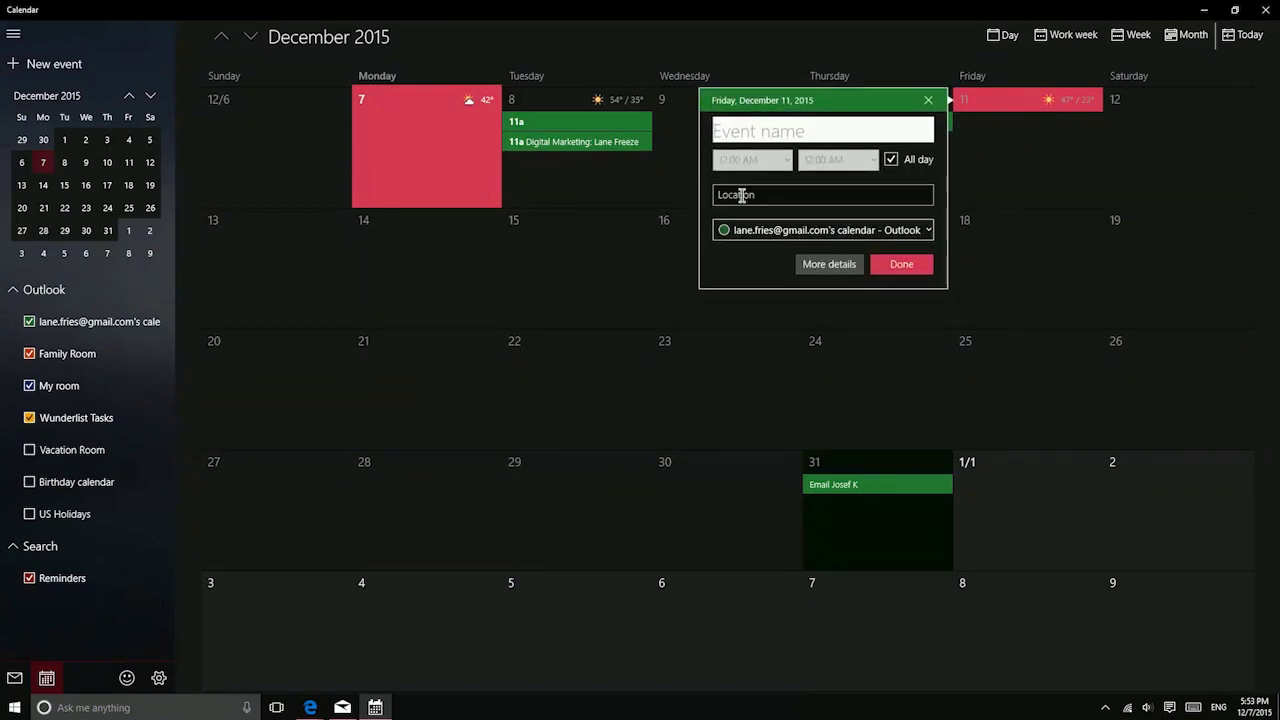
click(743, 231)
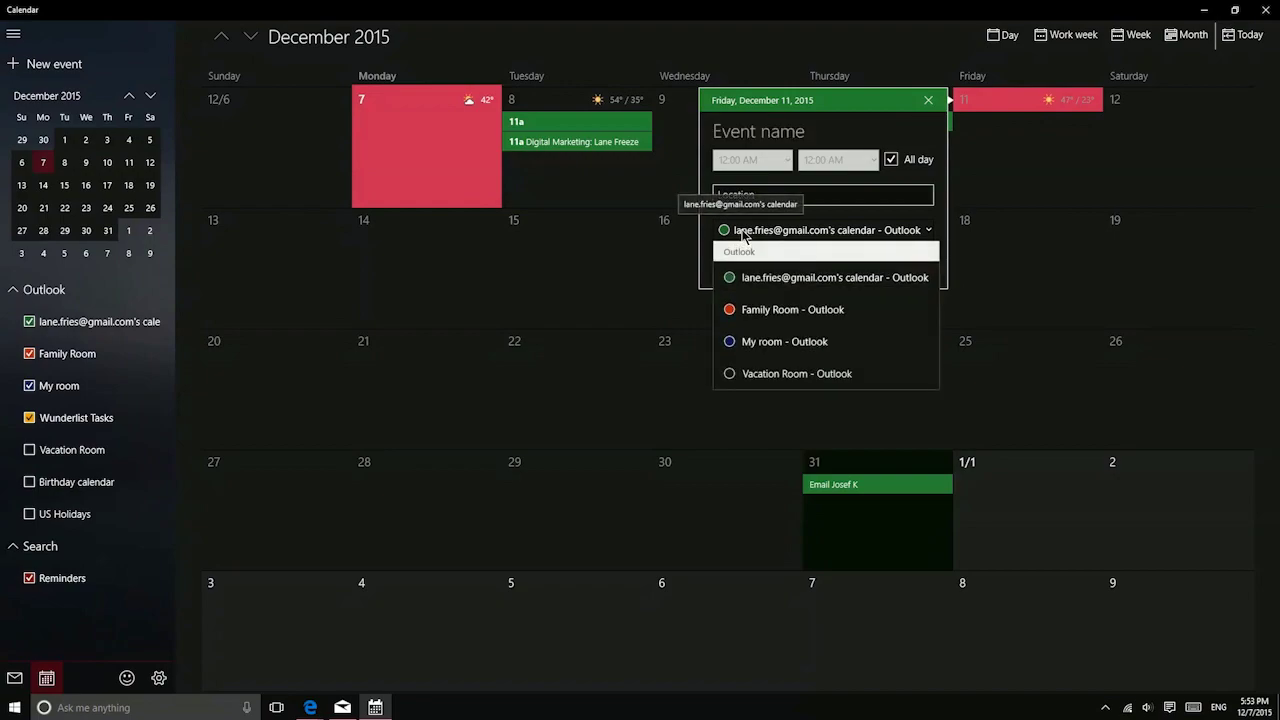
click(743, 233)
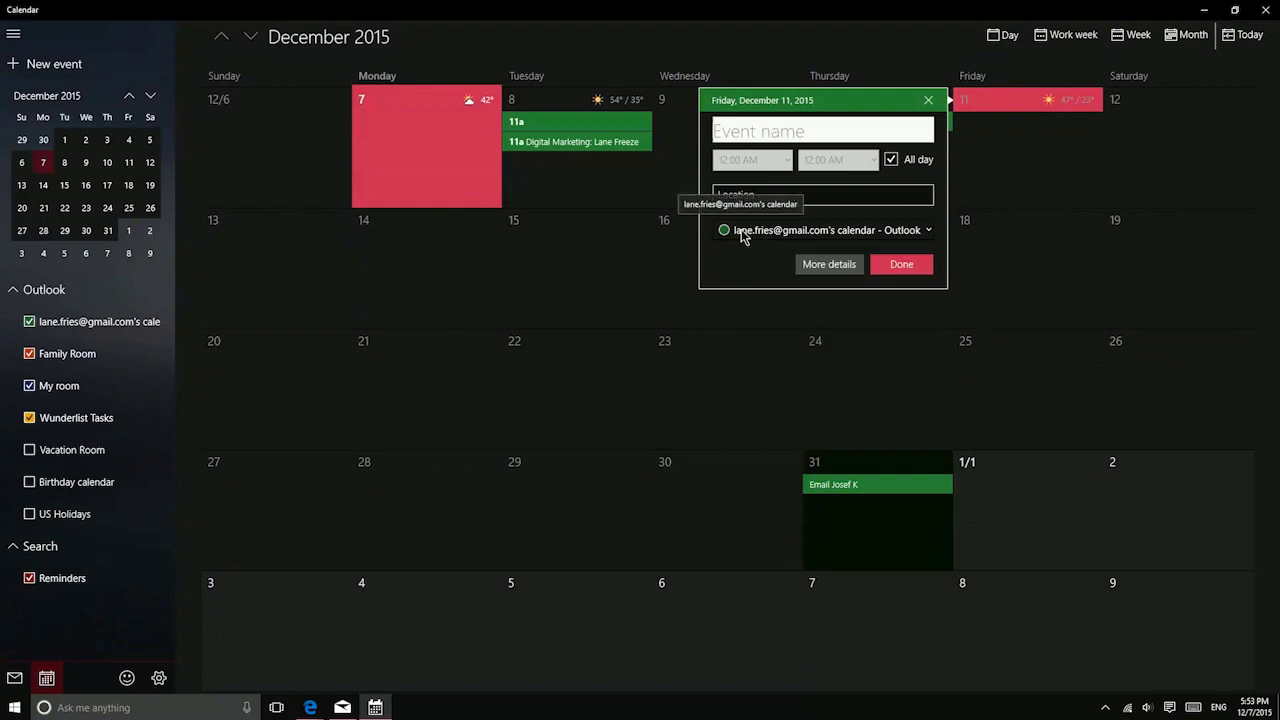
click(827, 264)
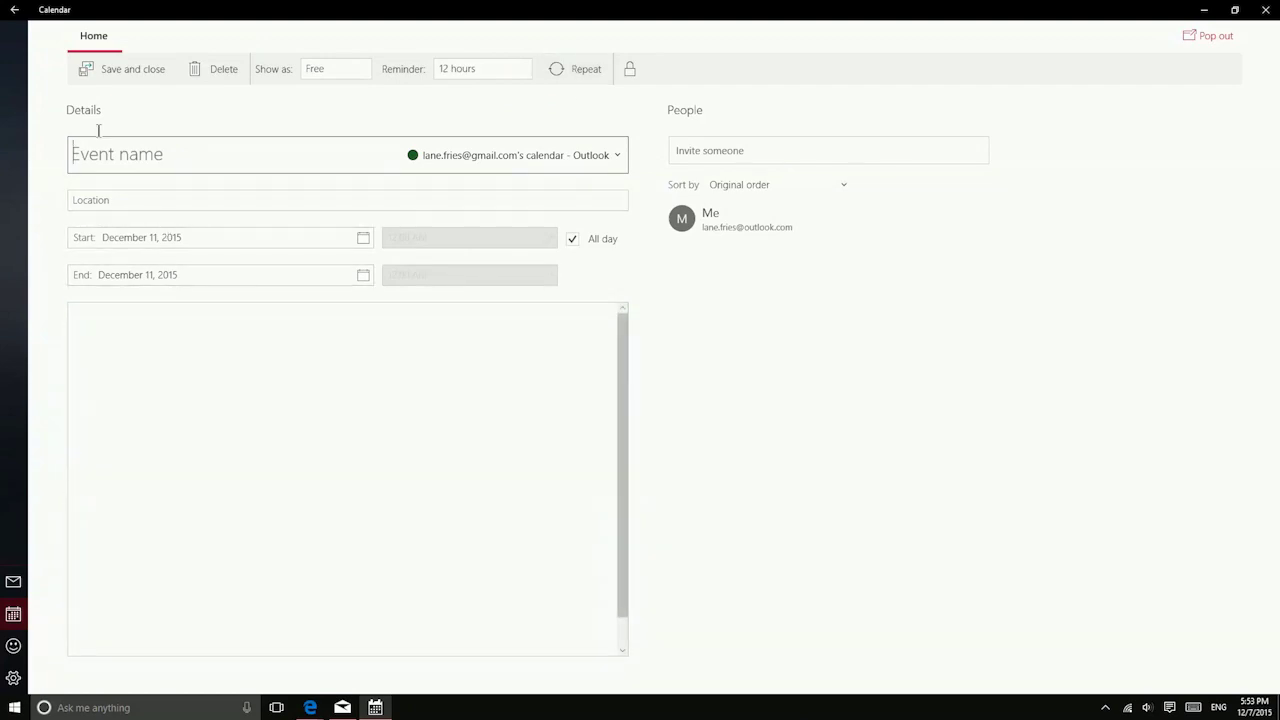
click(17, 8)
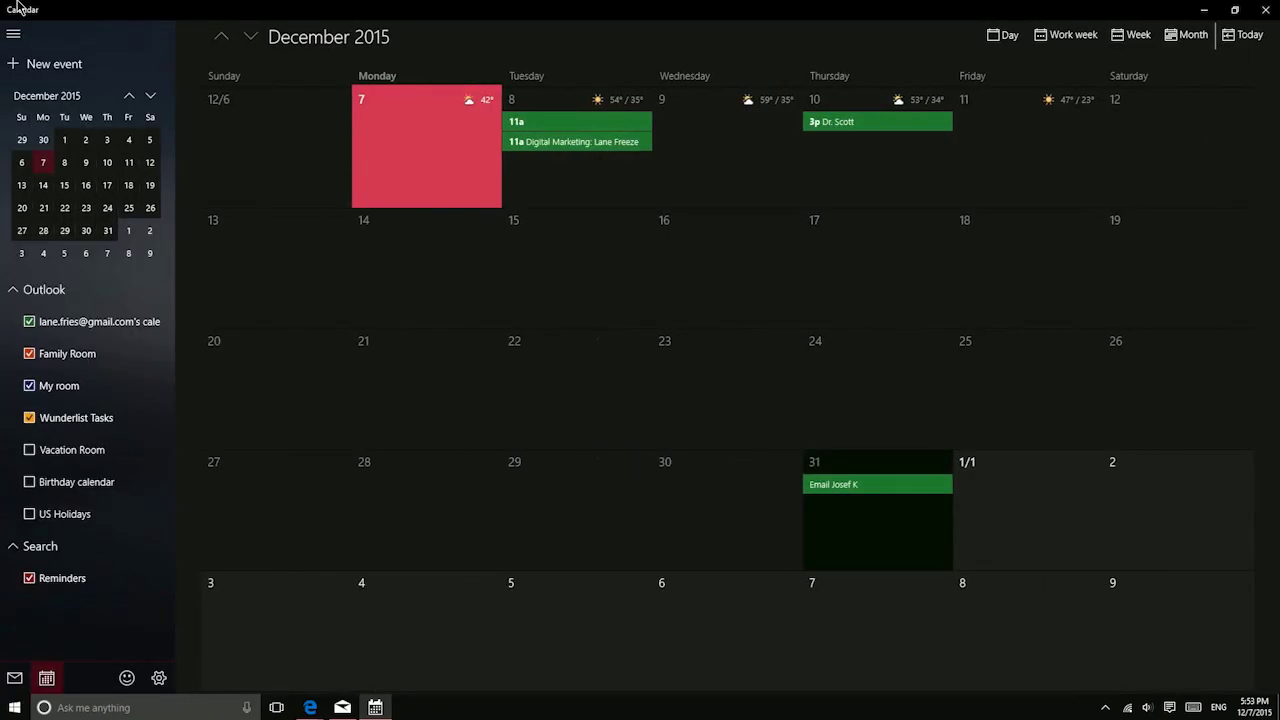
click(161, 677)
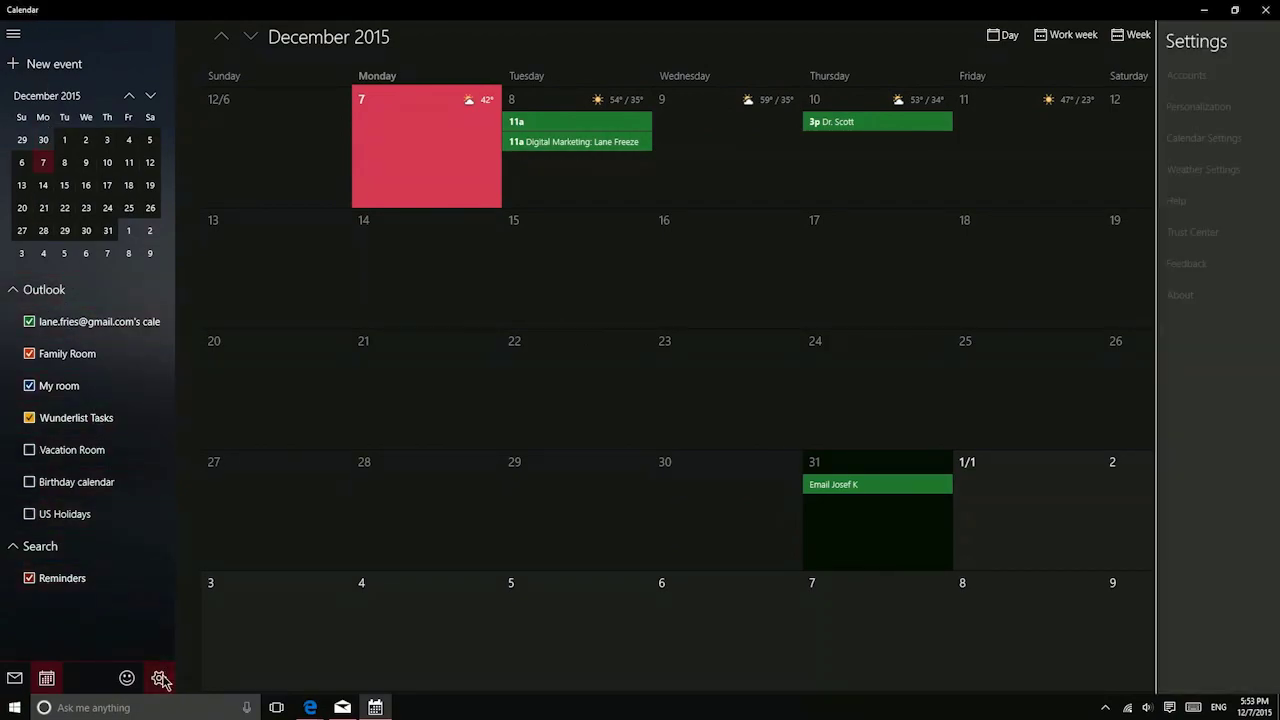
click(1105, 112)
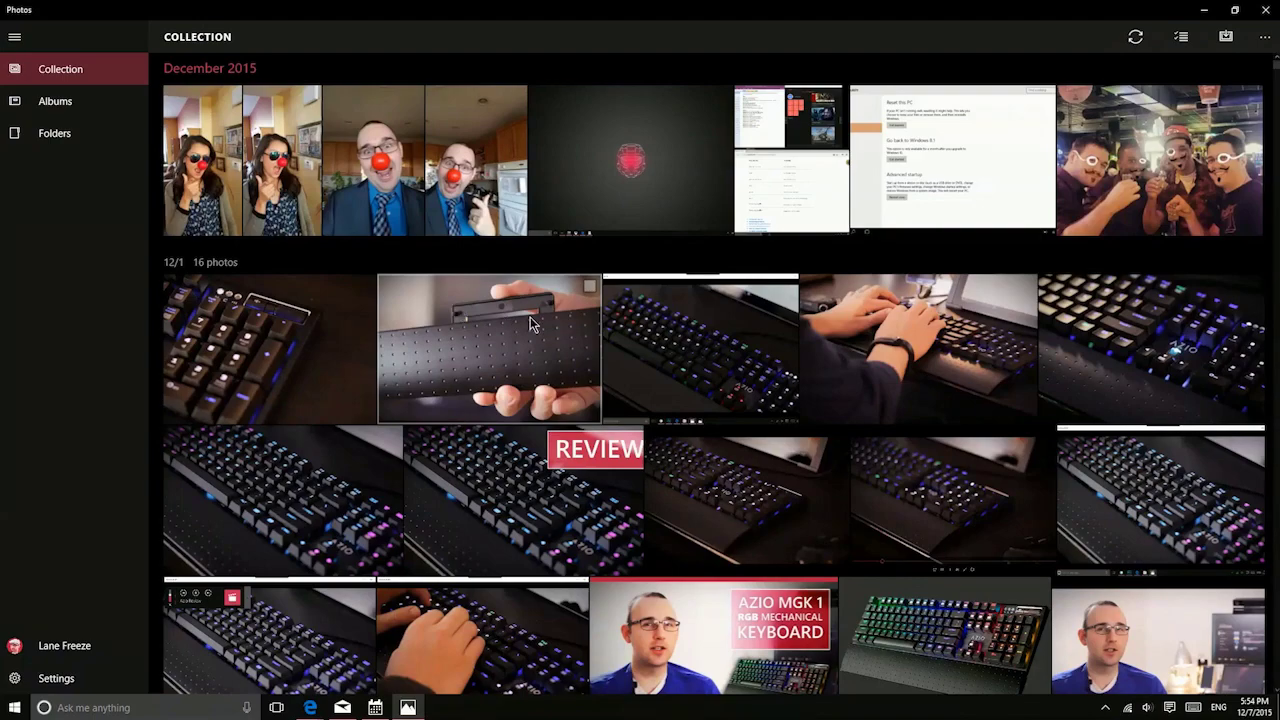
- Open the typing-hands photo Screenshot (63).png from the December 2015 collection
click(899, 327)
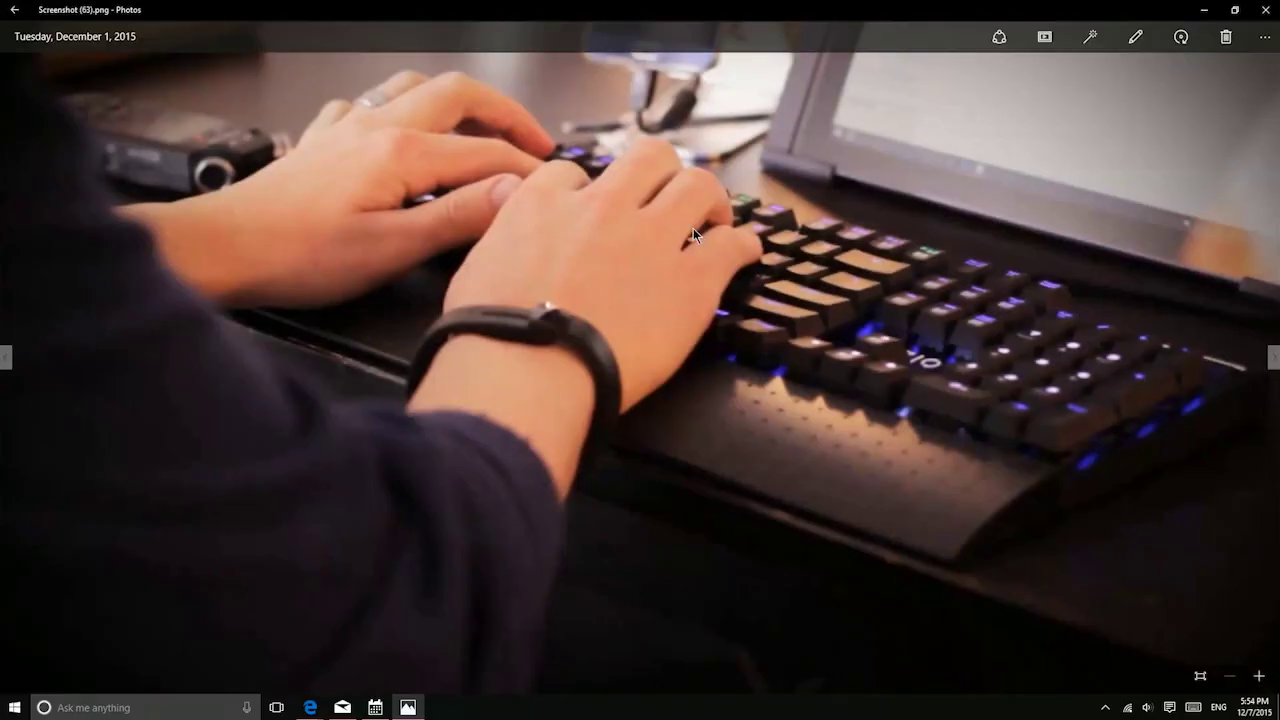
- Edit the photo and lower its brightness to about -16
click(1137, 40)
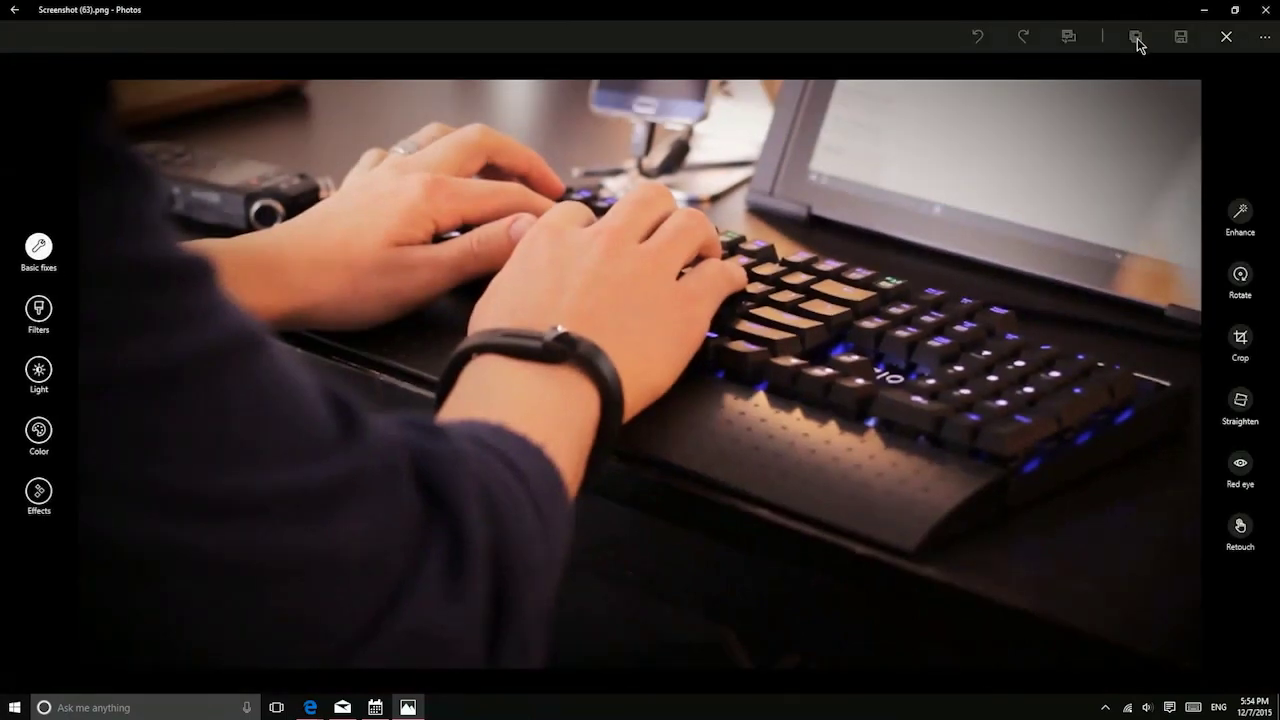
click(42, 372)
drag(1240, 277, 1208, 265)
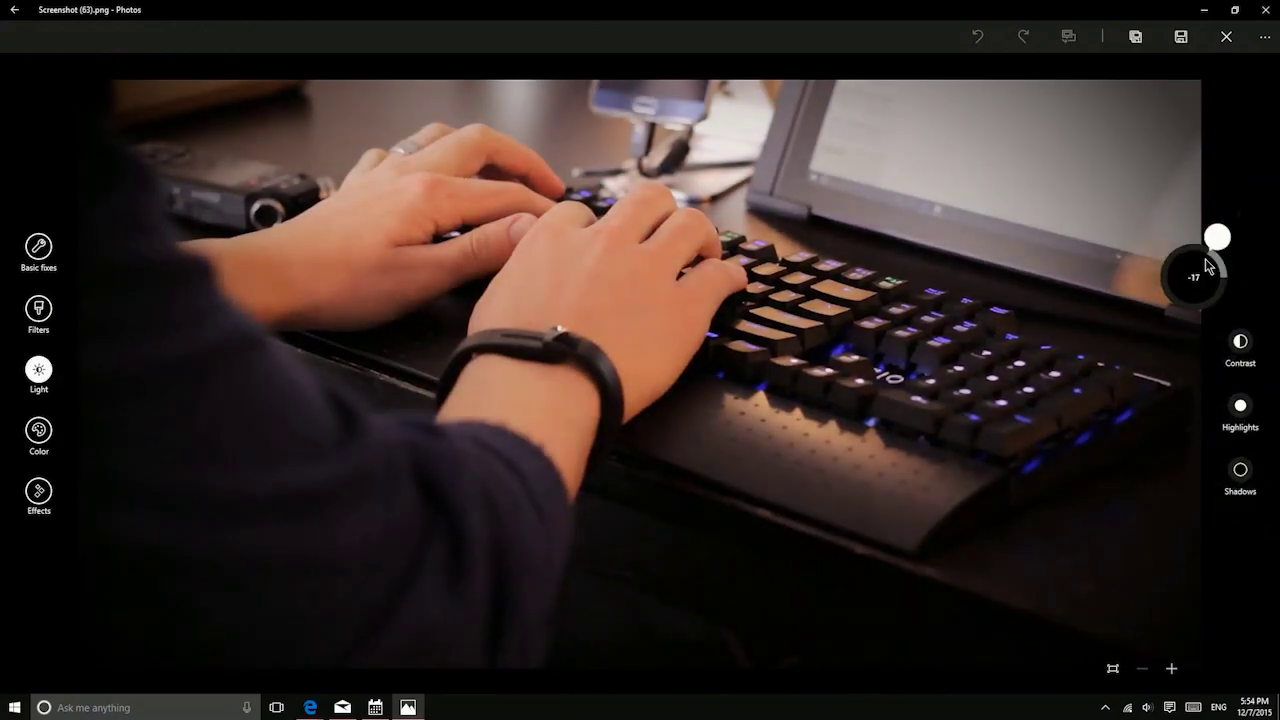
- Try a colour boost on a keyboard key, preview Filters, and return to Basic fixes
click(39, 432)
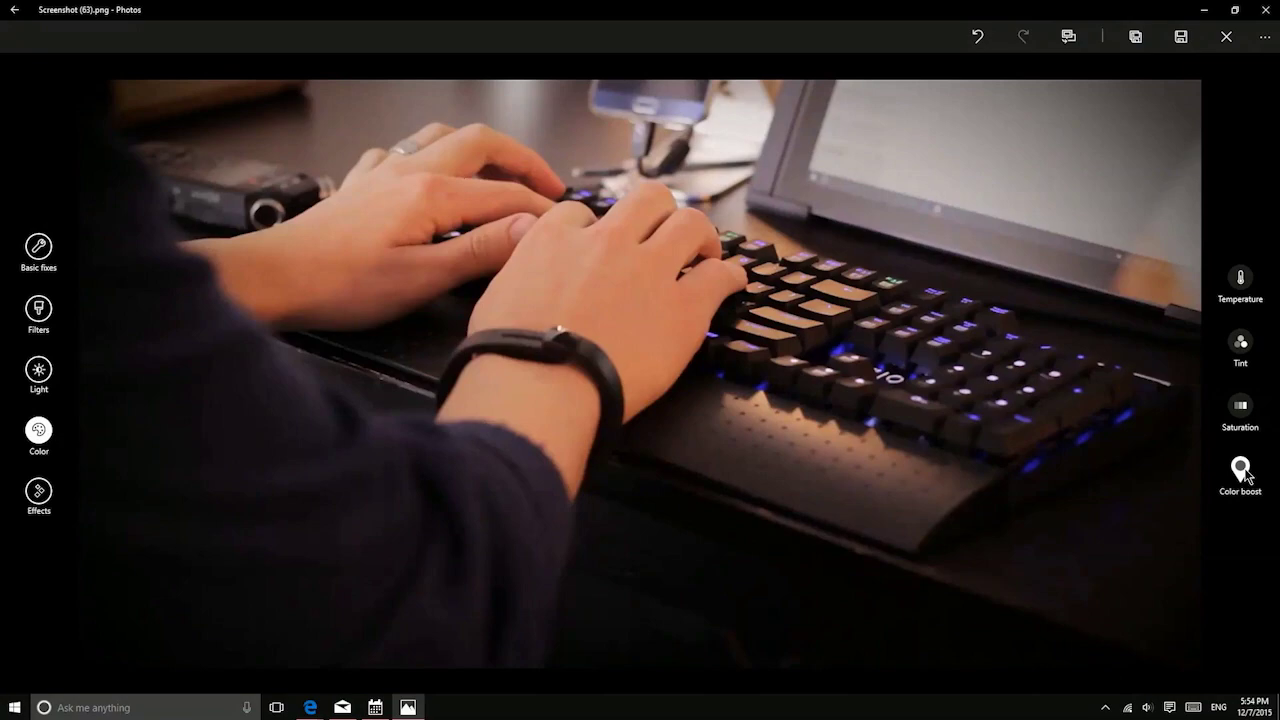
drag(1238, 474, 643, 272)
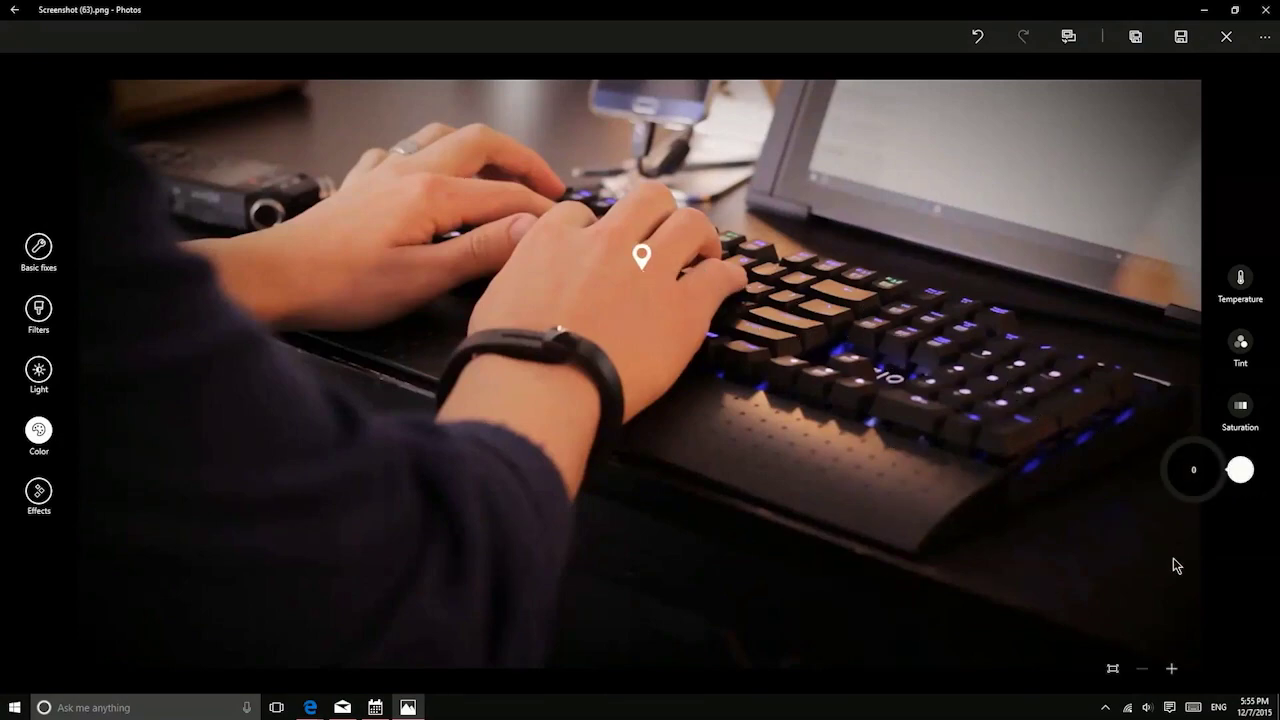
drag(1240, 469, 1231, 412)
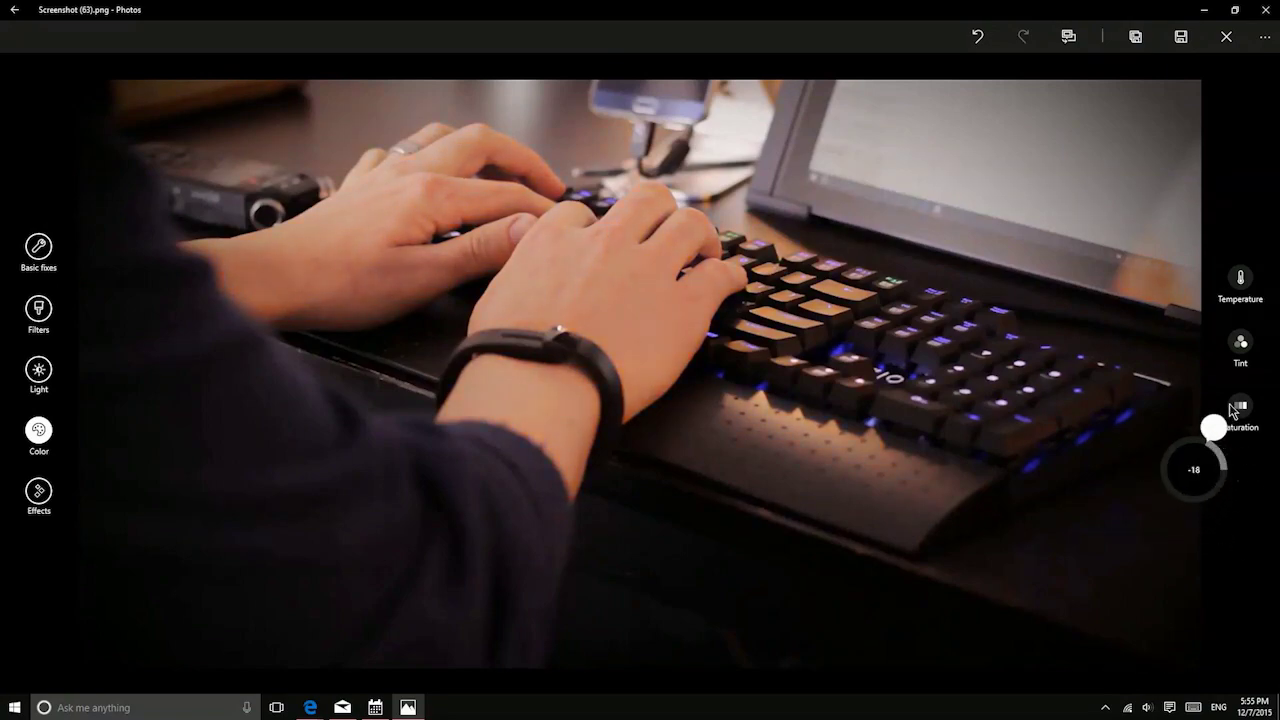
click(807, 378)
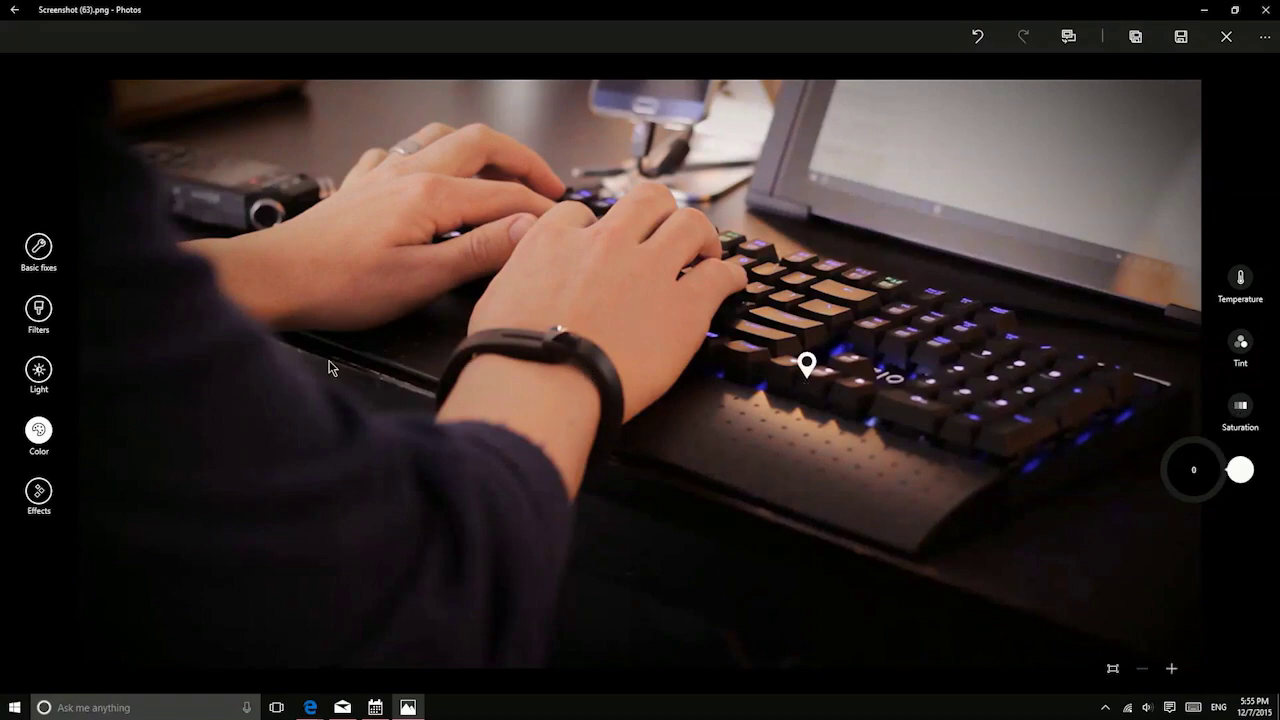
click(52, 319)
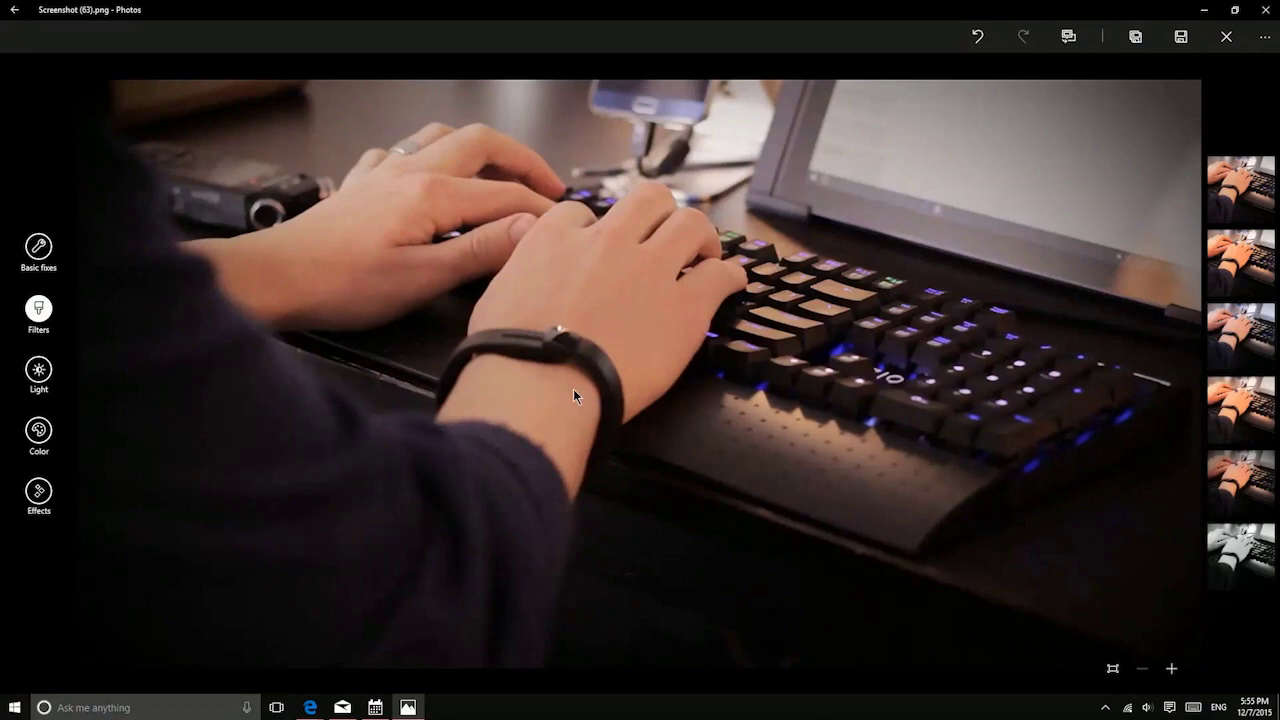
click(46, 260)
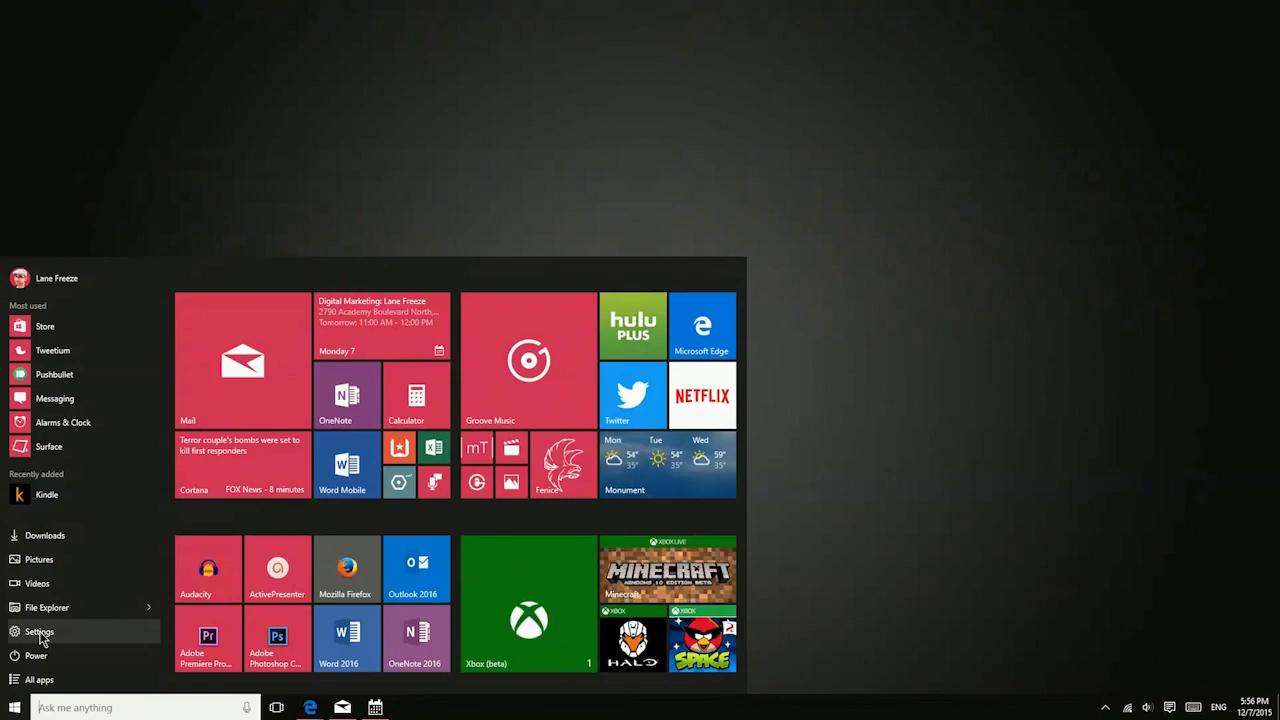
- In Settings > Personalization, review the Background type list and keep Picture
click(40, 632)
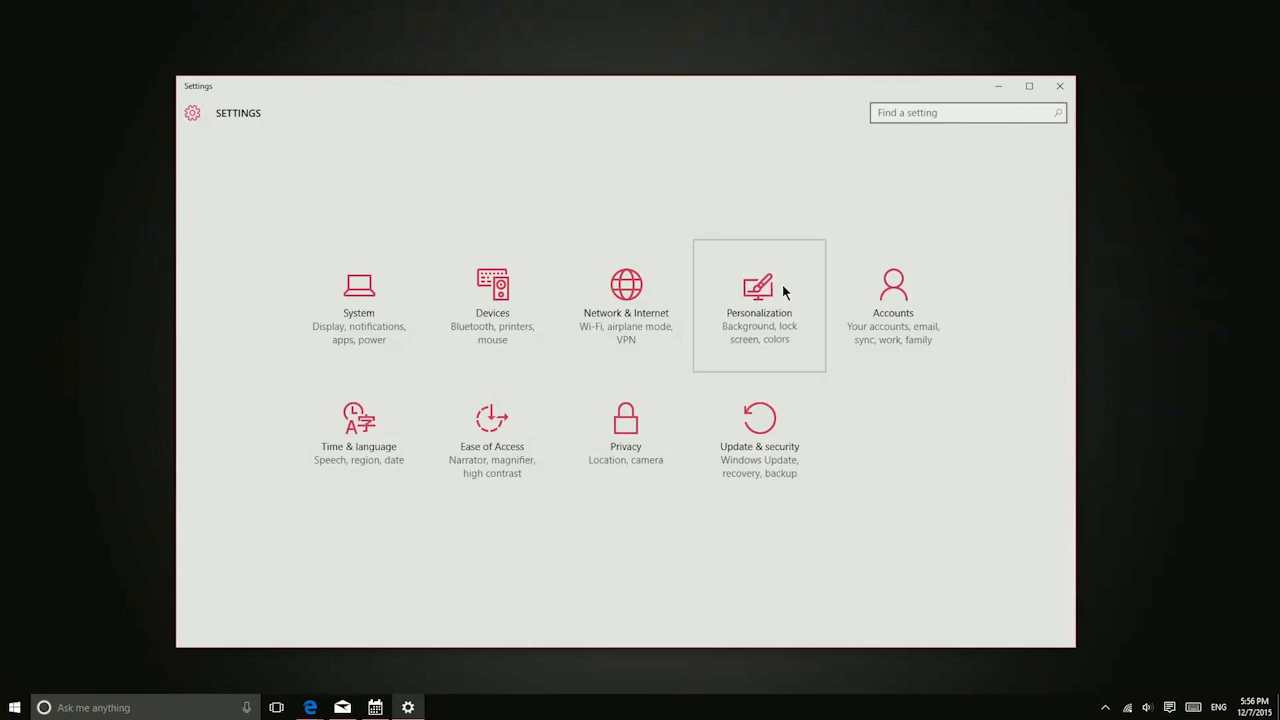
click(784, 290)
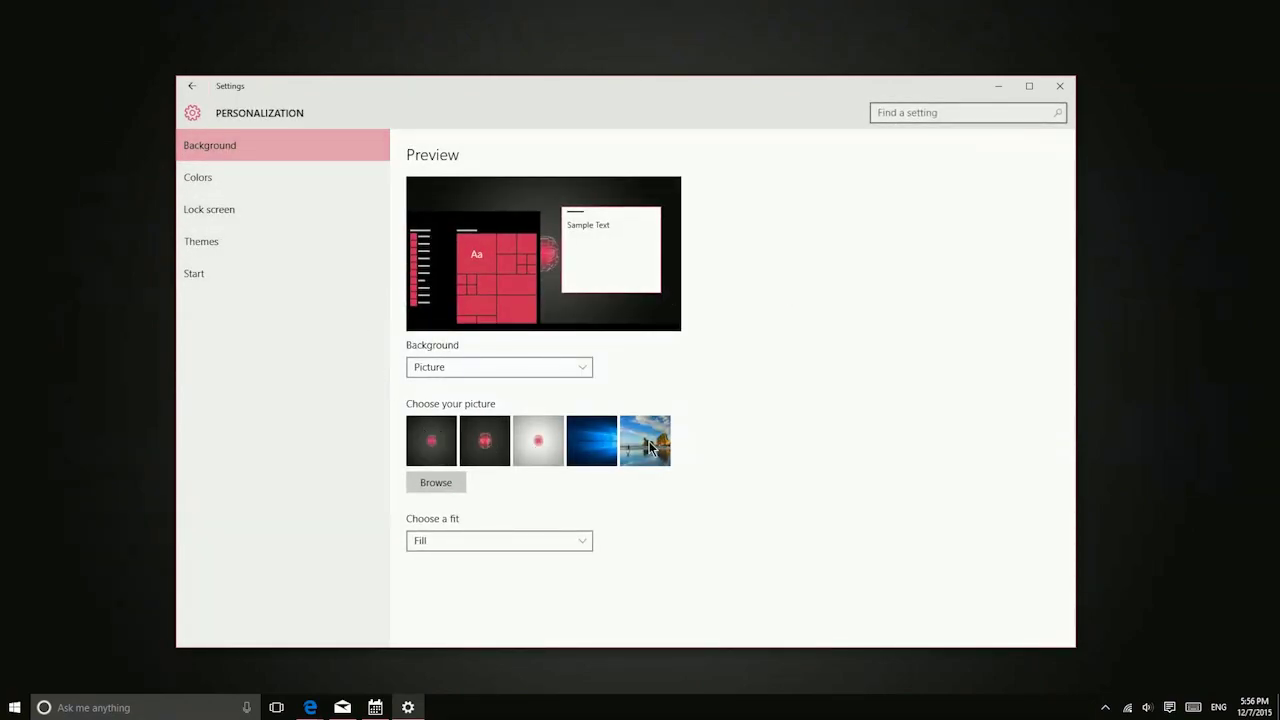
click(438, 367)
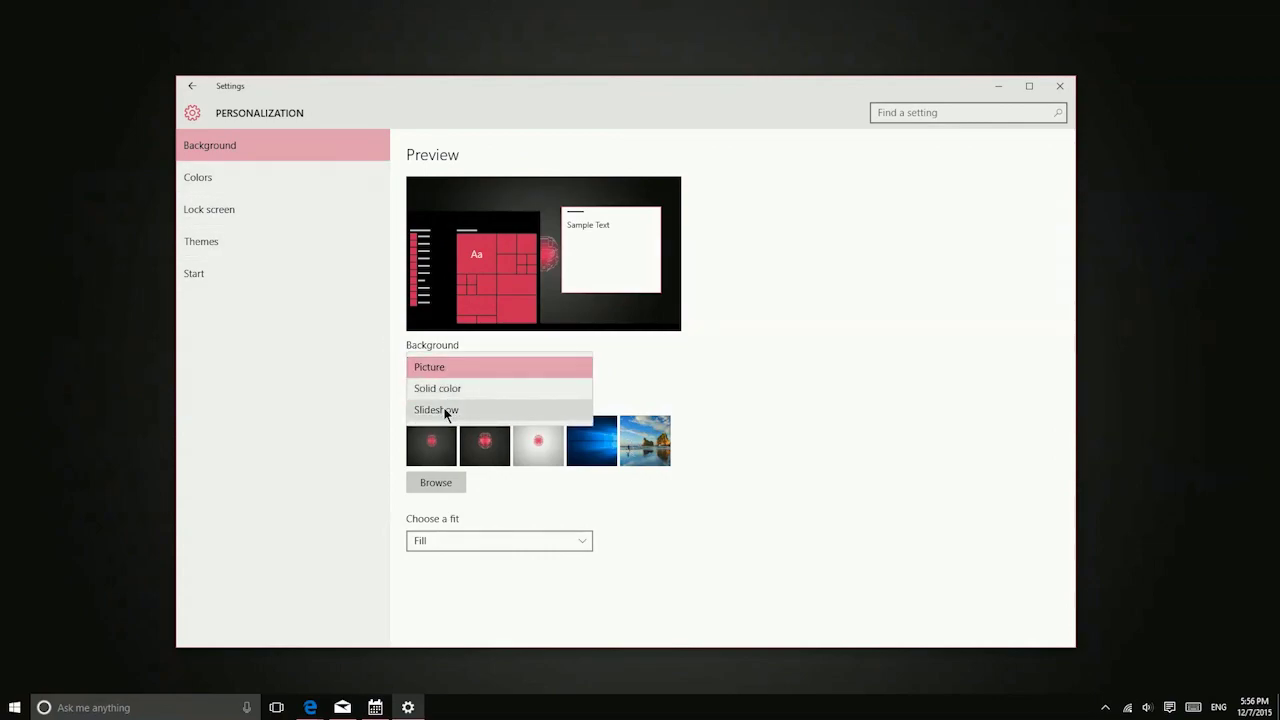
click(268, 186)
- On the Colors page, choose the blue accent and preview it on Start and action center
click(267, 182)
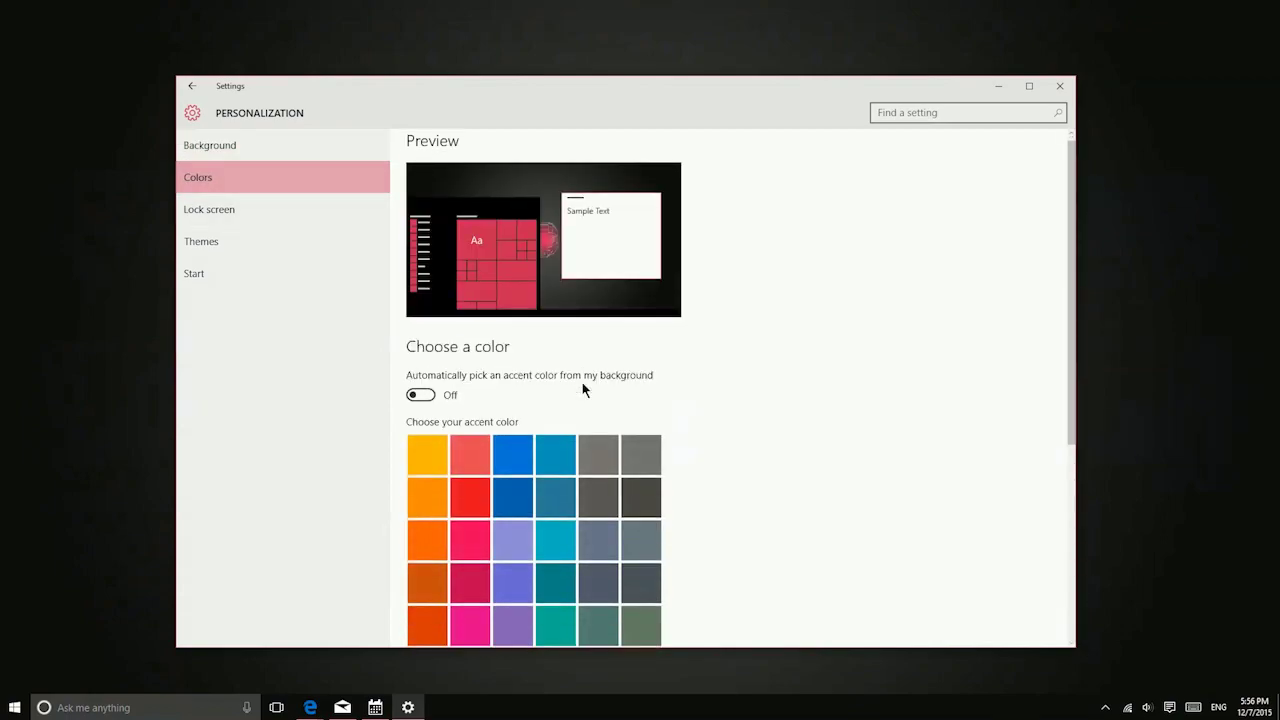
scroll(581, 370, down, 3)
scroll(622, 375, down, 1)
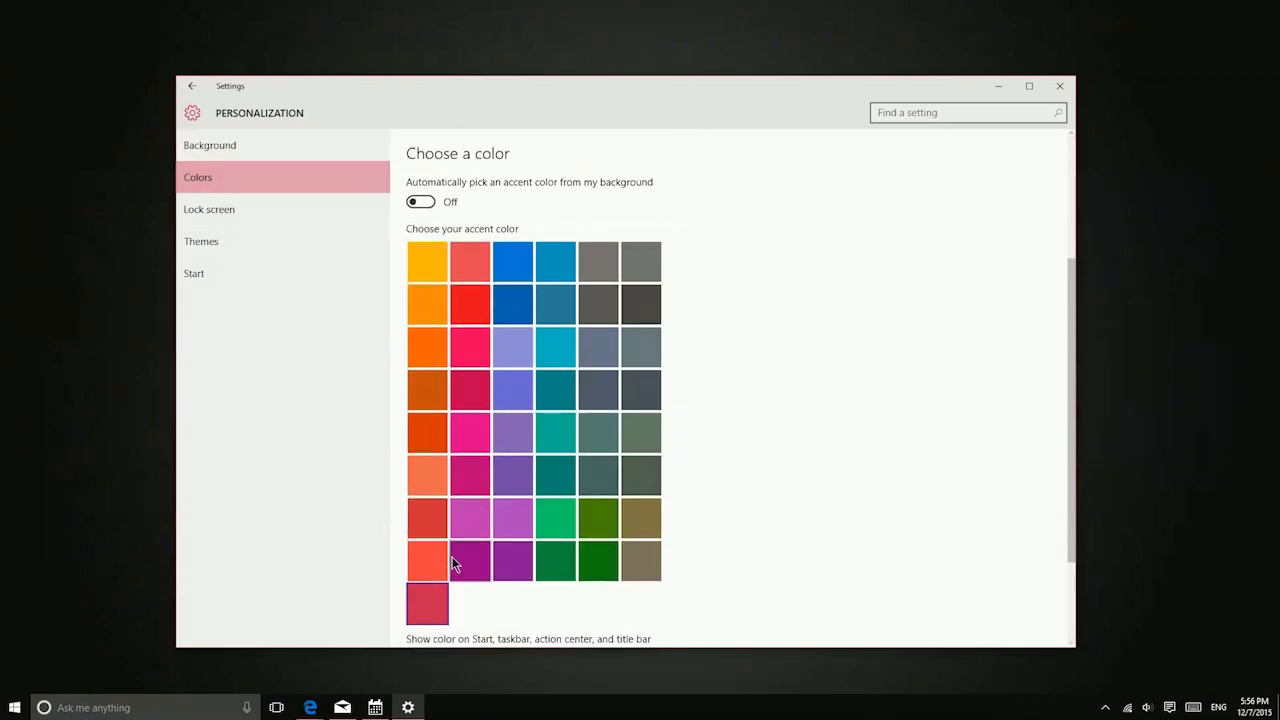
scroll(485, 425, up, 1)
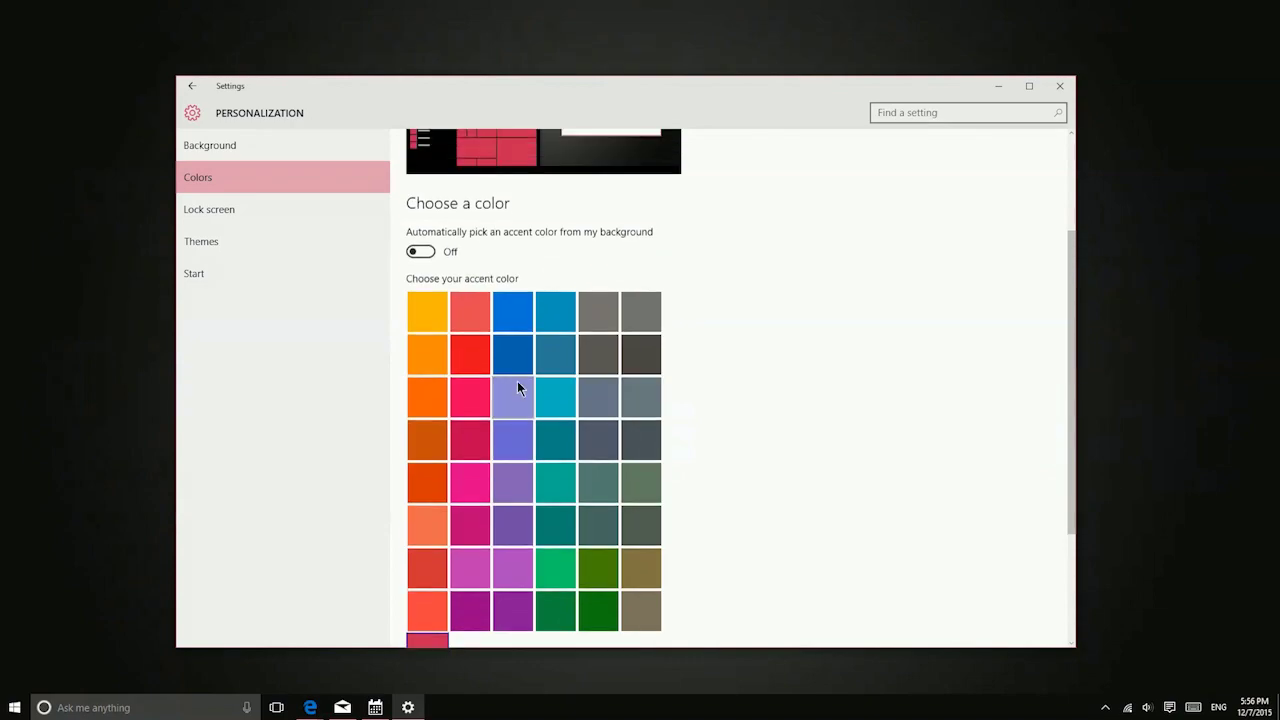
click(517, 323)
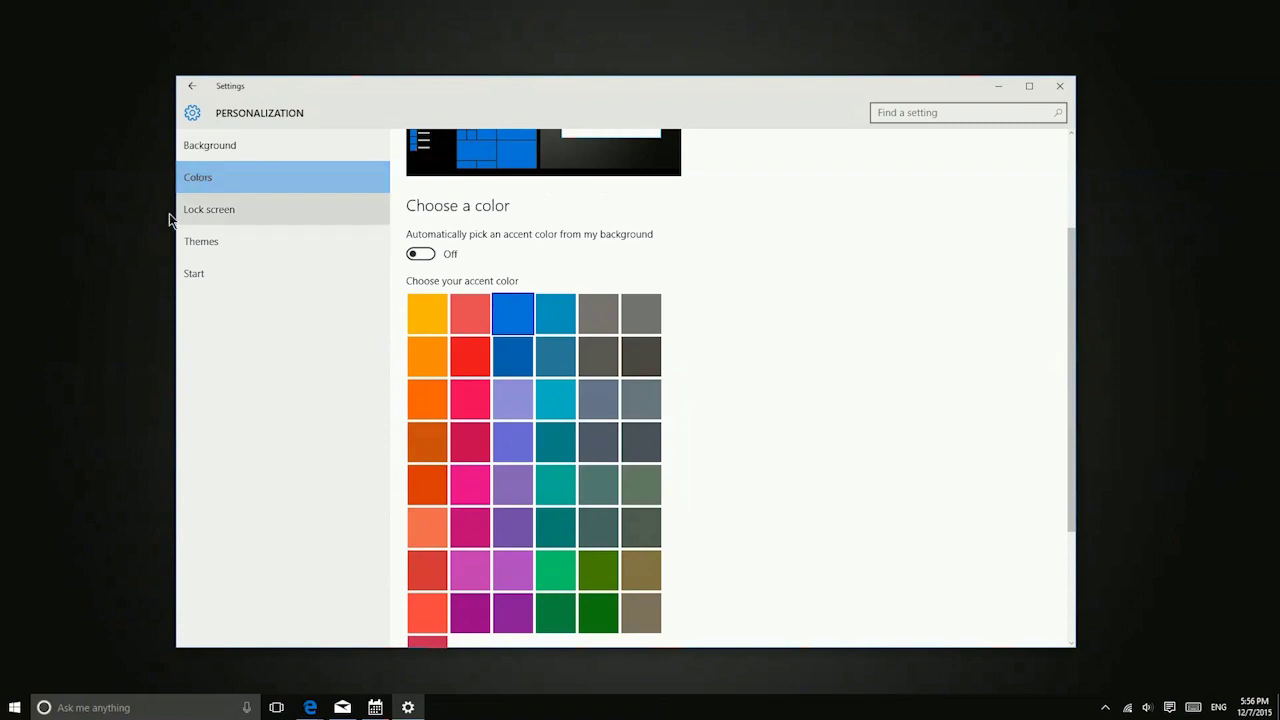
click(14, 707)
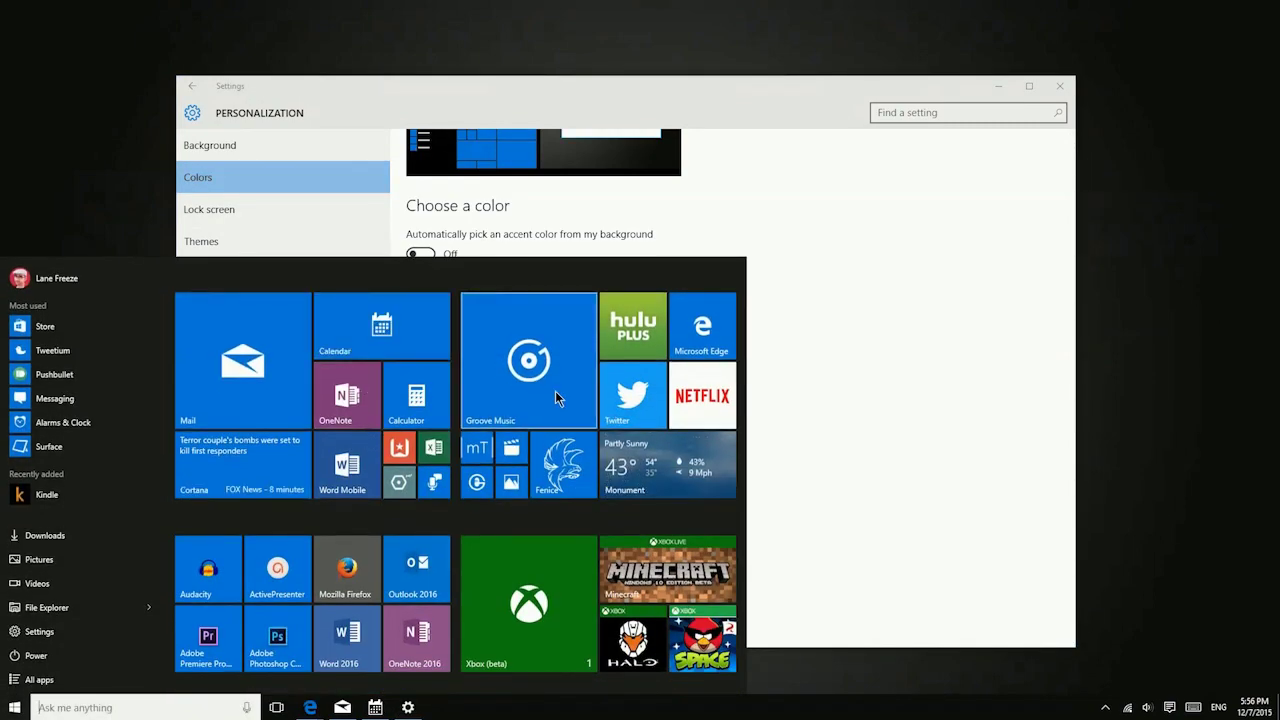
click(1169, 707)
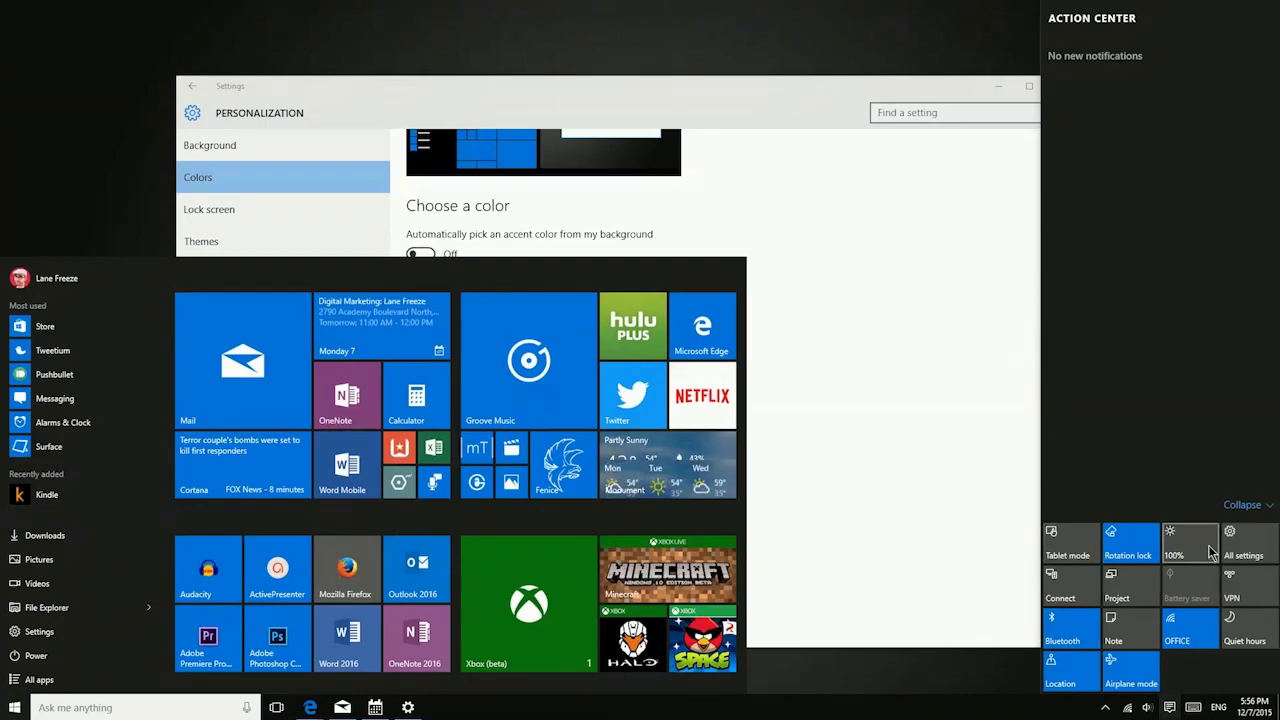
click(908, 586)
scroll(532, 540, down, 5)
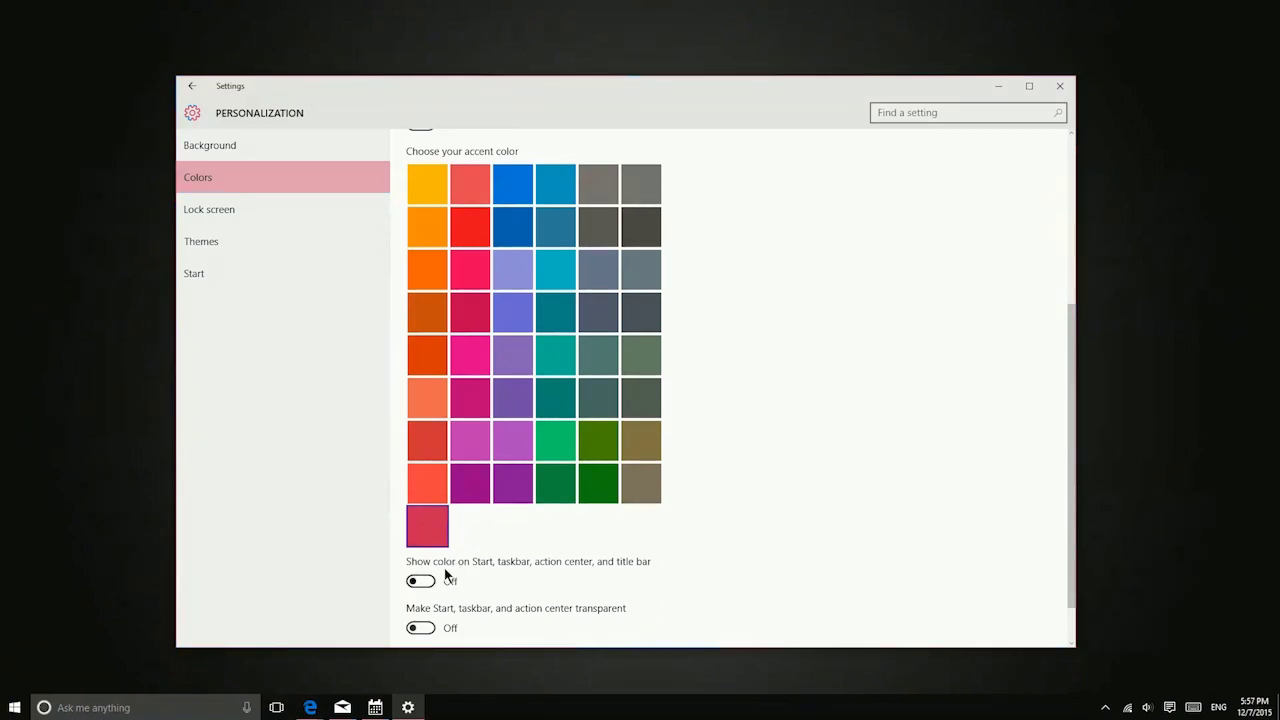
- Preview the pink accent, then turn on showing colour on Start, taskbar and title bar
click(14, 707)
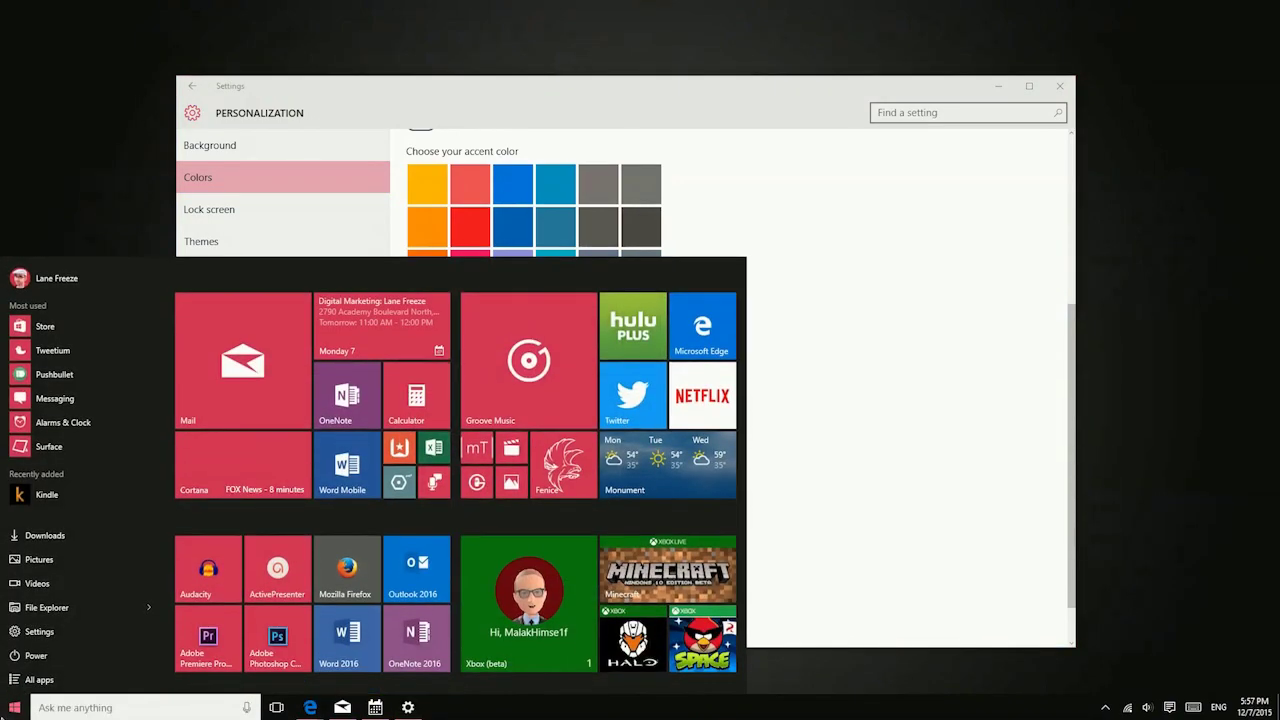
click(14, 707)
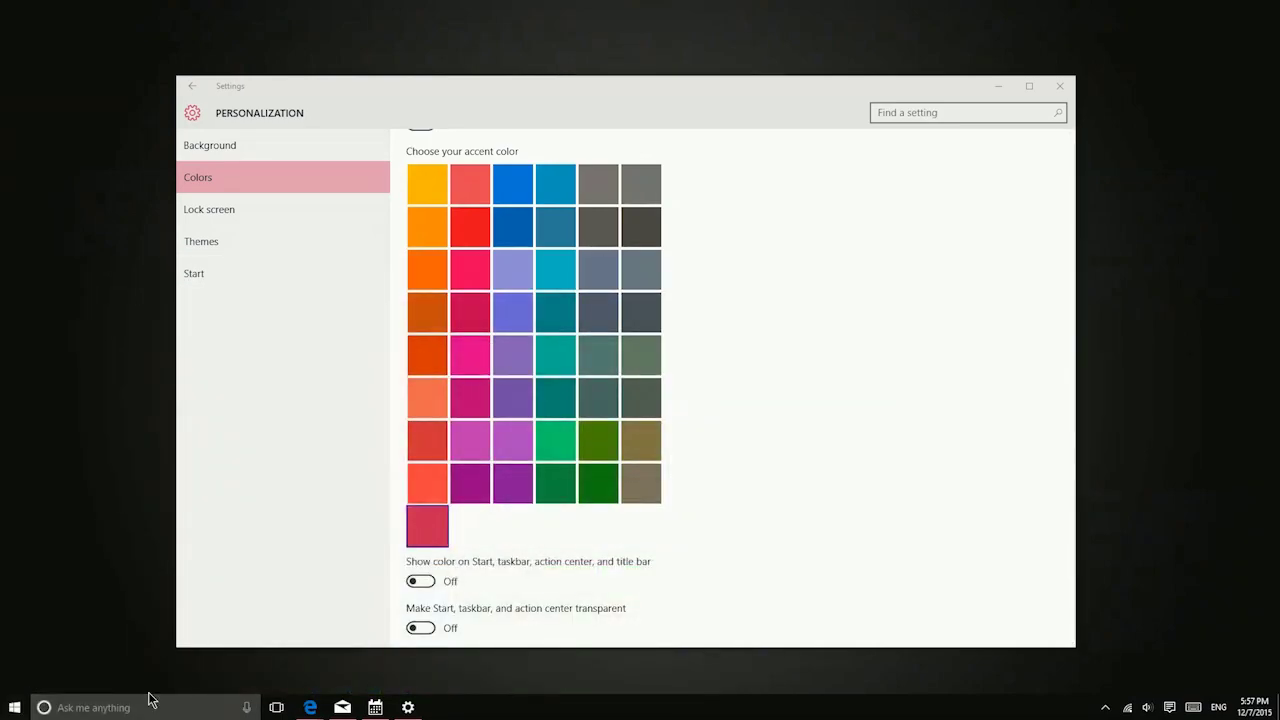
click(1169, 710)
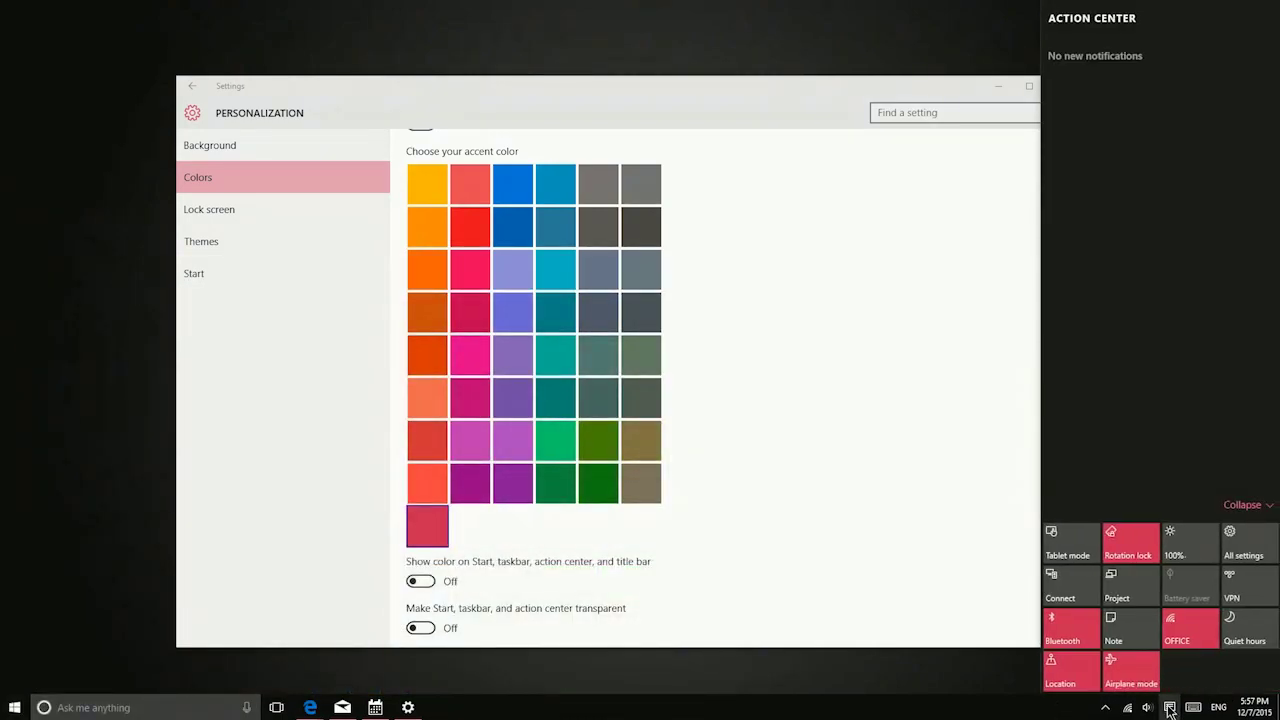
click(572, 617)
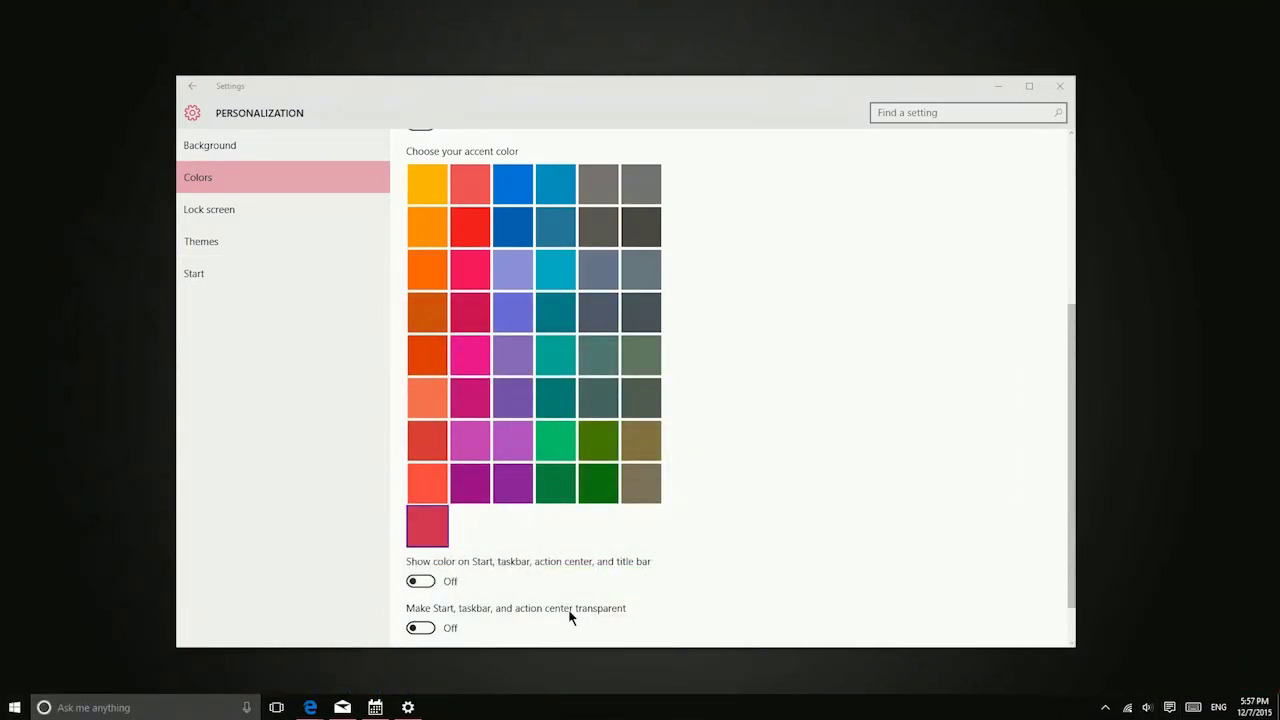
click(428, 582)
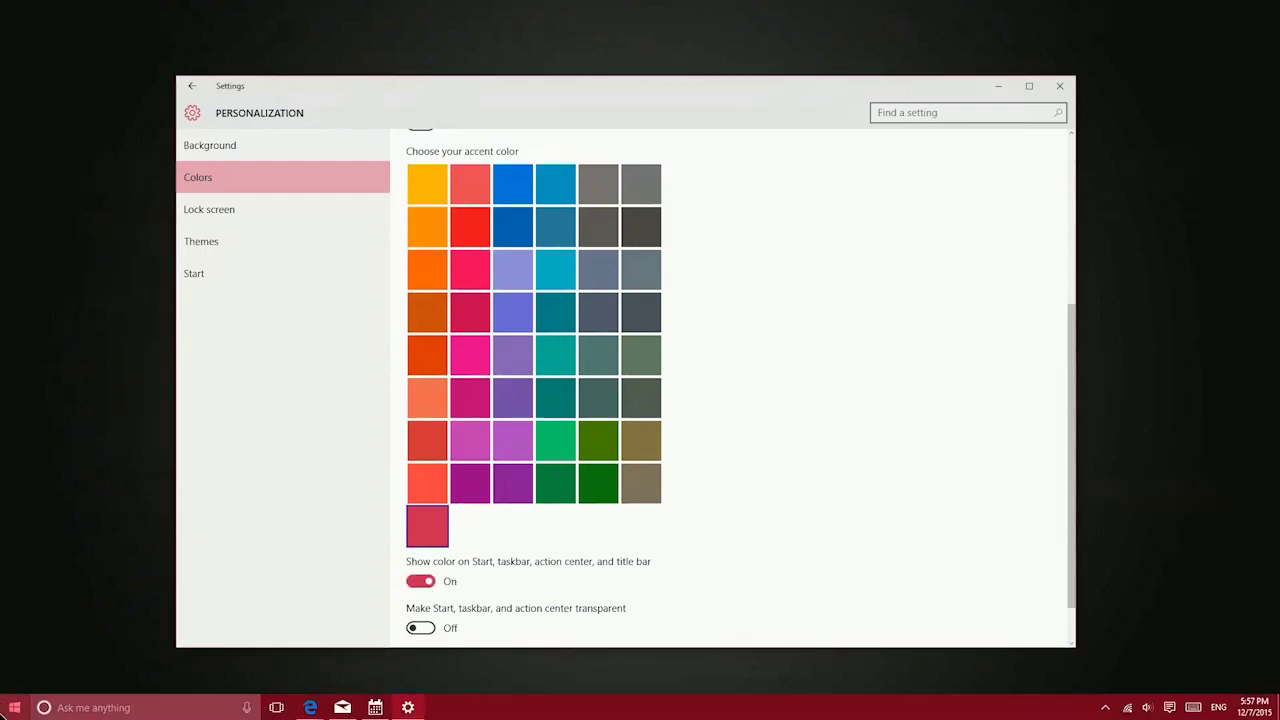
click(14, 707)
click(14, 707)
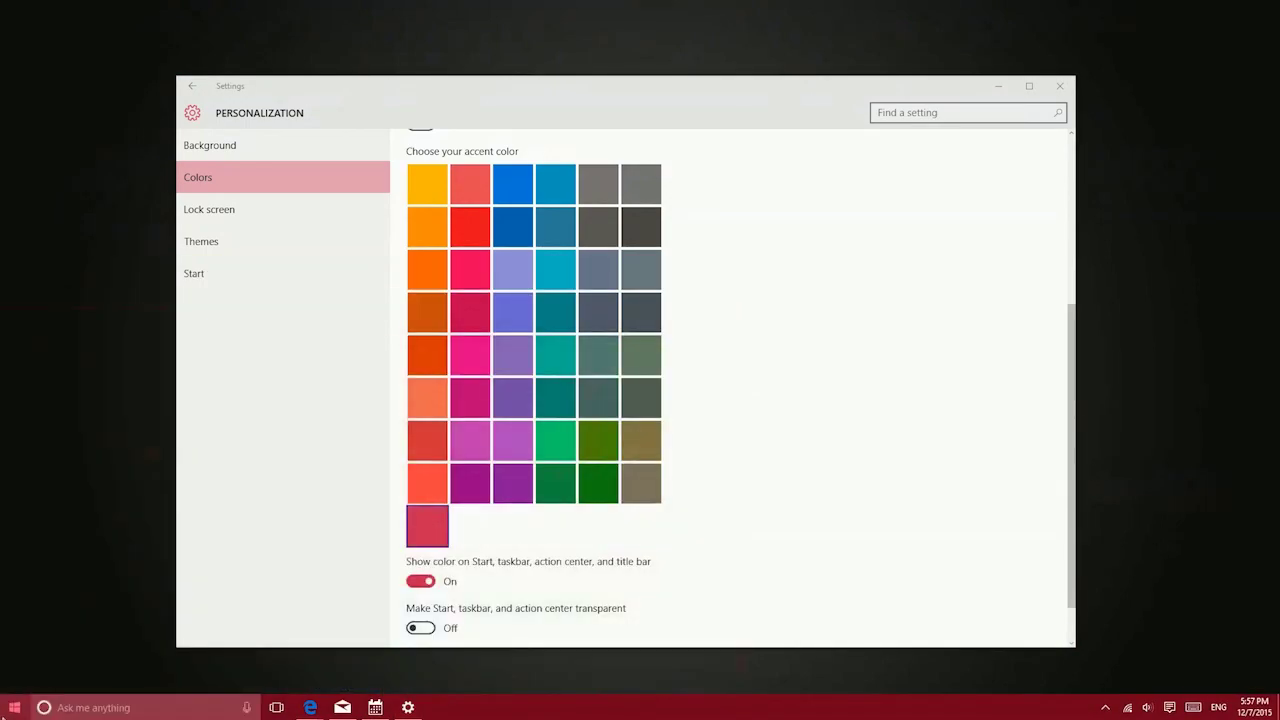
- Make Start, taskbar and action center transparent, preview it, then go to Lock screen
scroll(470, 599, down, 1)
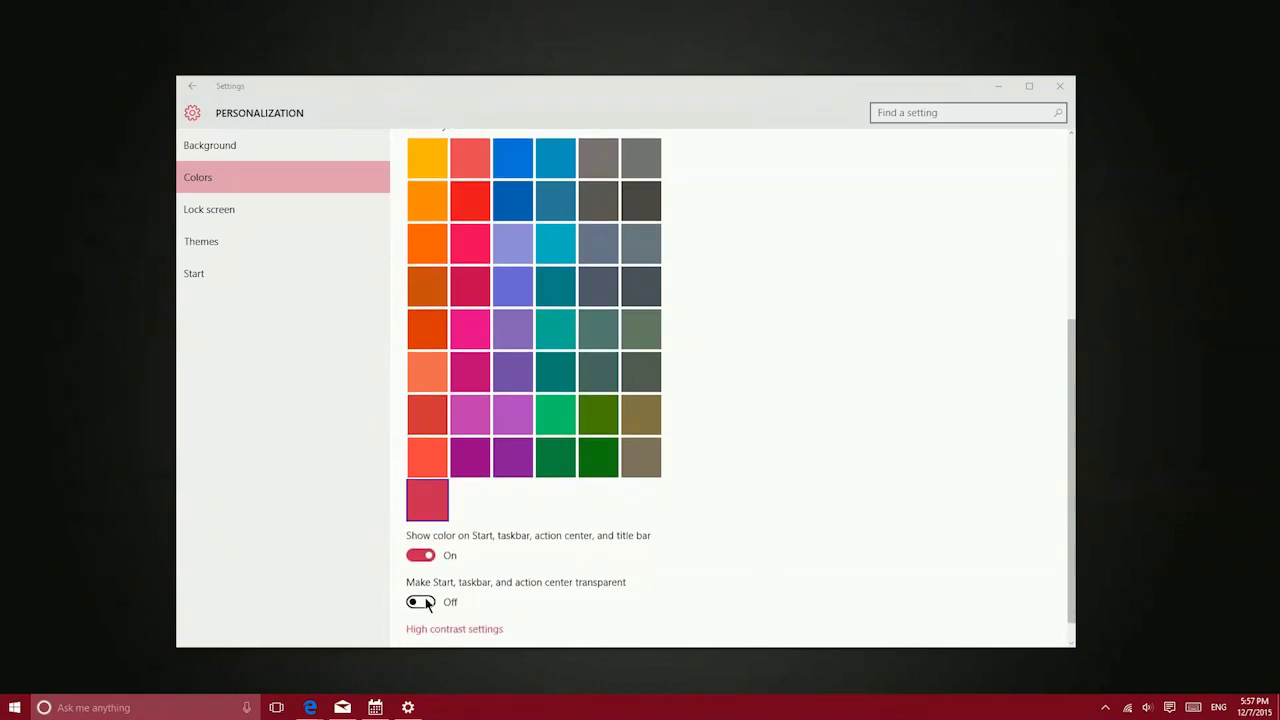
click(421, 601)
click(14, 707)
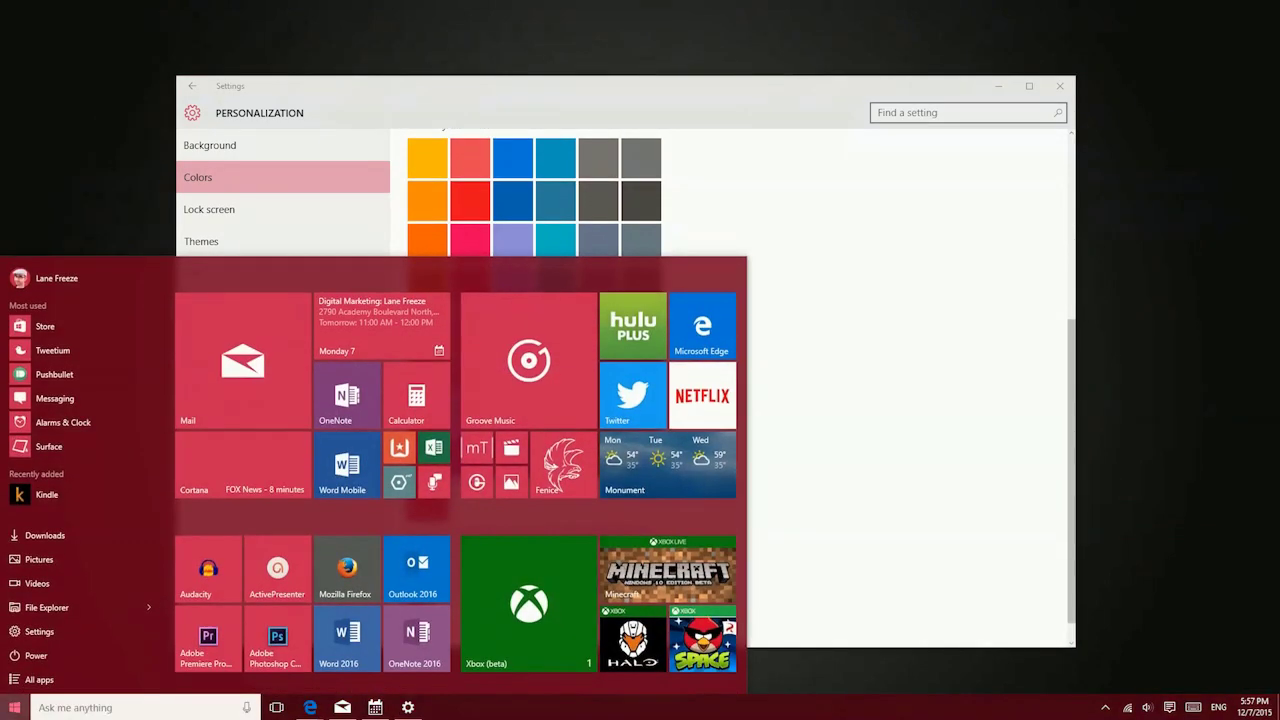
click(1169, 707)
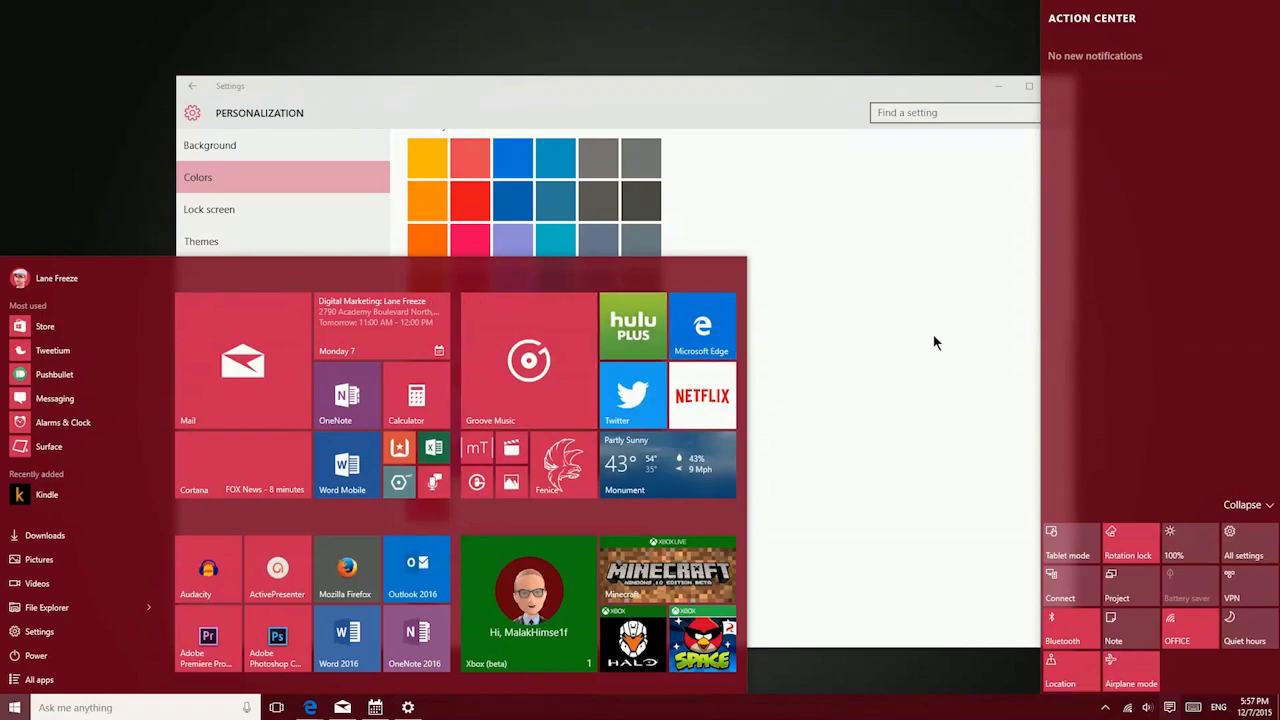
click(974, 320)
click(255, 222)
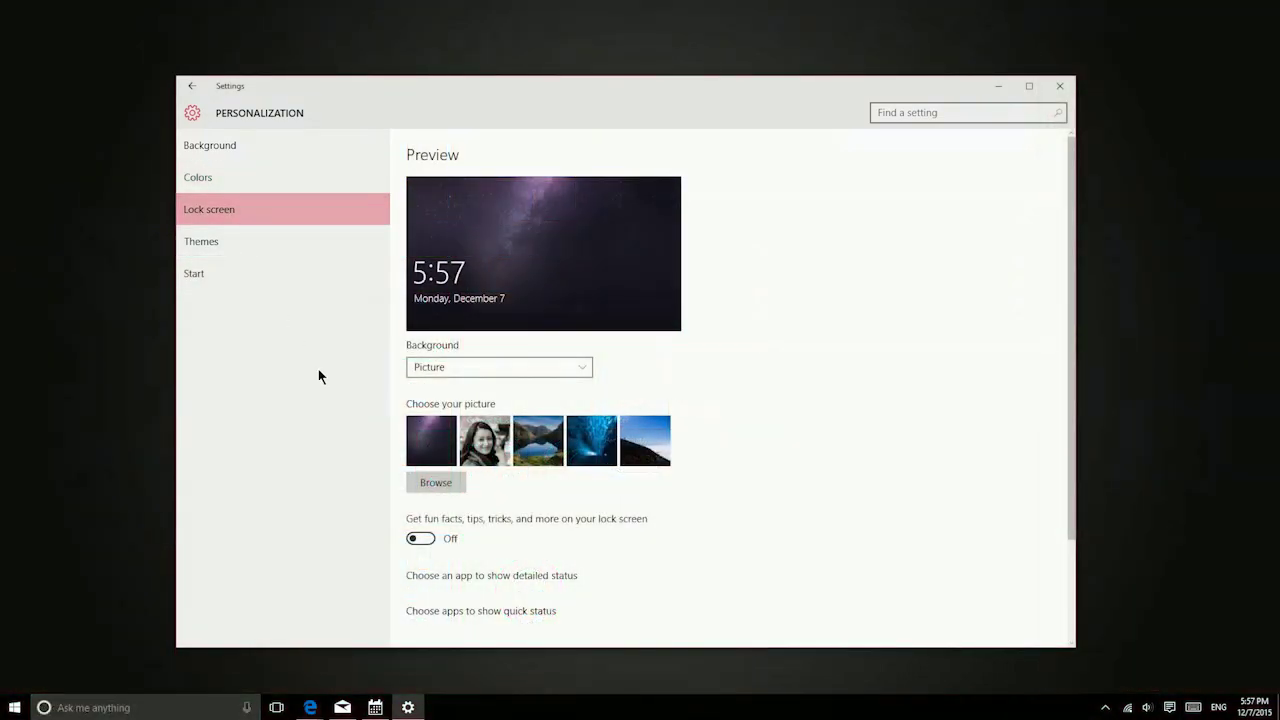
- Review the lock screen Background options, keep Picture, and scroll down the page
click(530, 370)
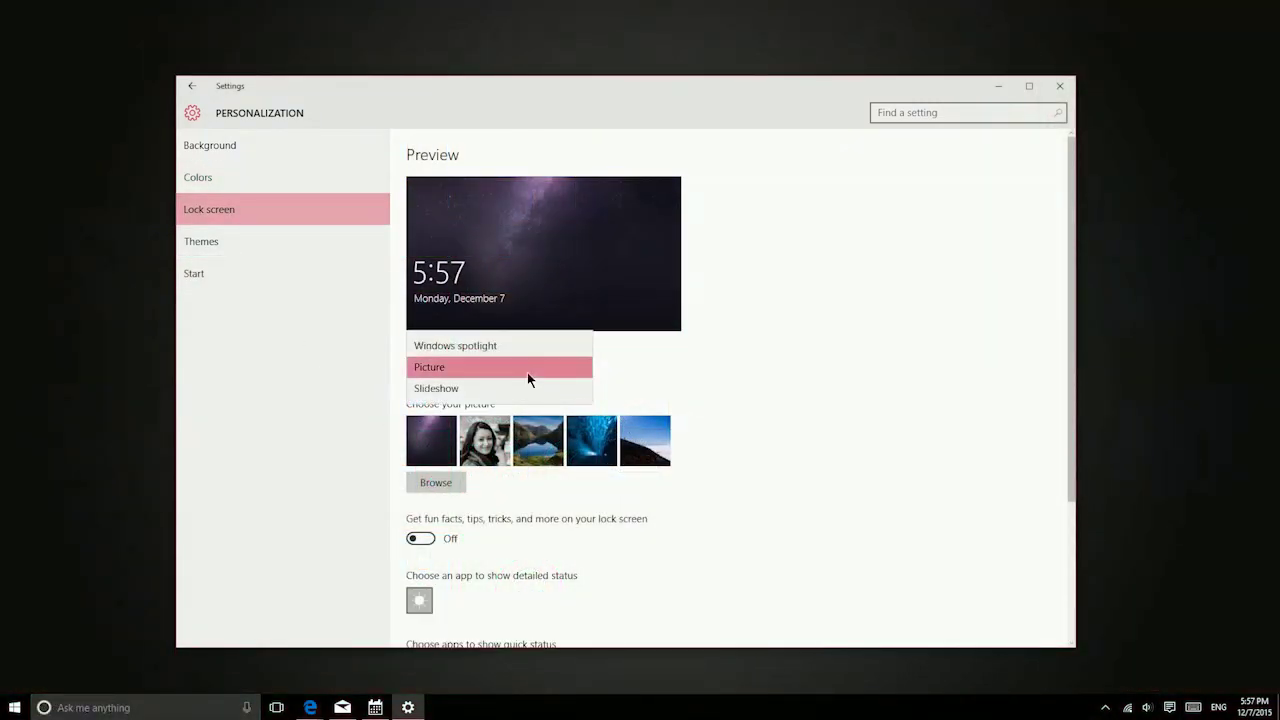
click(825, 393)
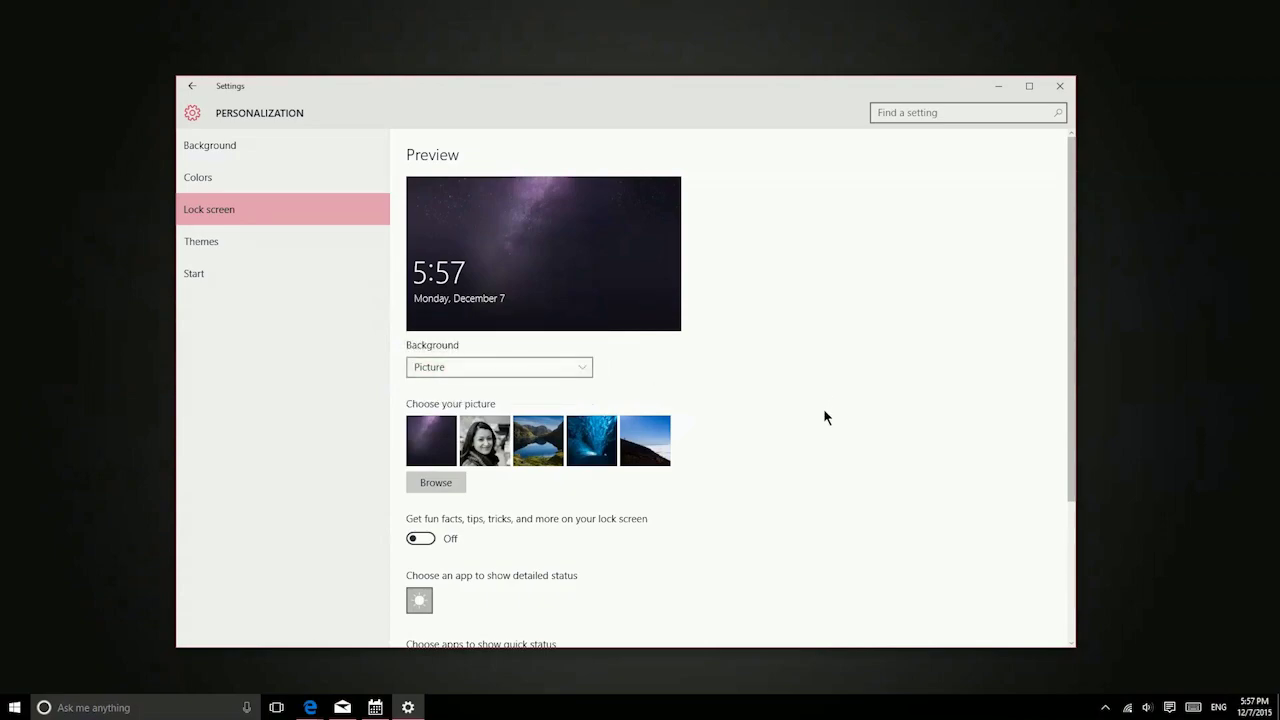
scroll(823, 410, down, 2)
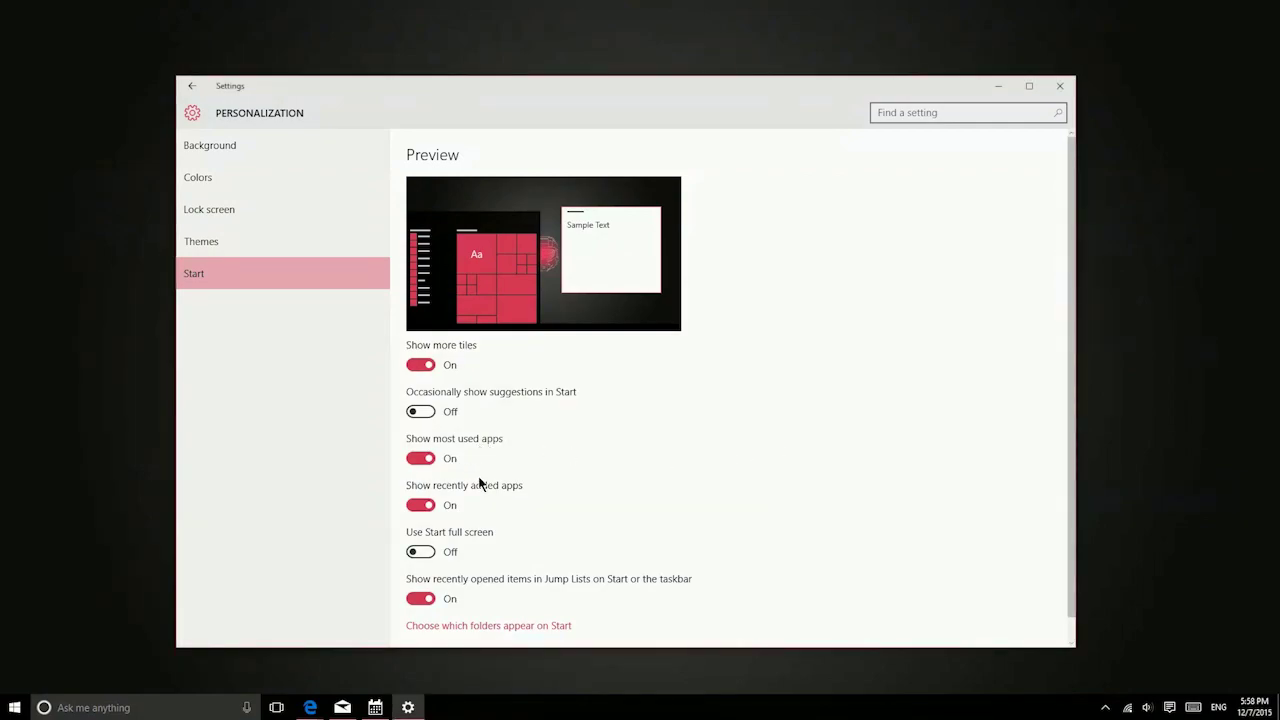
- Preview the Start menu layout and its folder list against the Start settings
click(14, 707)
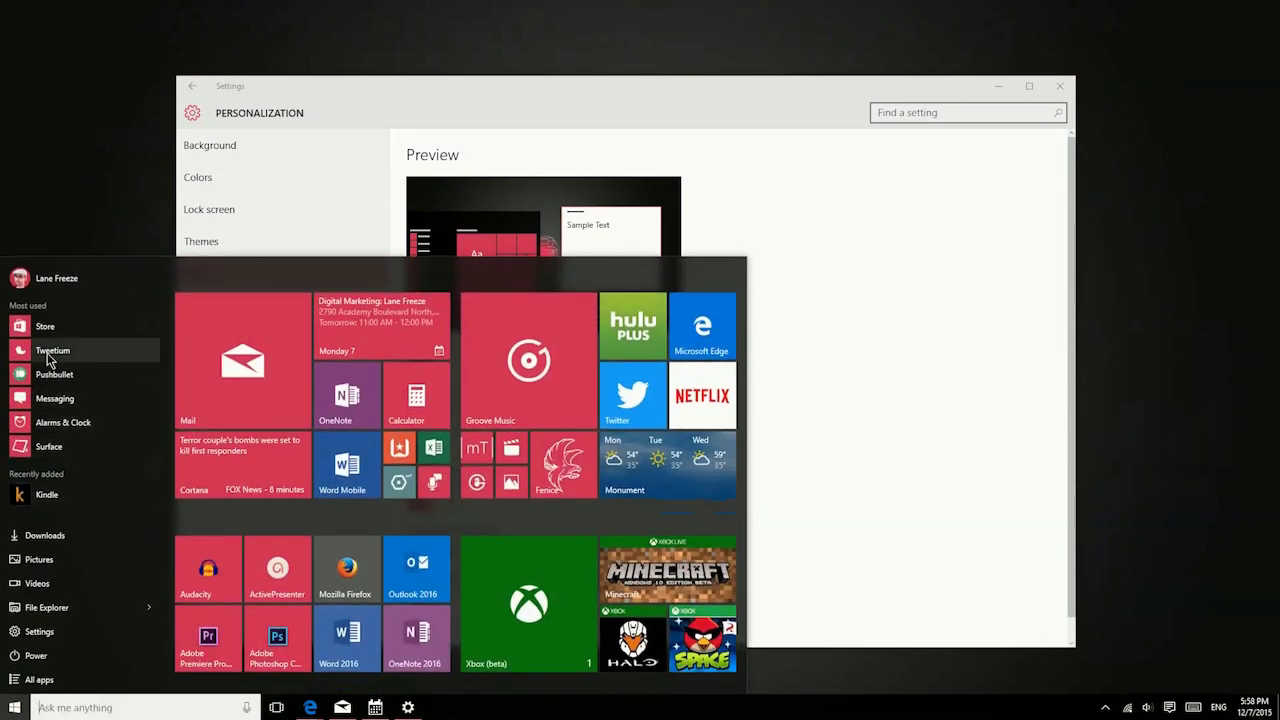
click(893, 437)
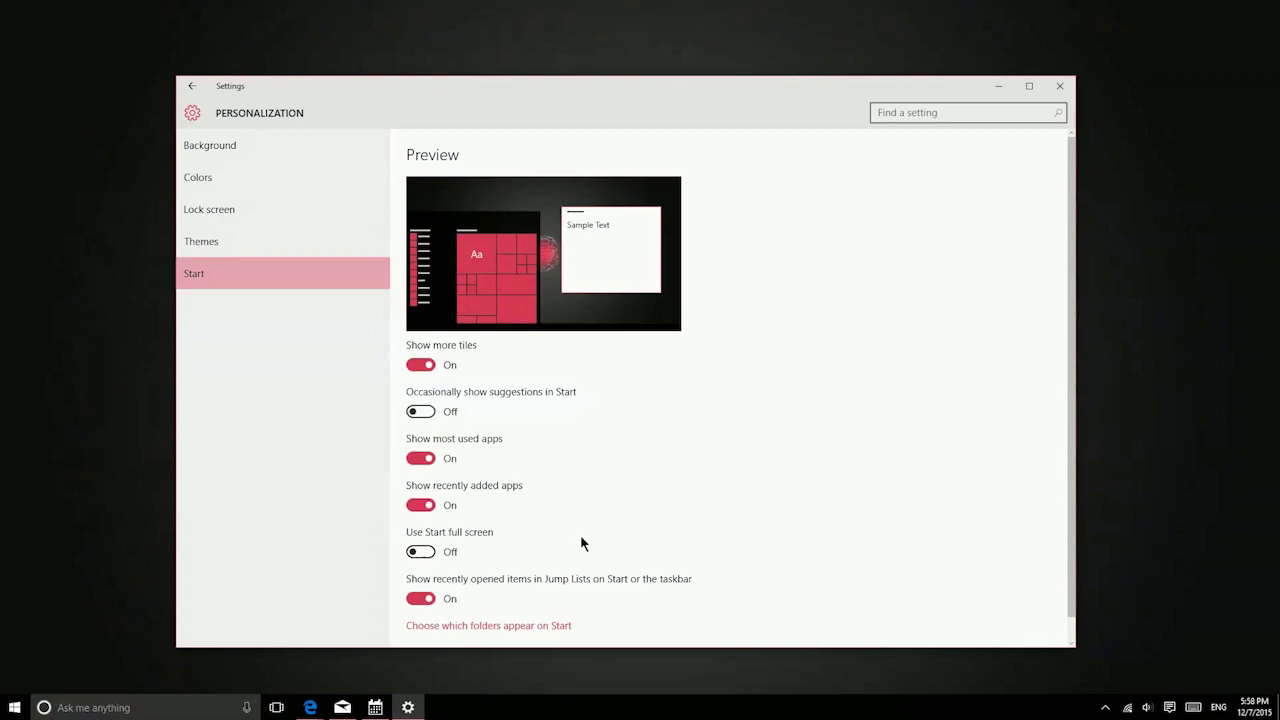
scroll(579, 532, down, 1)
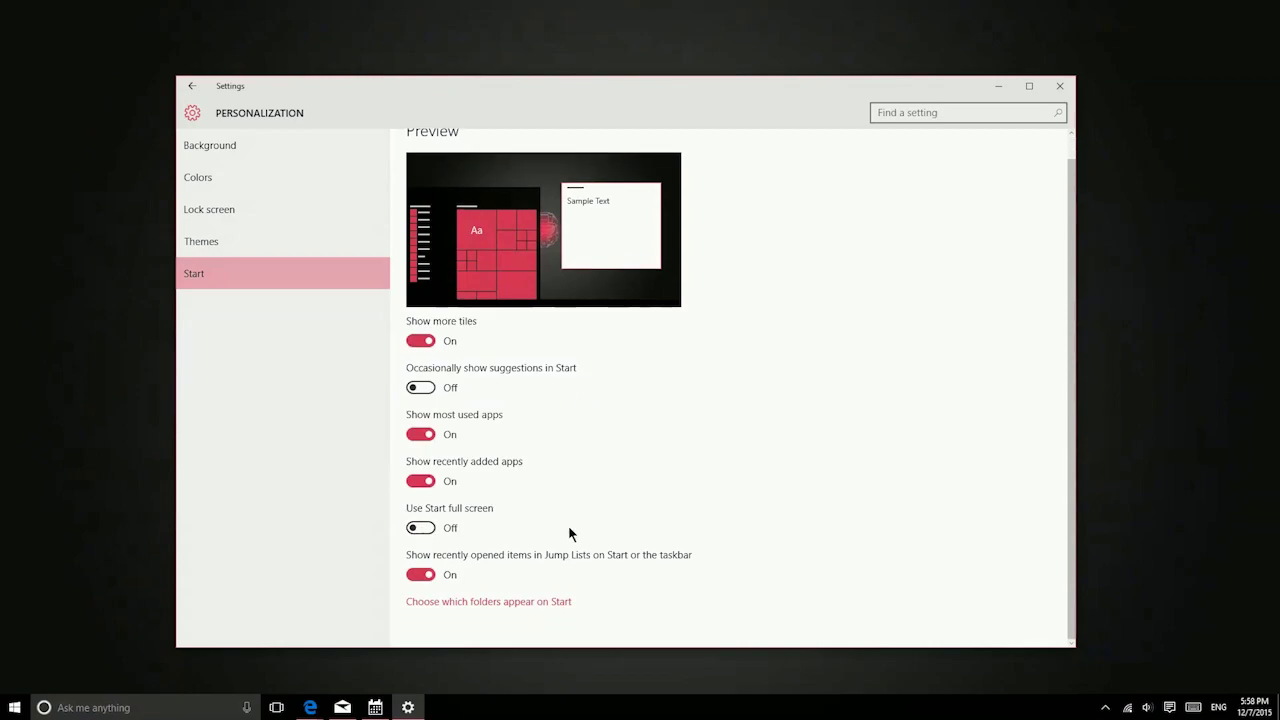
click(14, 707)
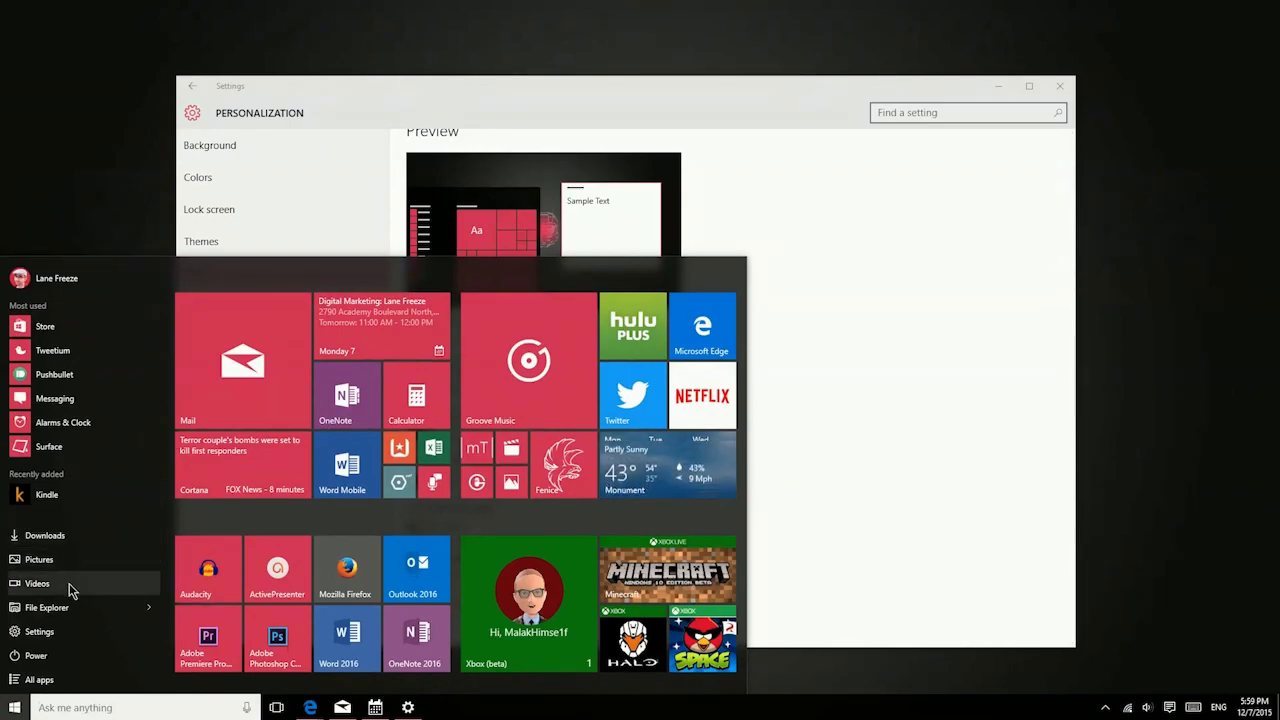
click(857, 428)
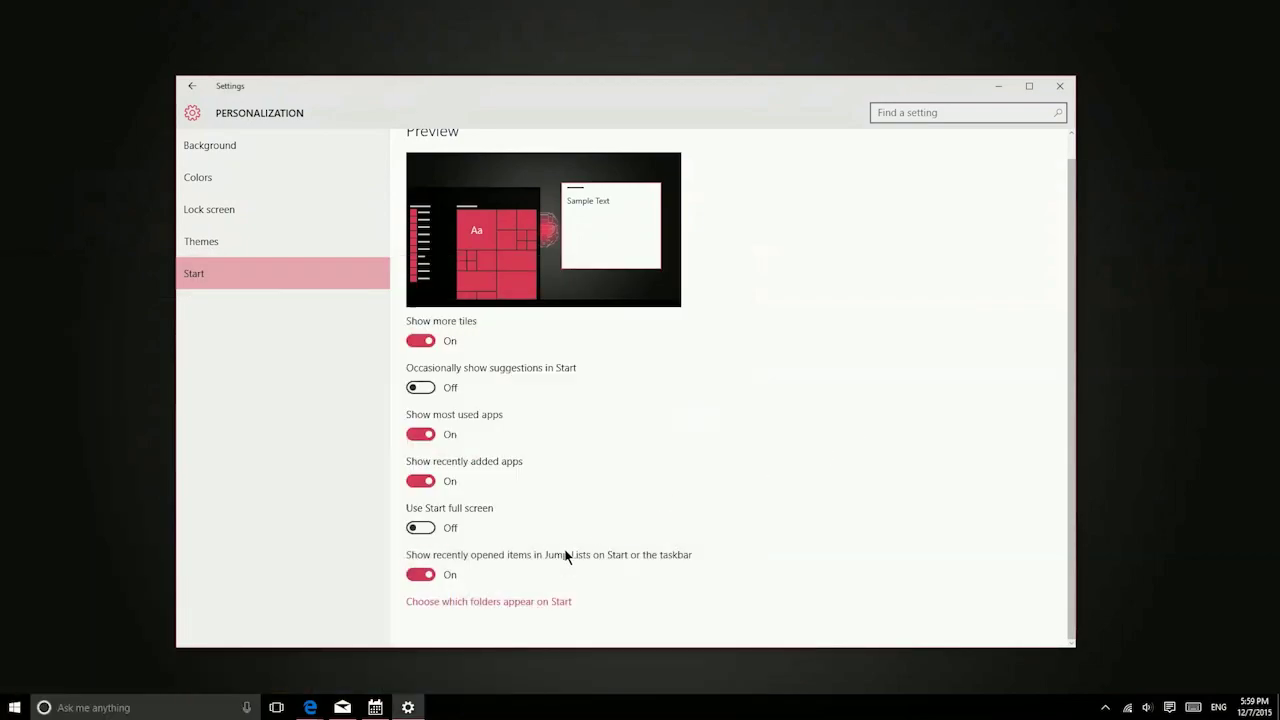
- Turn on the Documents folder for Start and confirm it appears in the Start menu
click(528, 602)
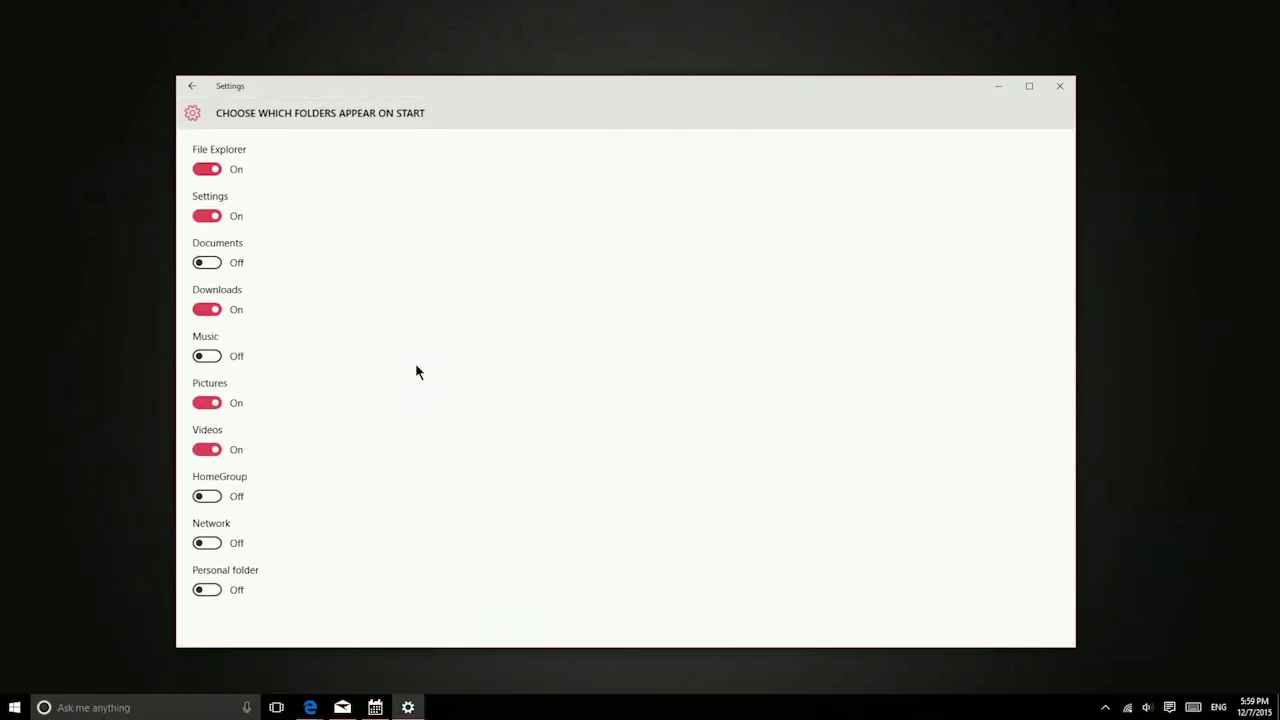
click(207, 263)
click(14, 707)
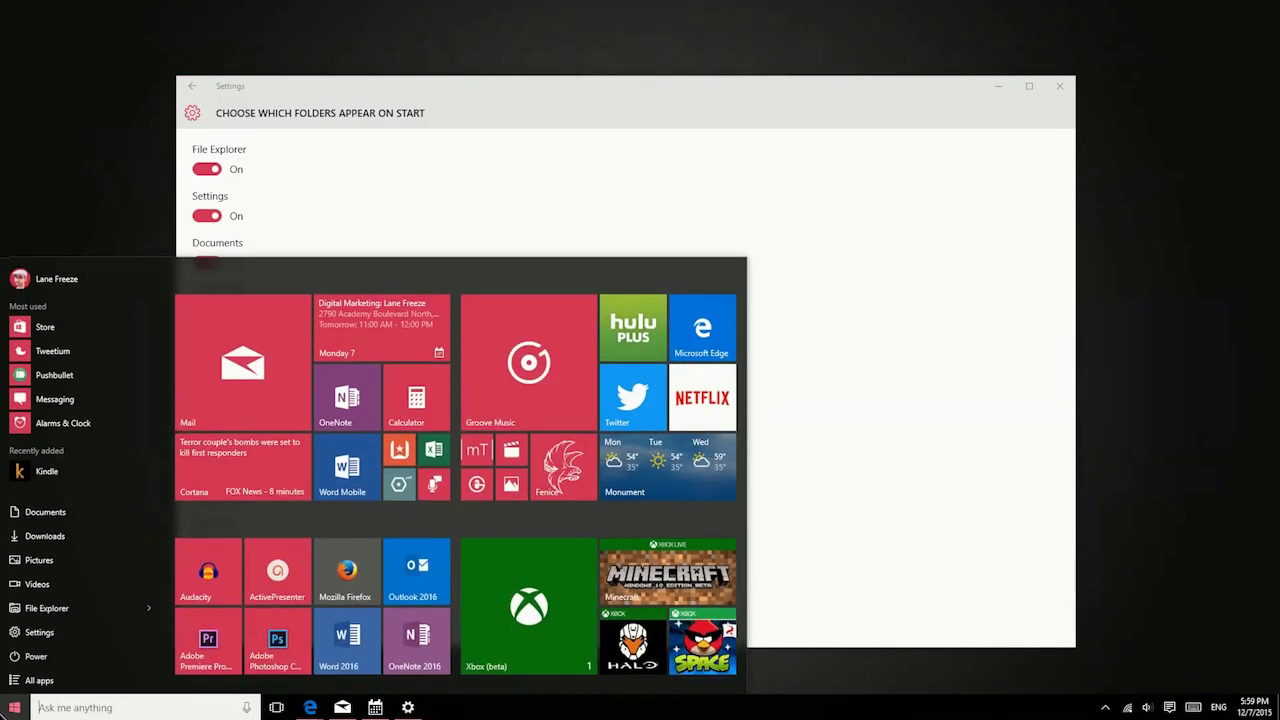